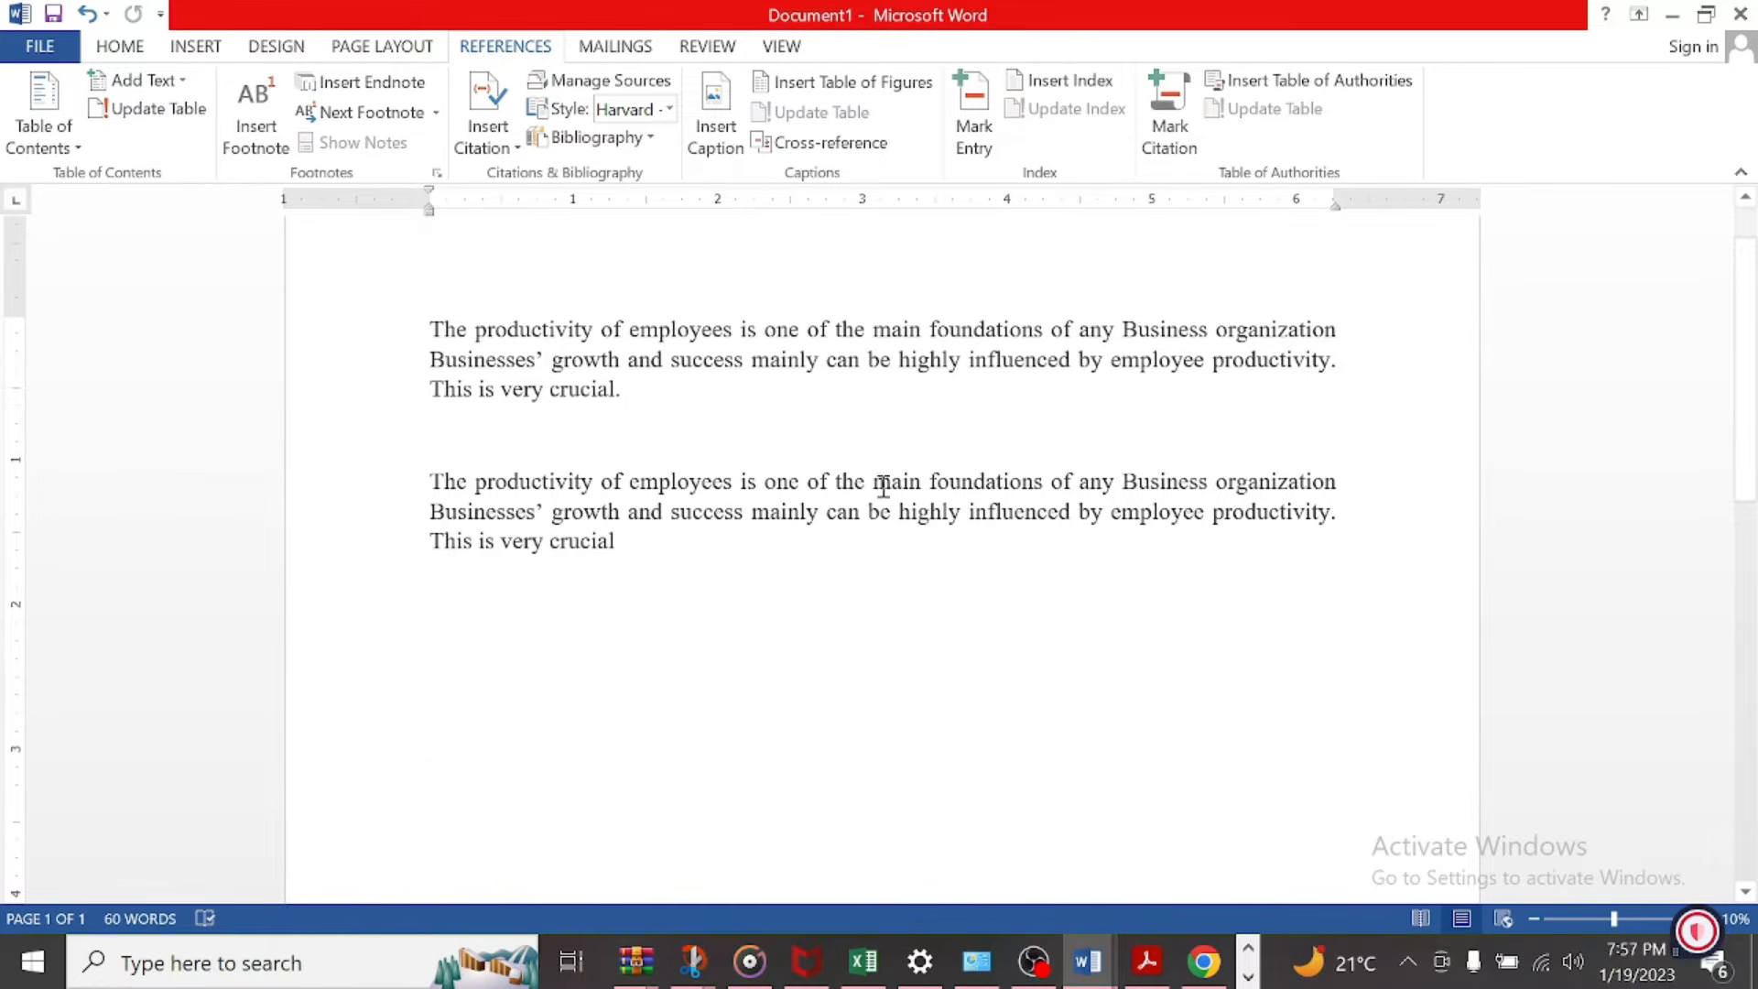
Step: Switch to Adobe Acrobat Reader to view the job enrichment article's first page, and return to the Word document
click(1146, 961)
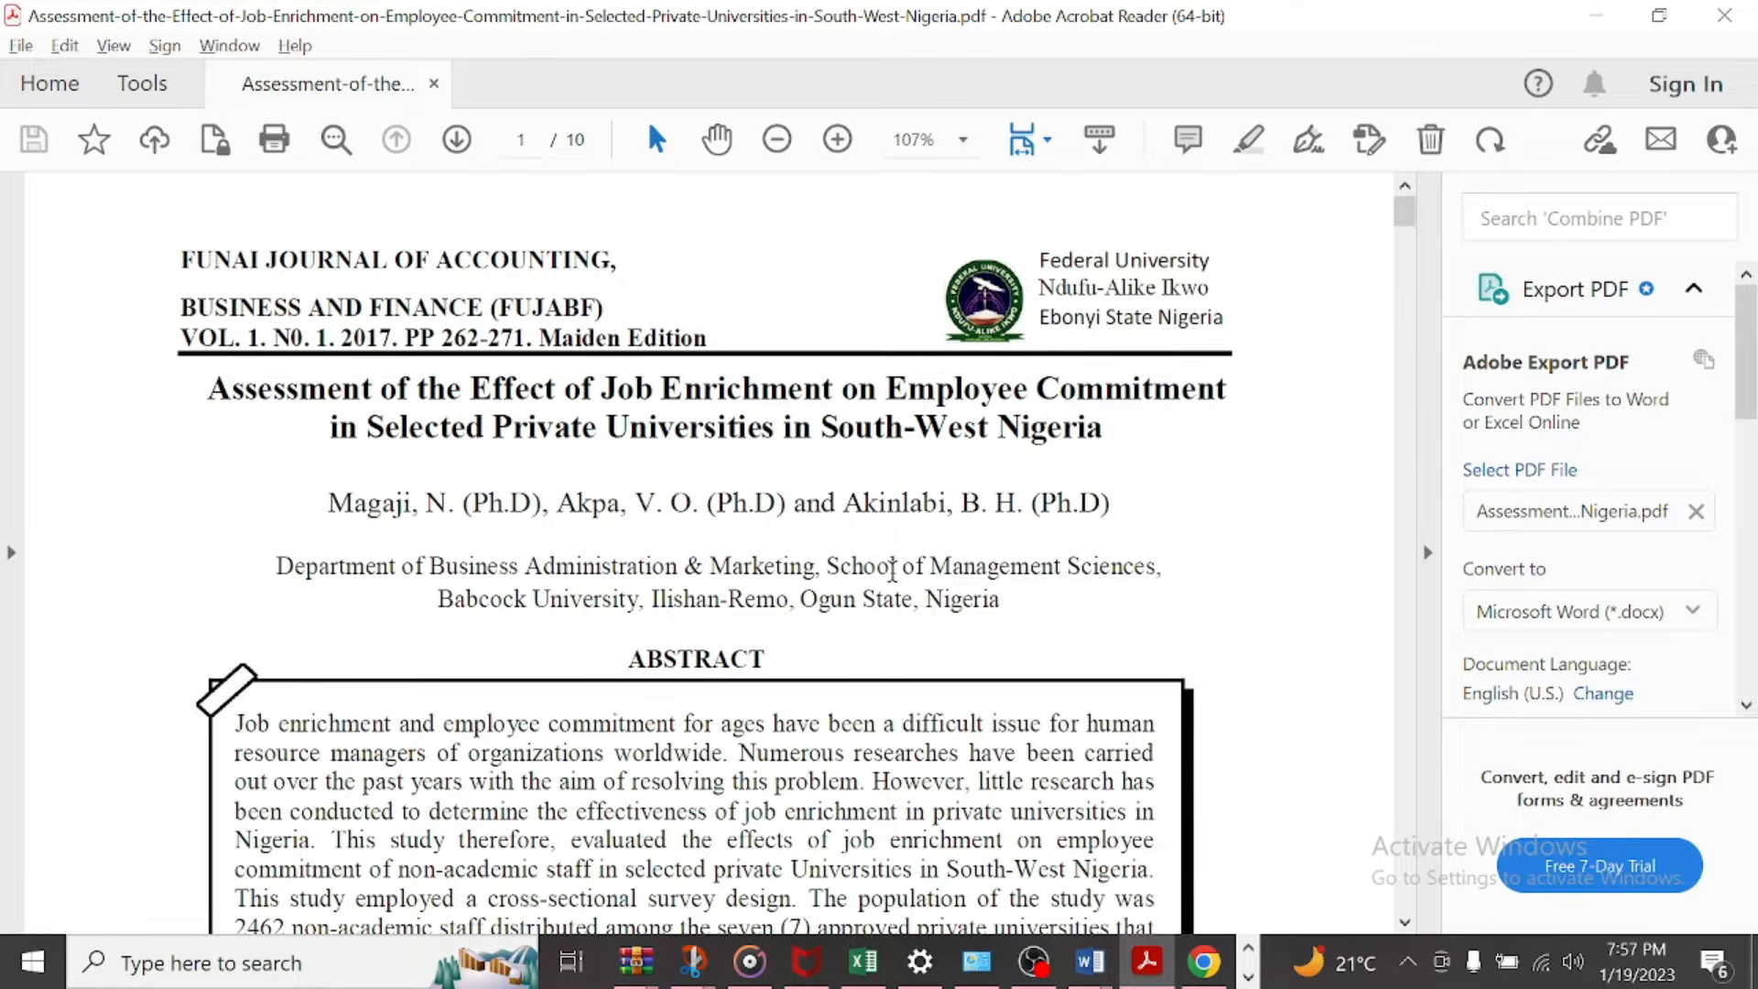
click(1595, 15)
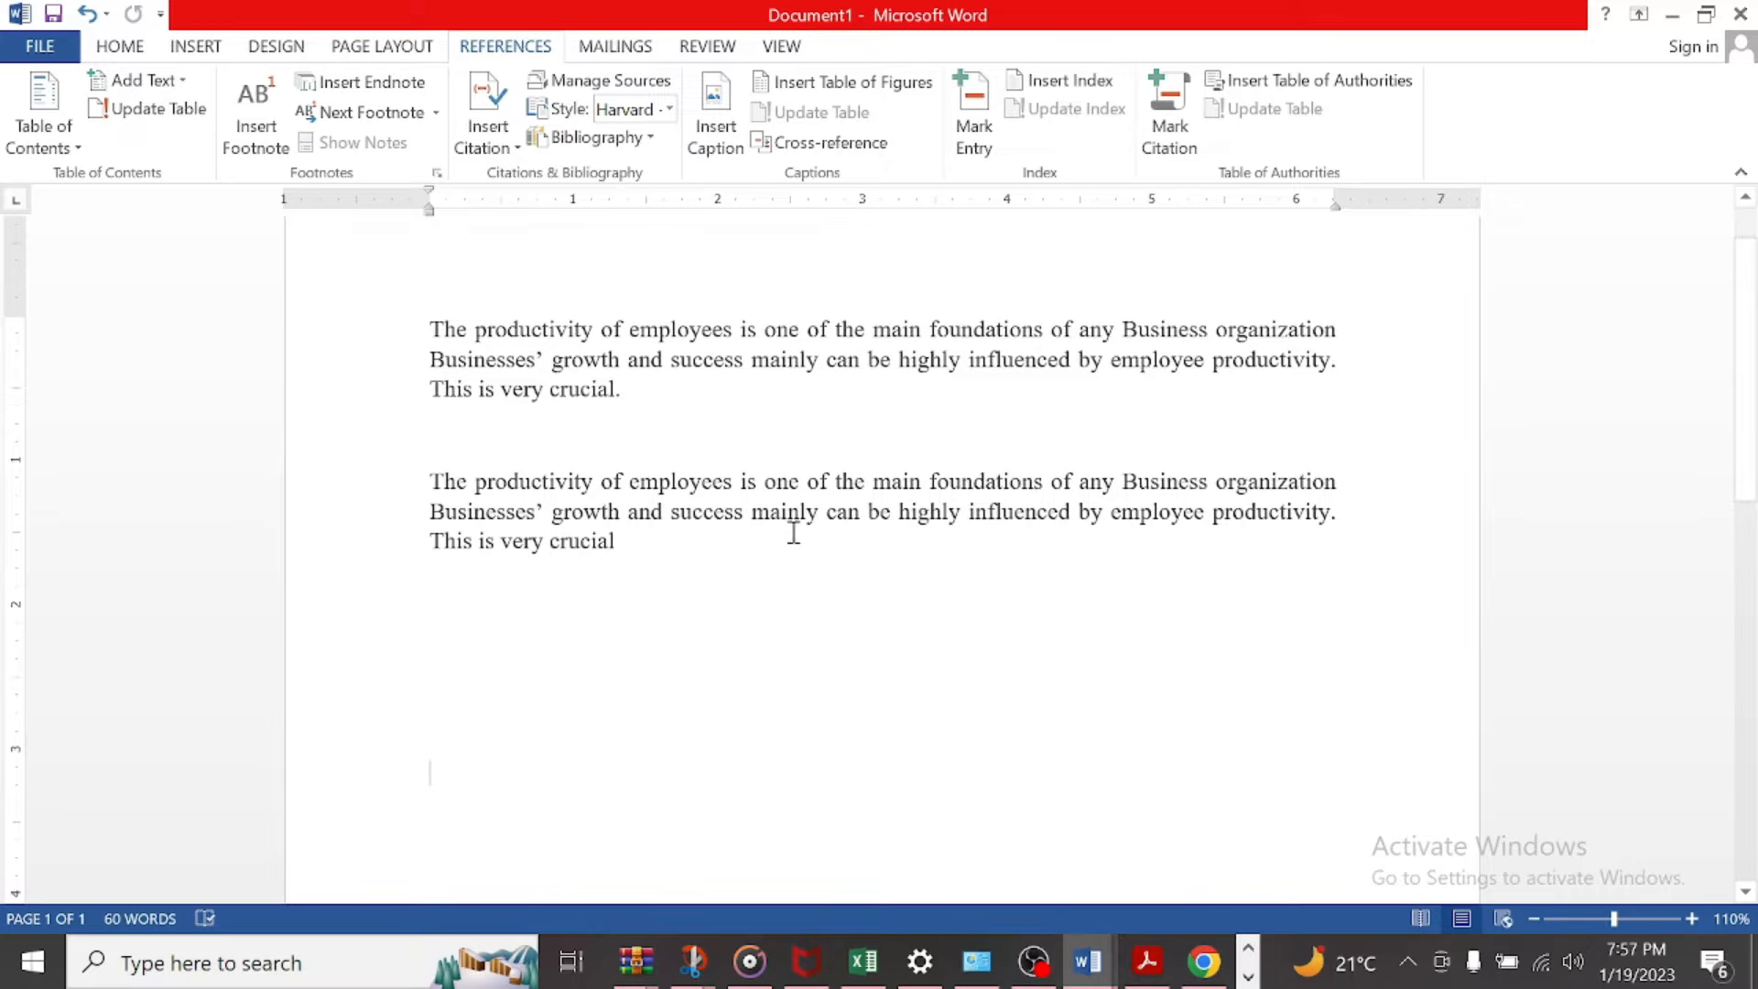
Step: Start a new citation source of type Journal Article at the end of the first paragraph
scroll(631, 403, up, 1)
click(632, 458)
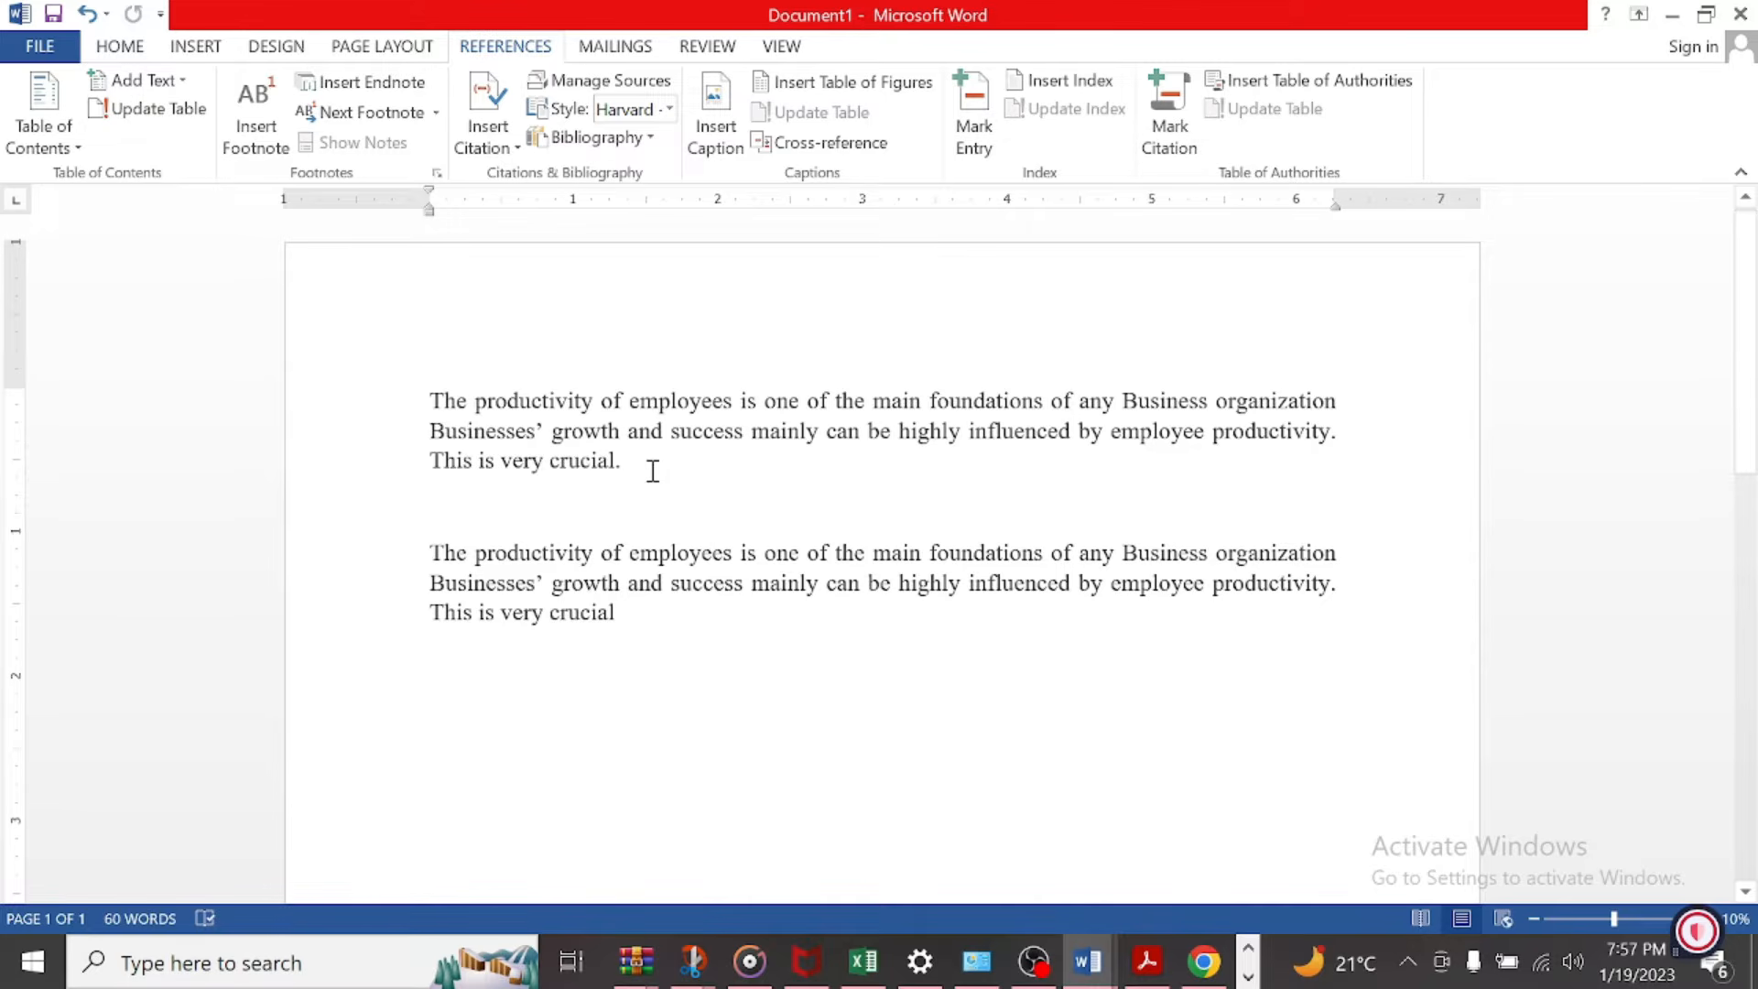
click(514, 150)
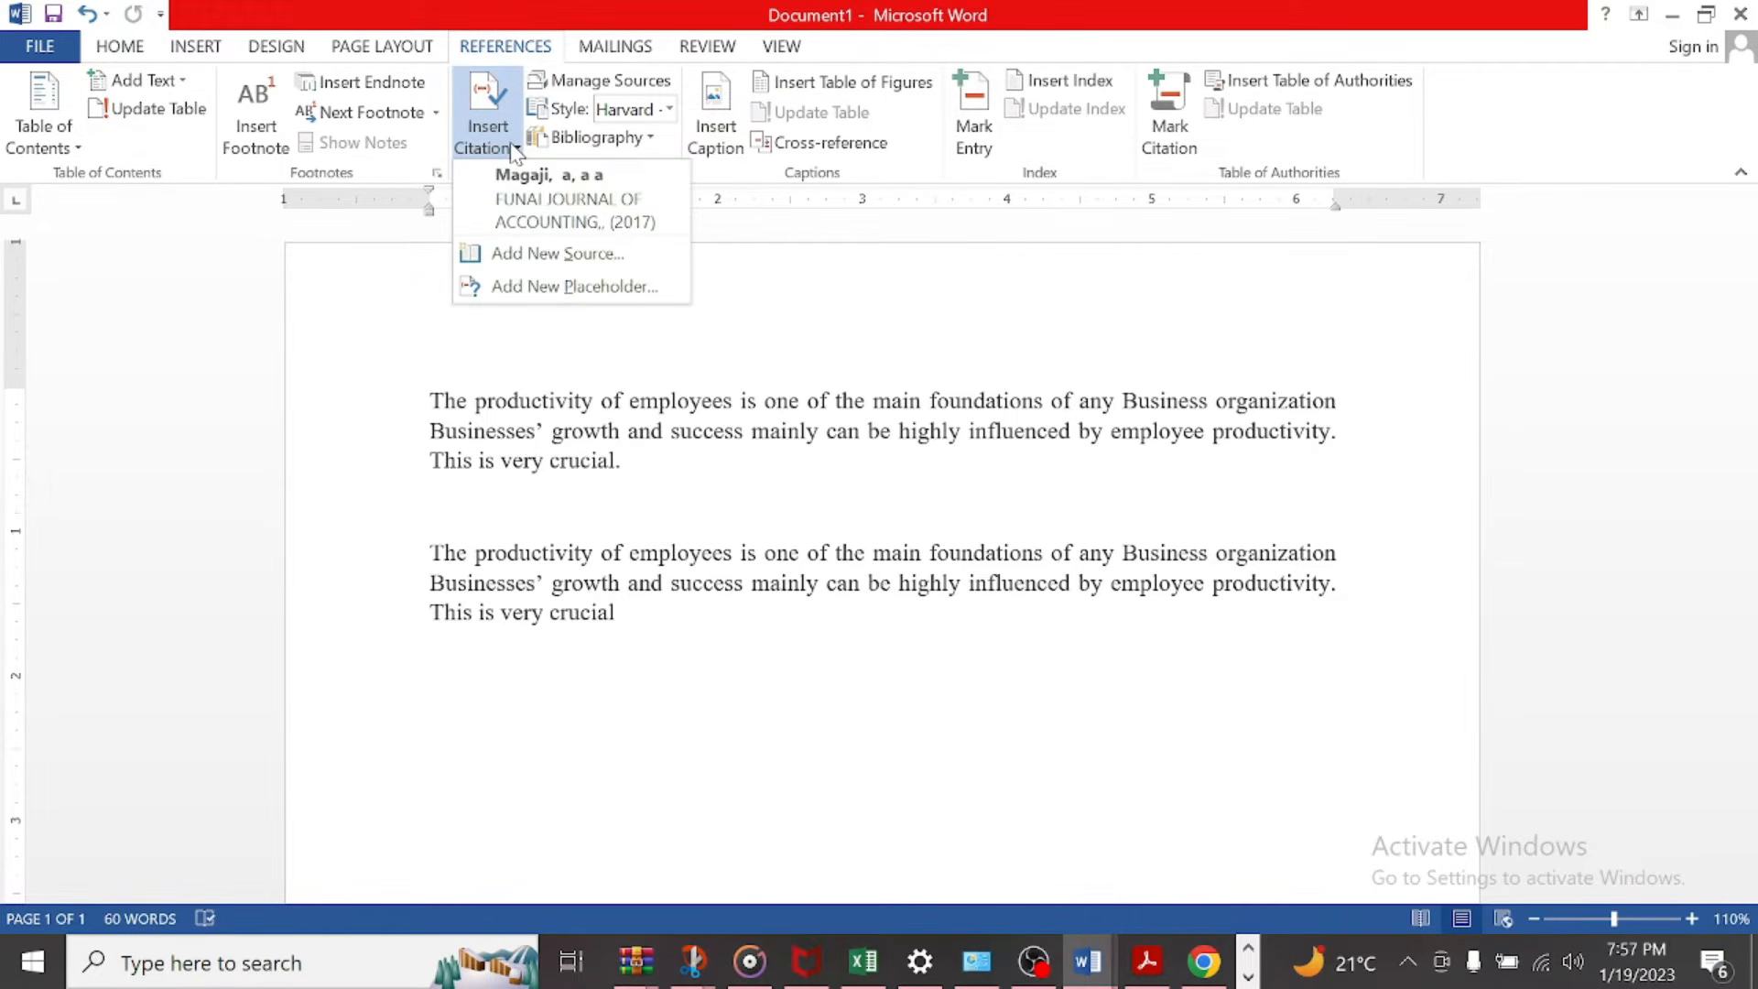
click(546, 256)
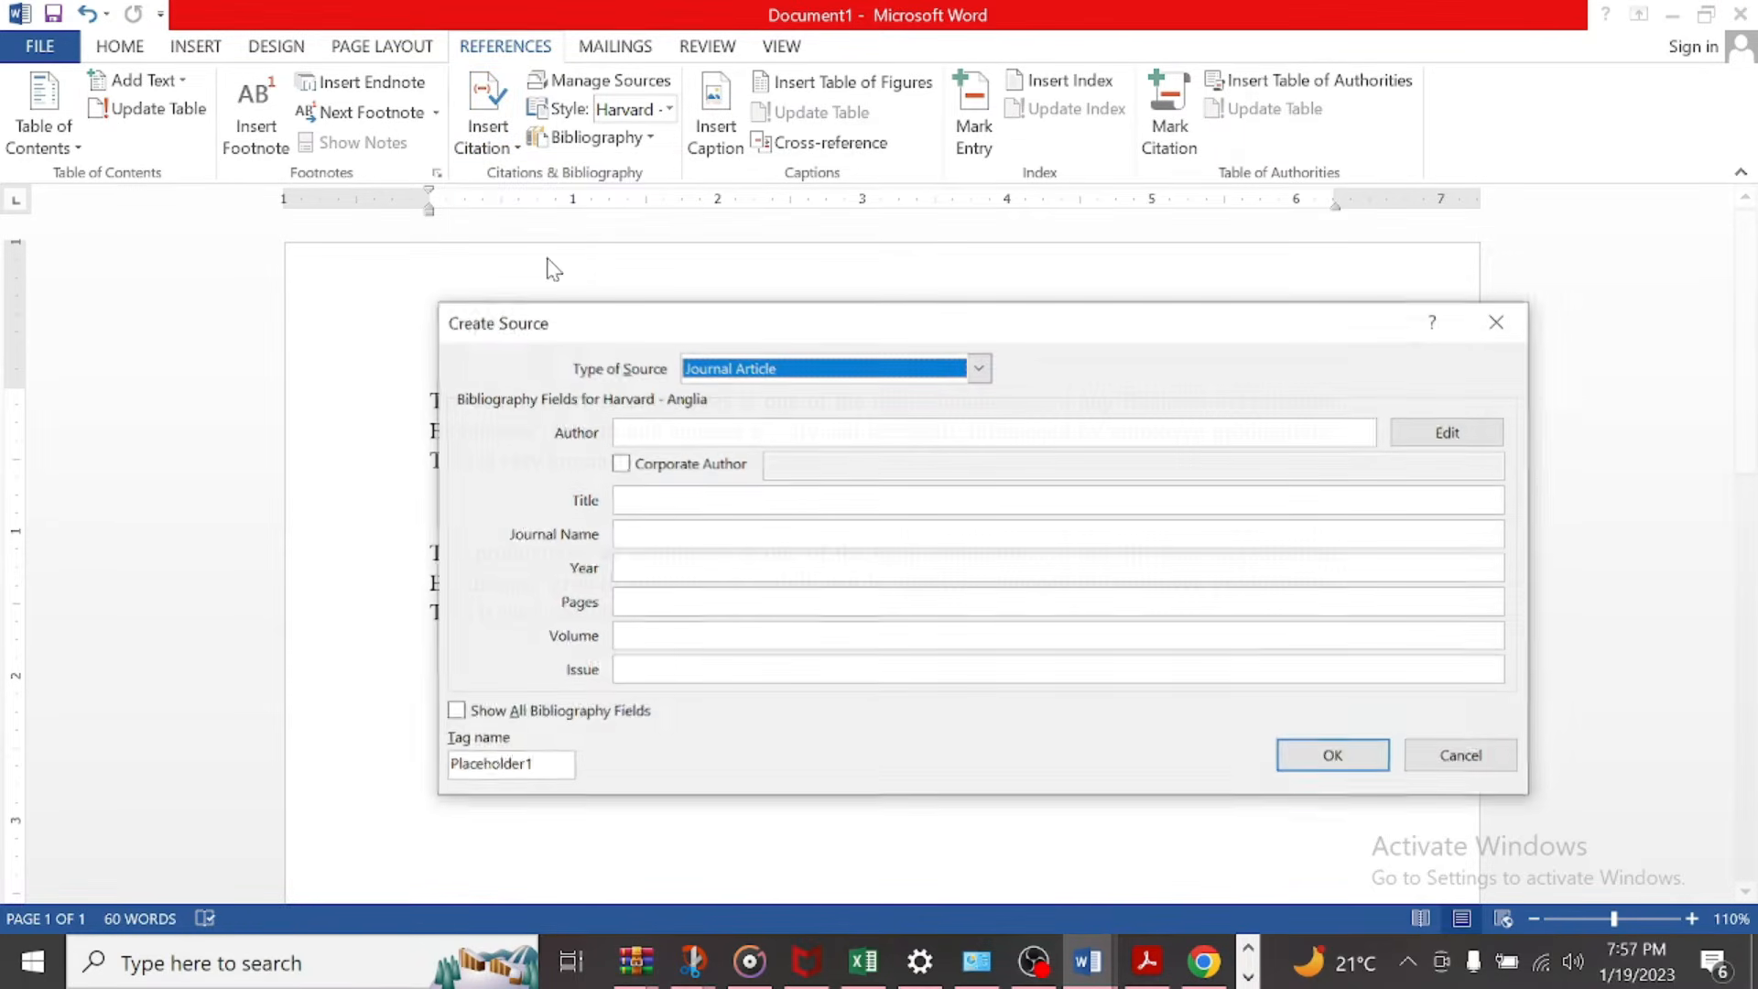
click(714, 431)
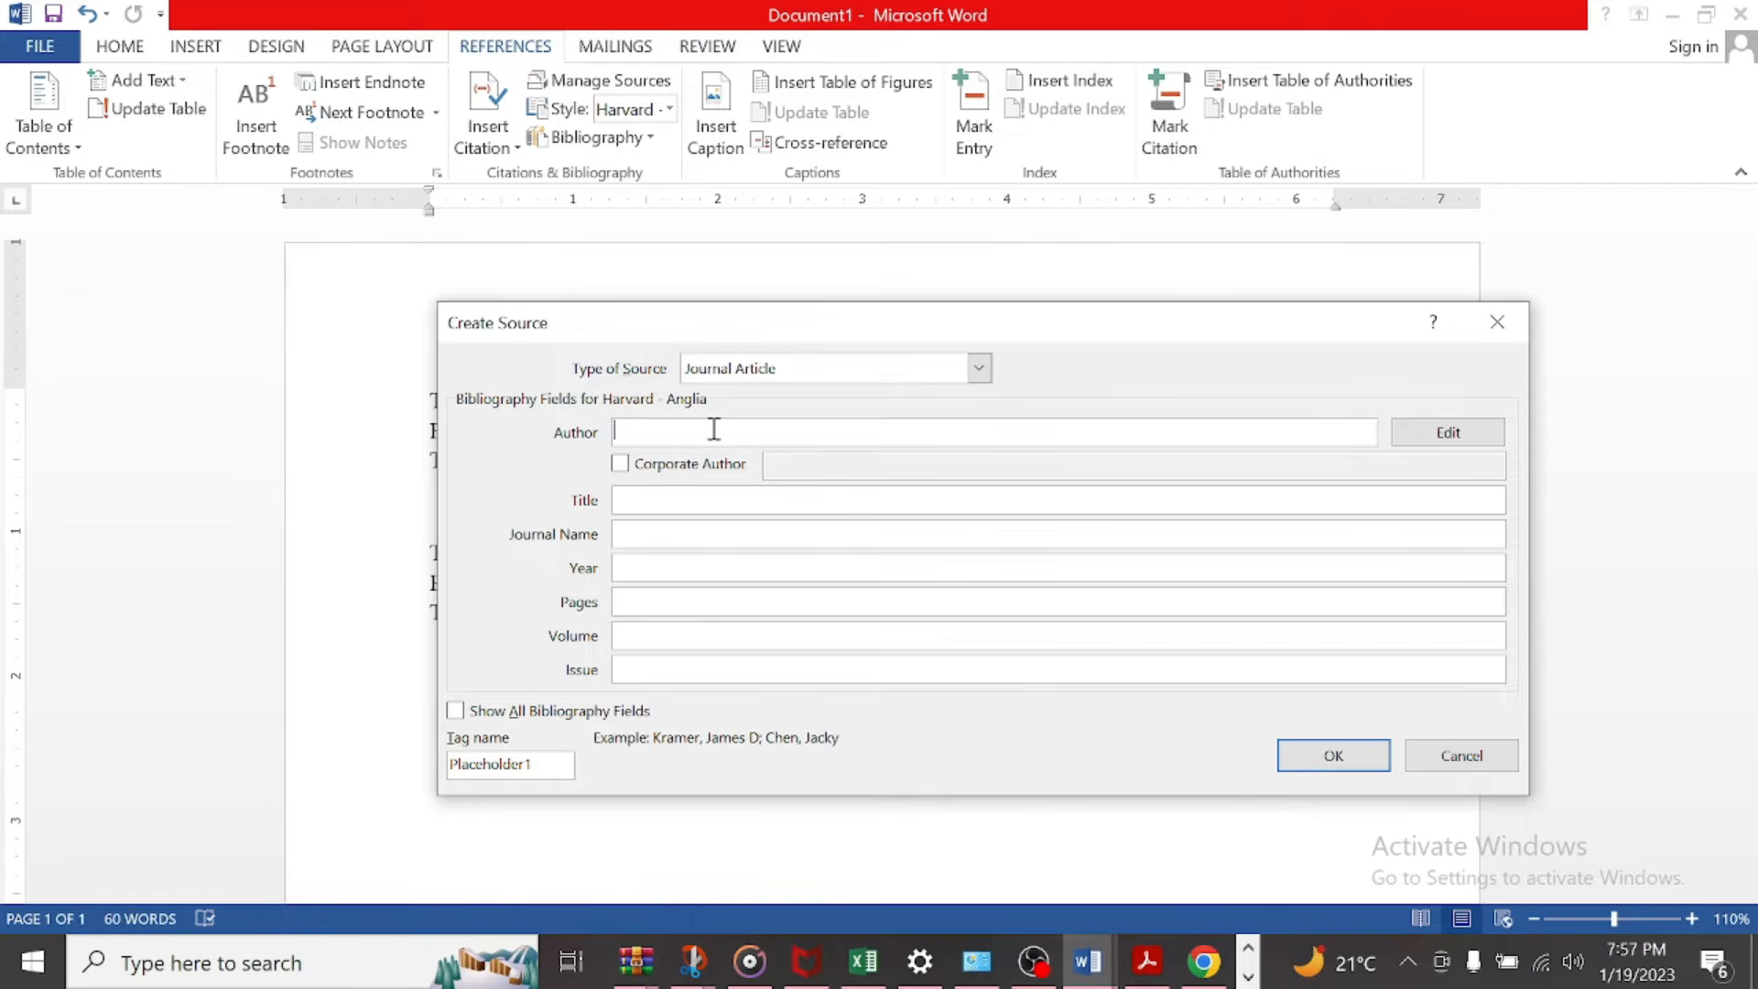
key(alt+Tab)
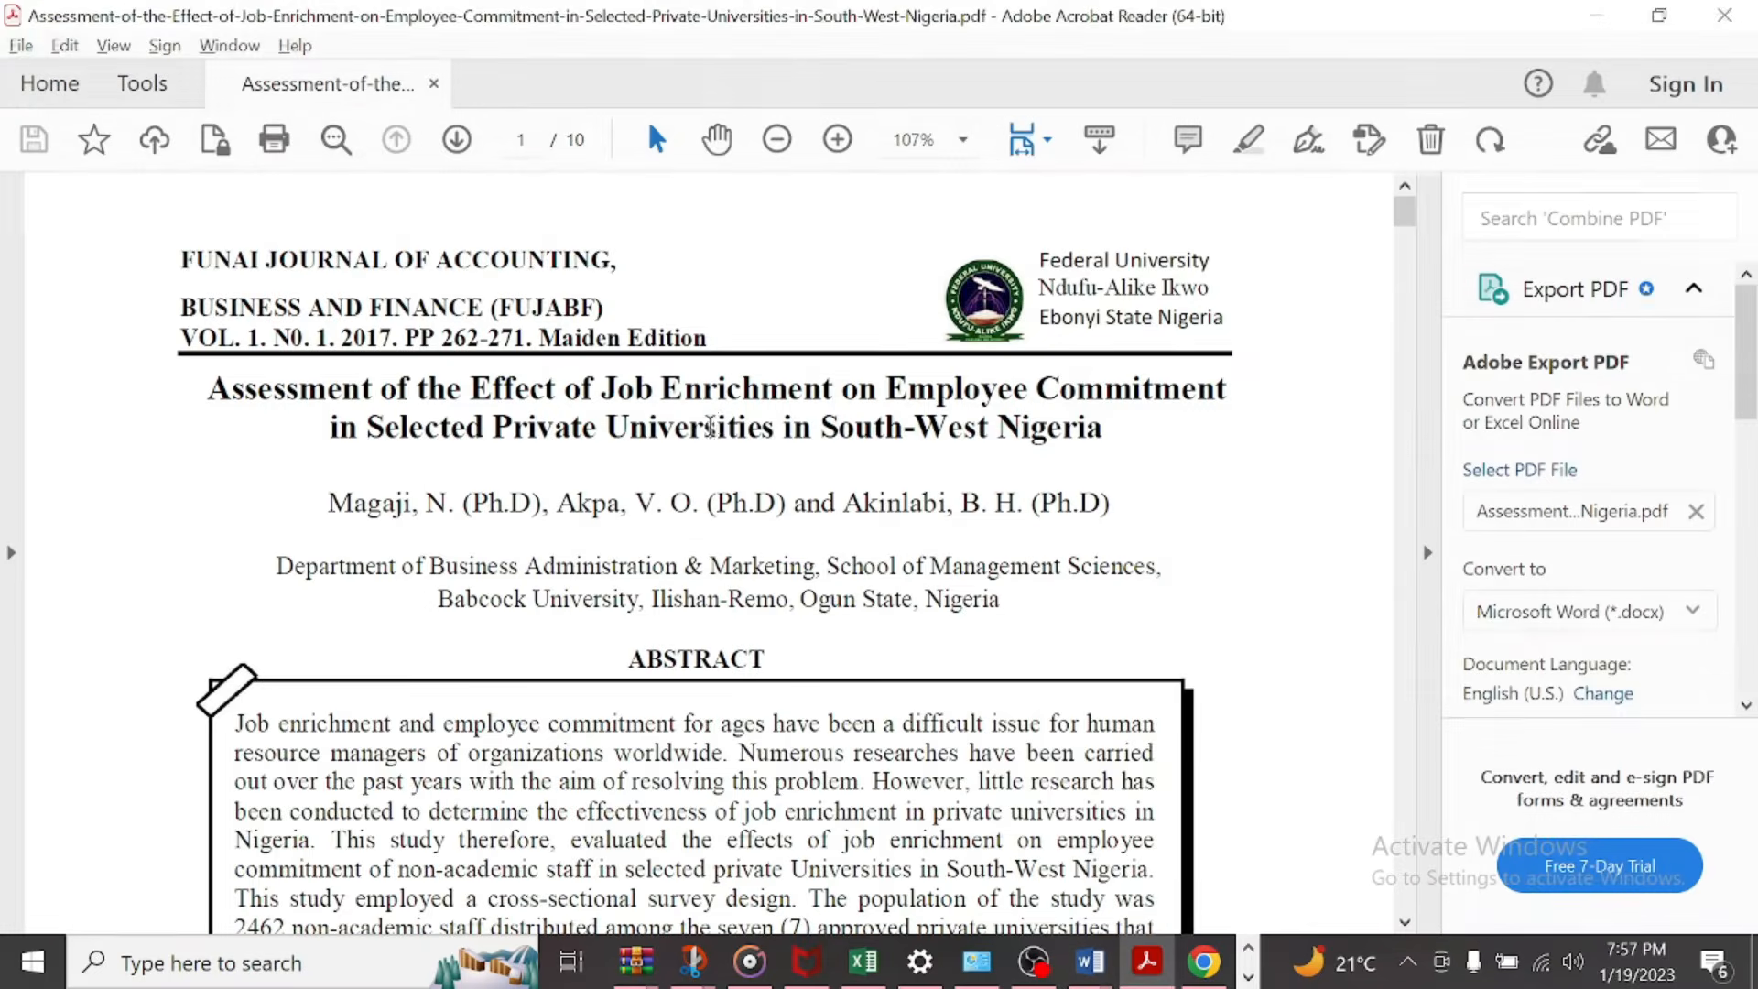
key(alt+Tab)
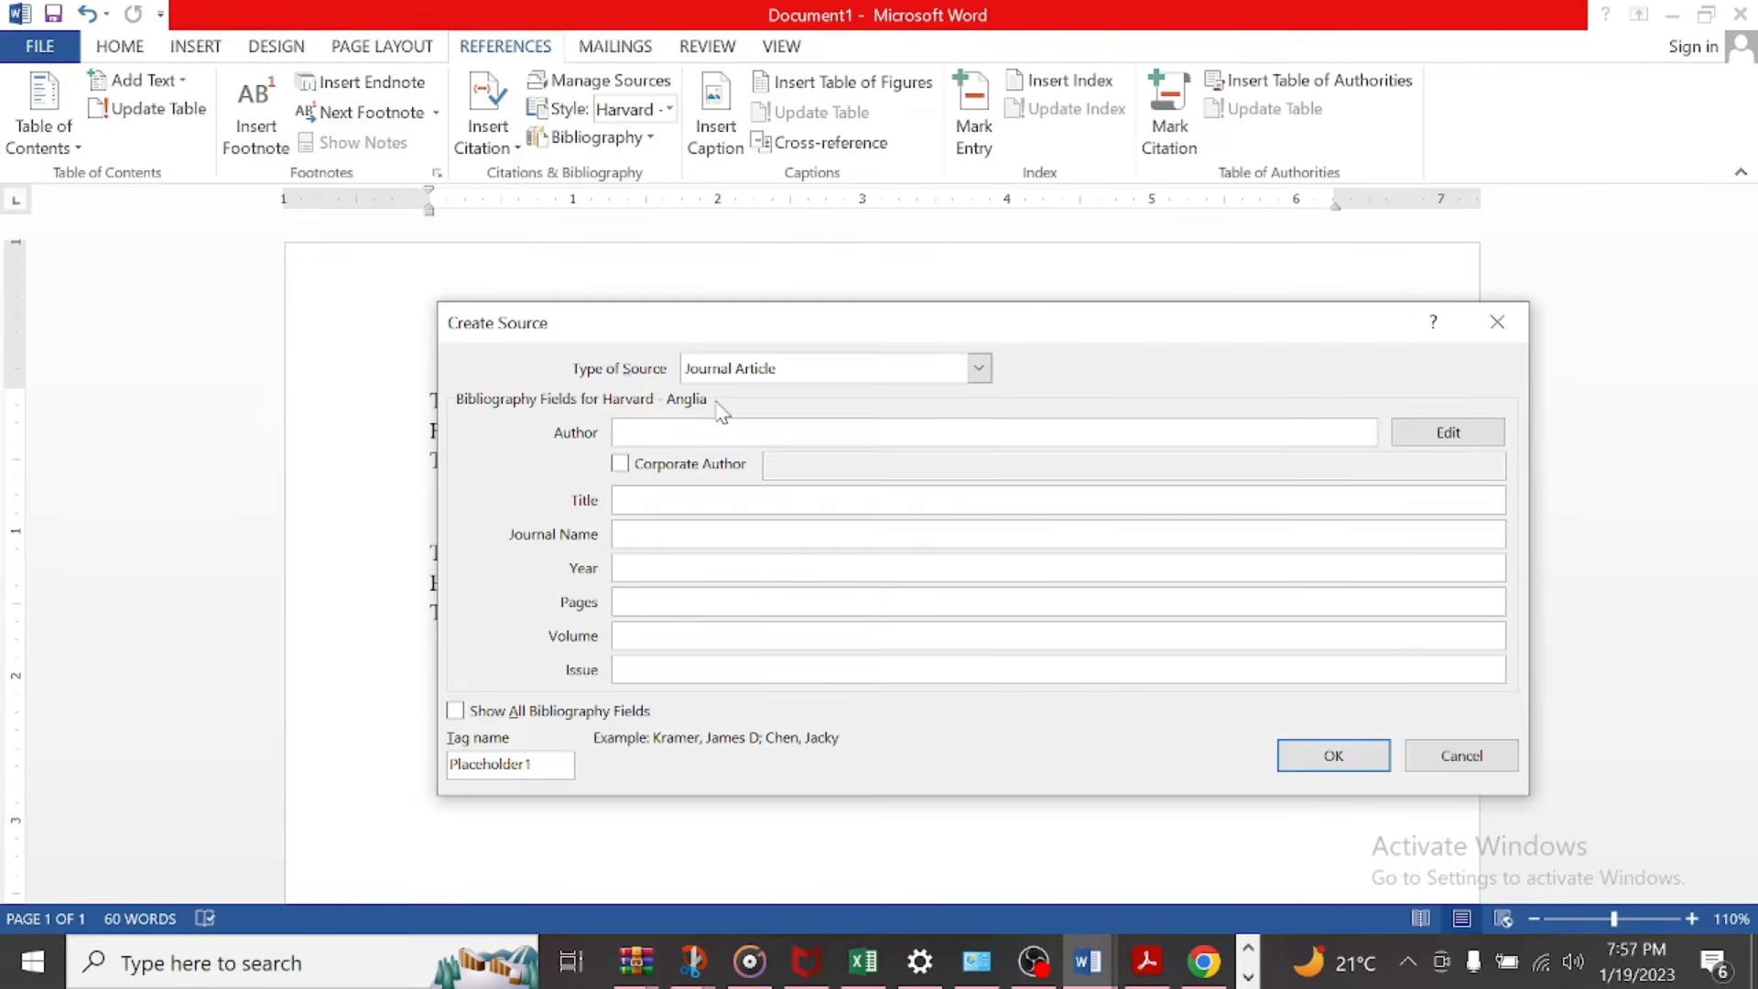
click(735, 371)
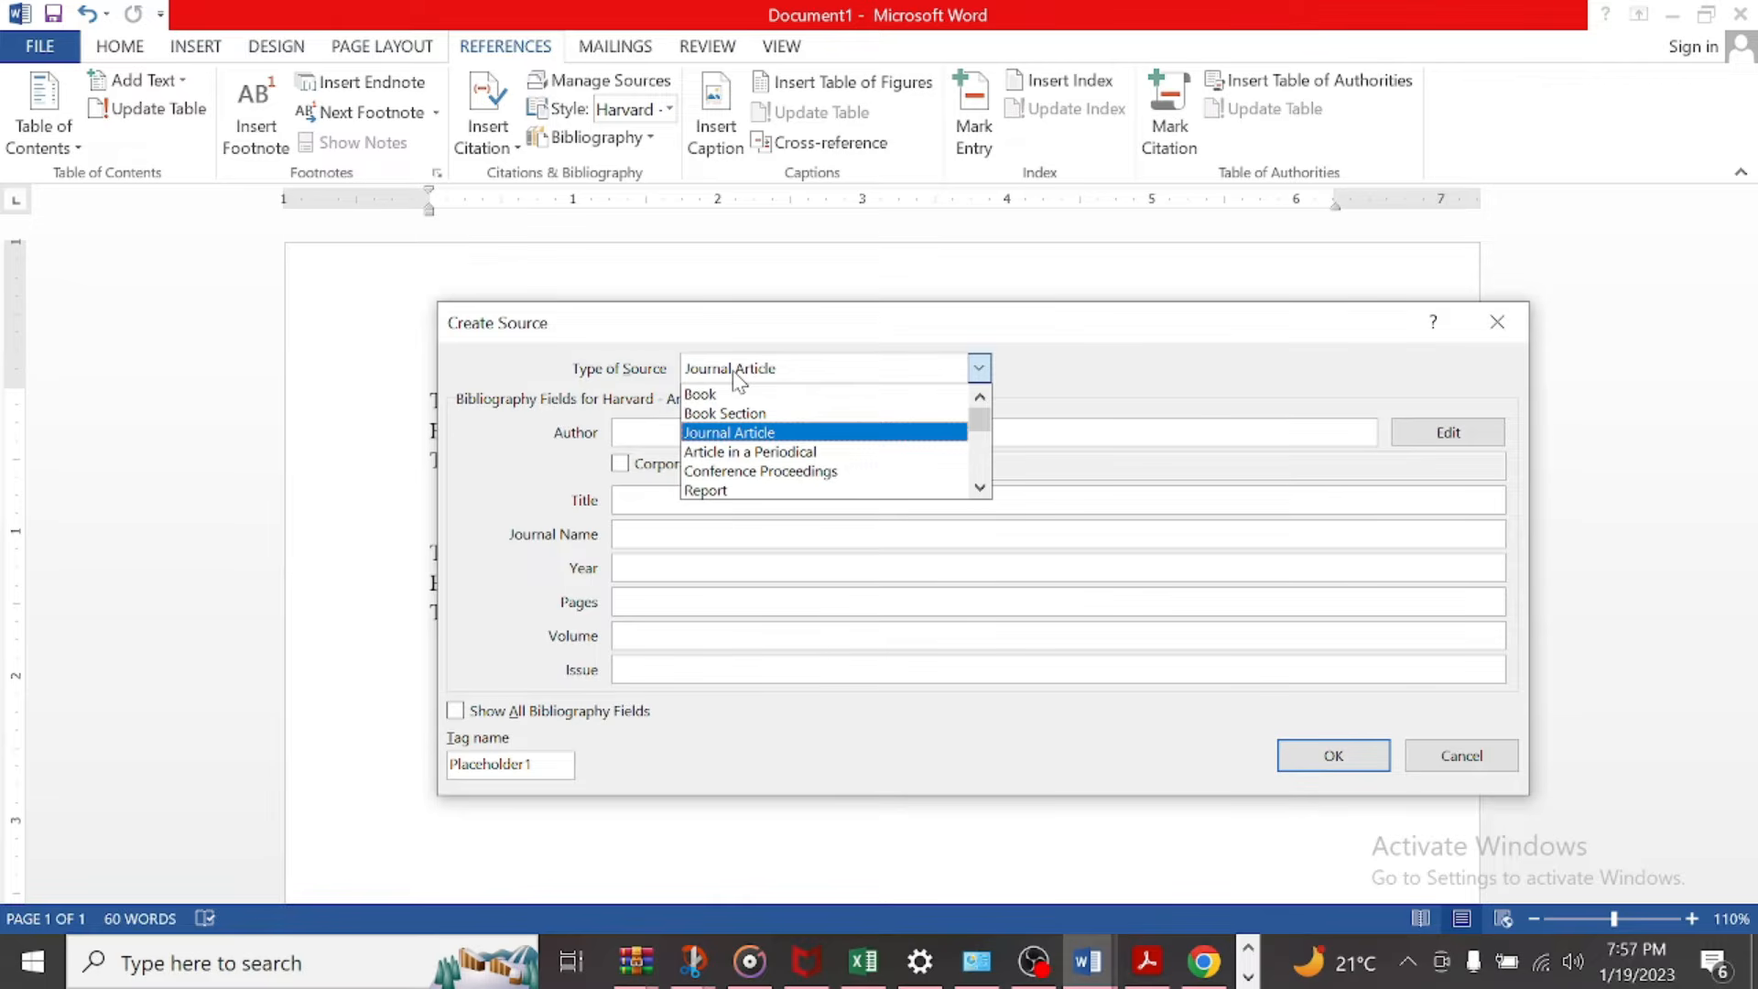
click(742, 433)
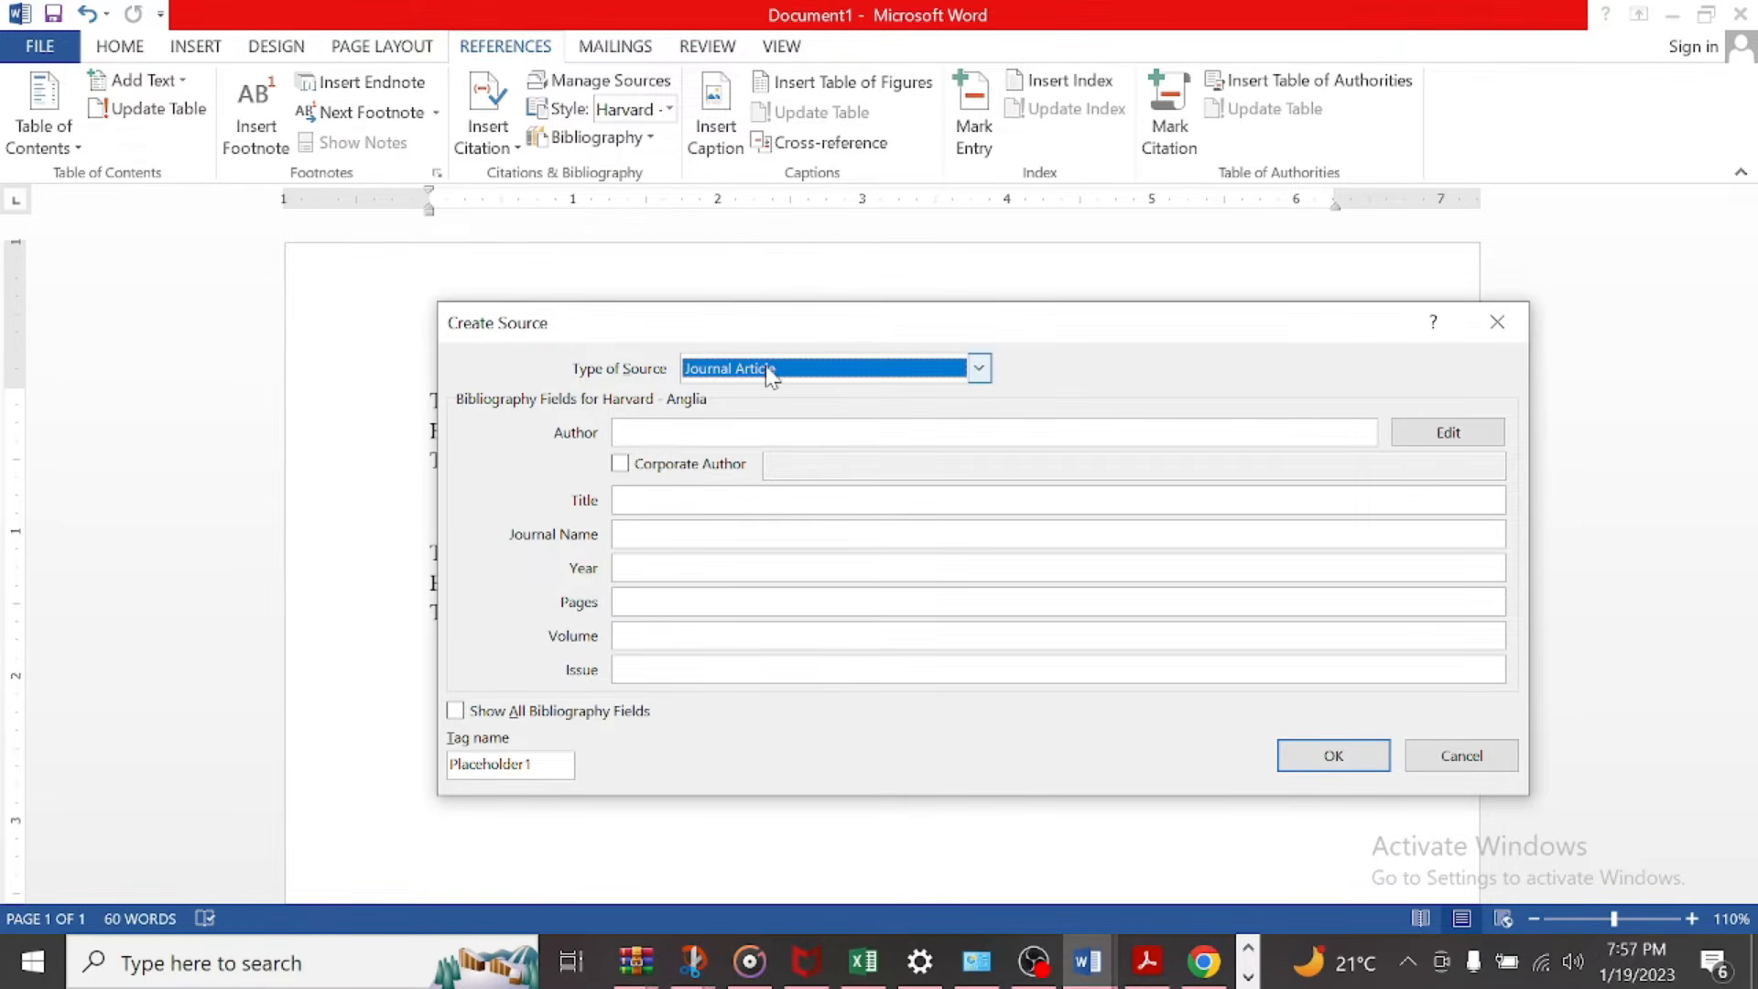
Step: Compare the article's heading details in the PDF with the empty source fields in Word
key(alt+Tab)
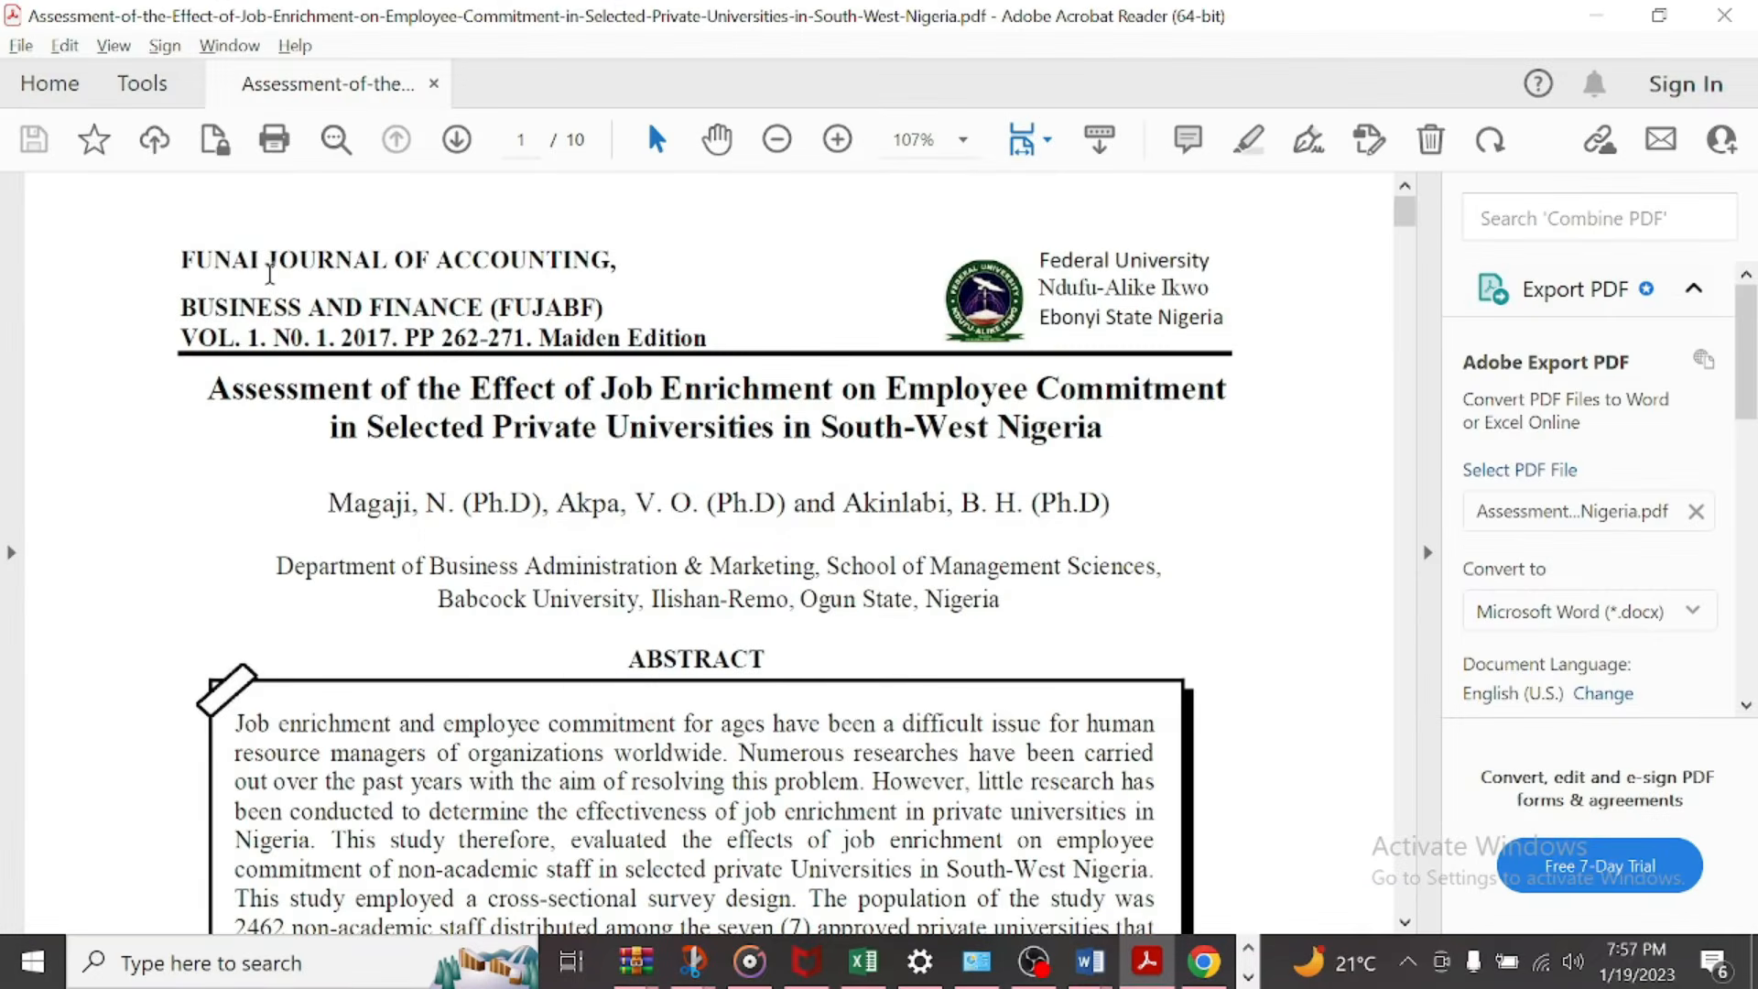
key(alt+Tab)
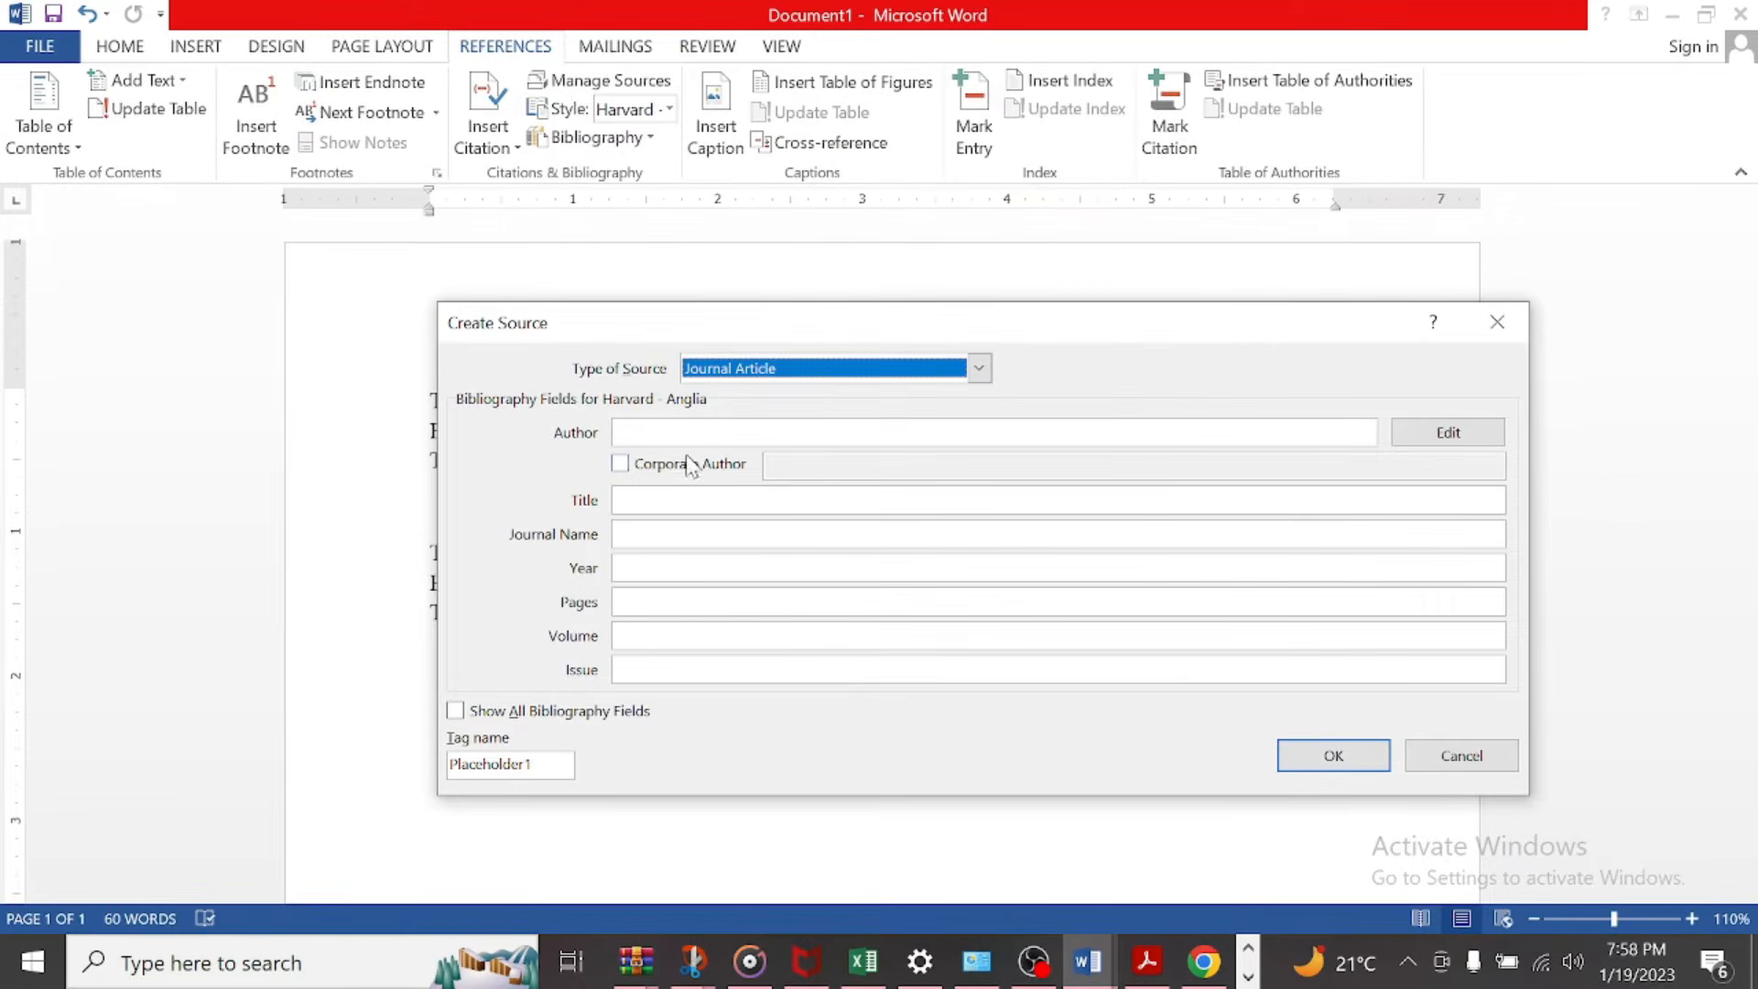
key(alt+Tab)
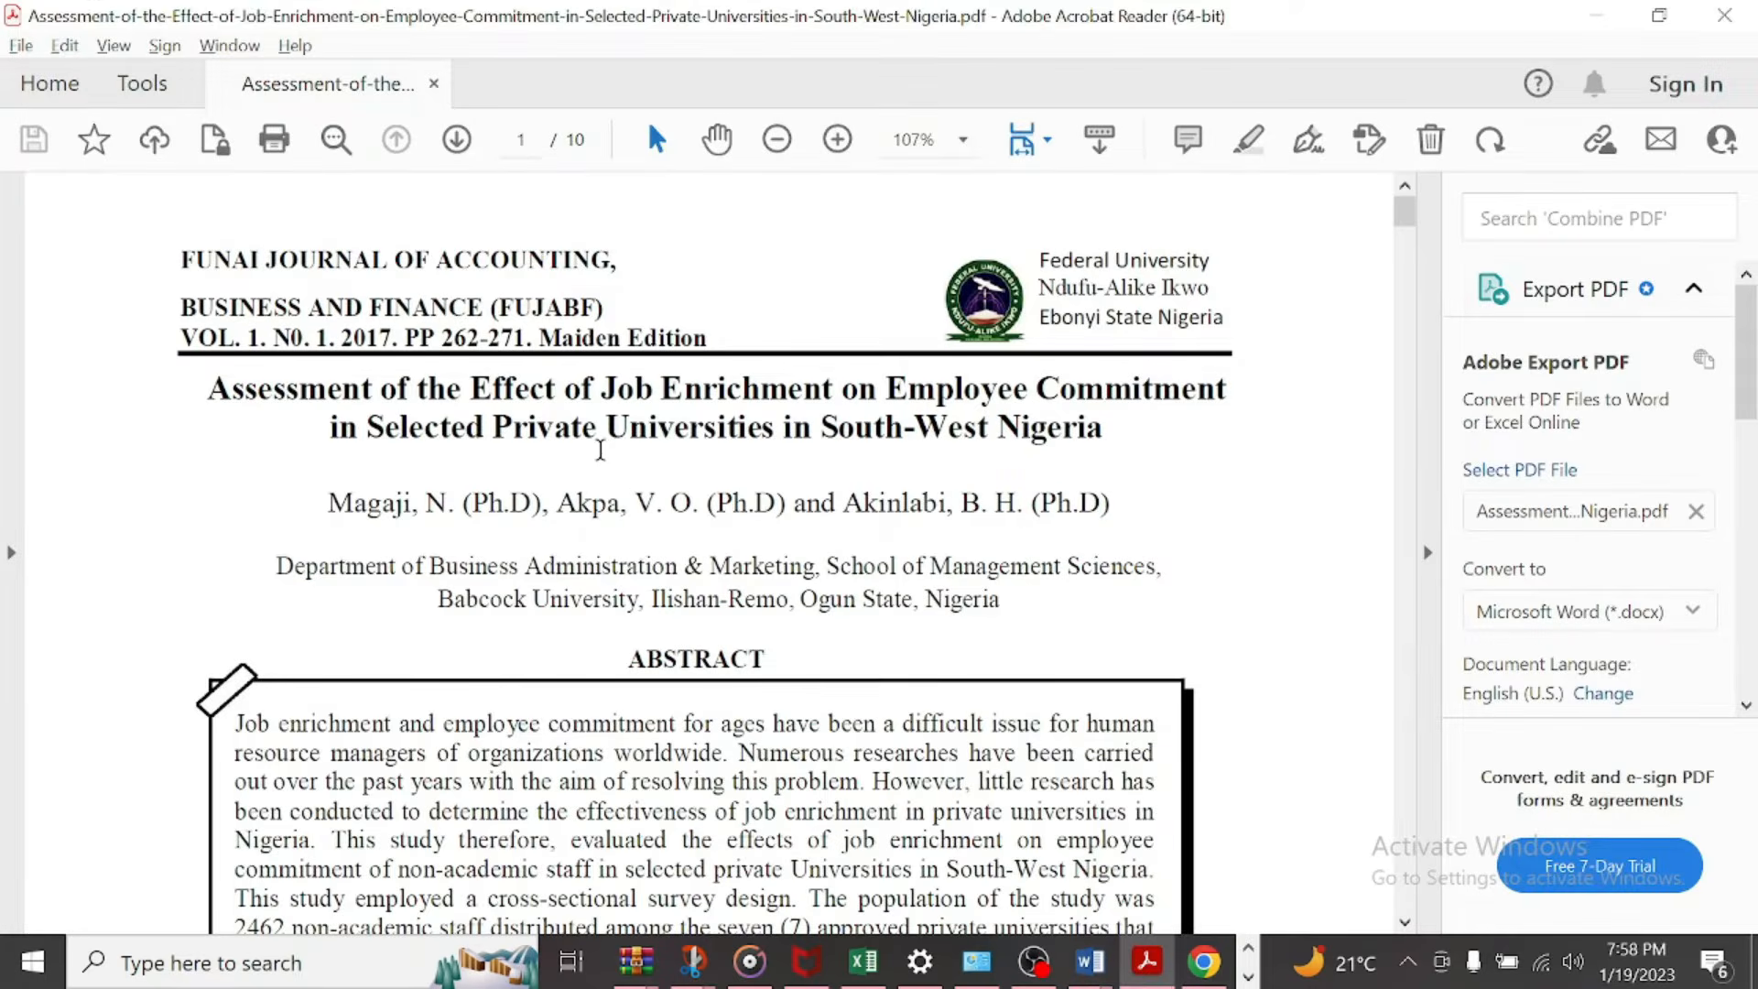
key(alt+Tab)
key(alt+Tab)
key(alt+Tab)
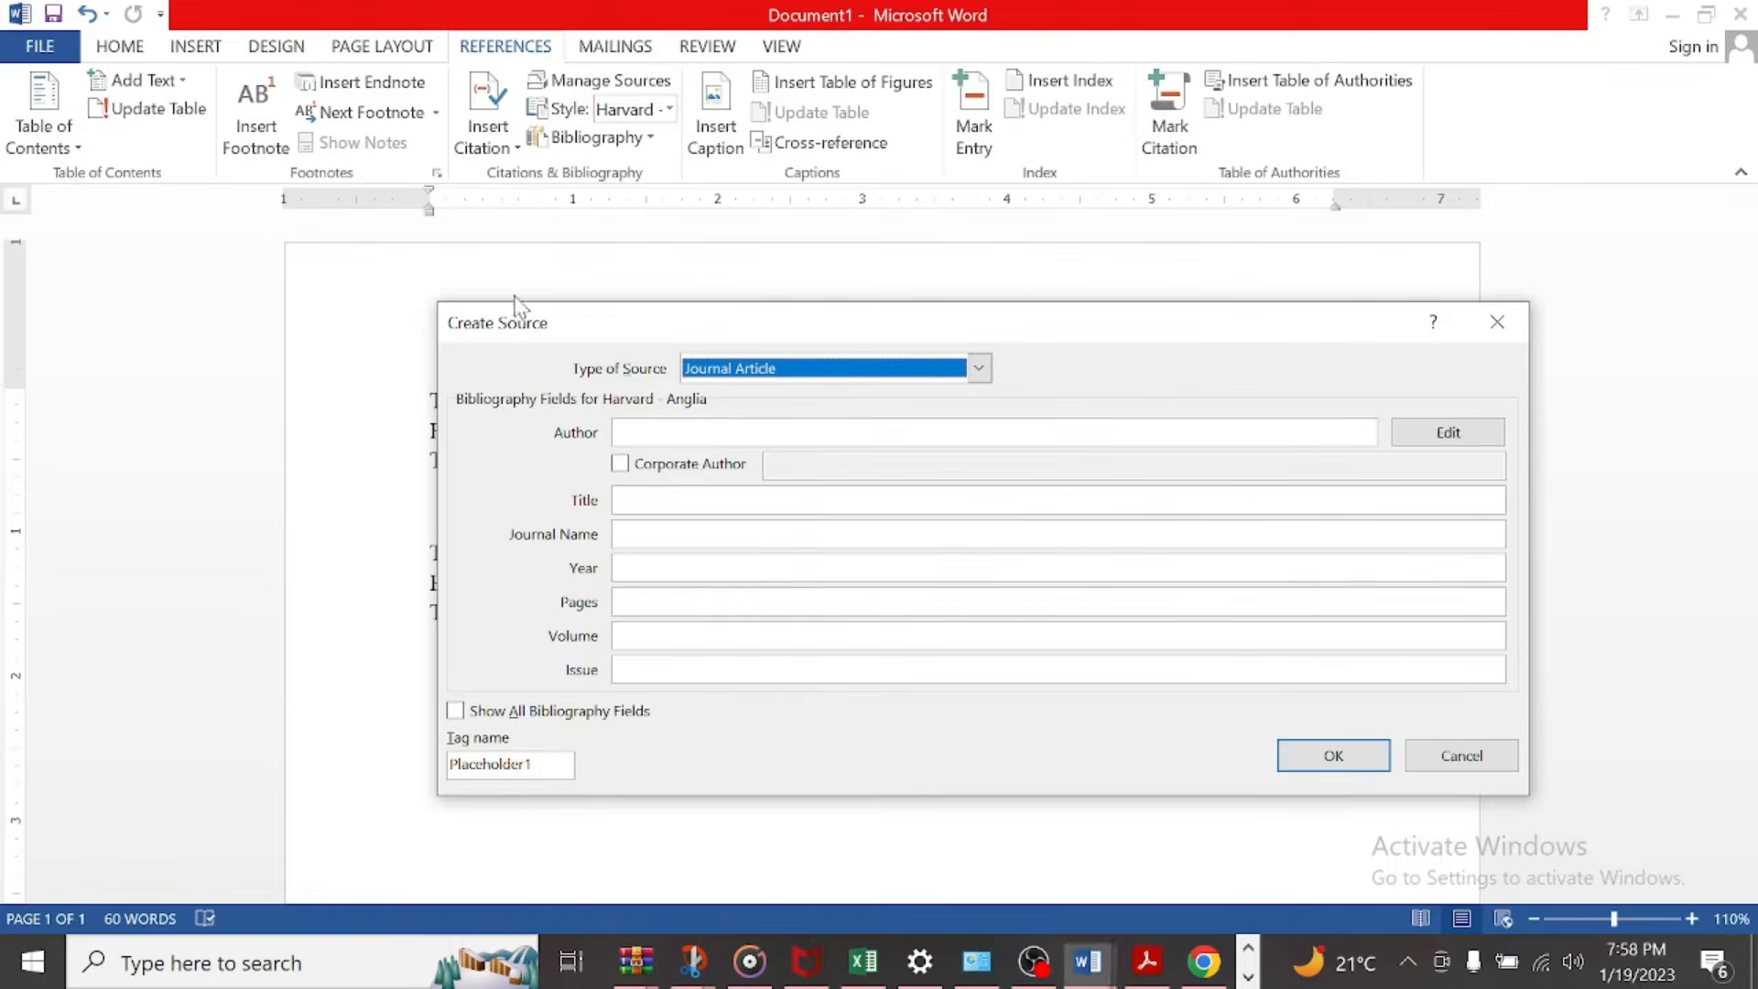
key(alt+Tab)
triple_click(548, 243)
click(549, 267)
drag(616, 261, 209, 265)
key(ctrl+c)
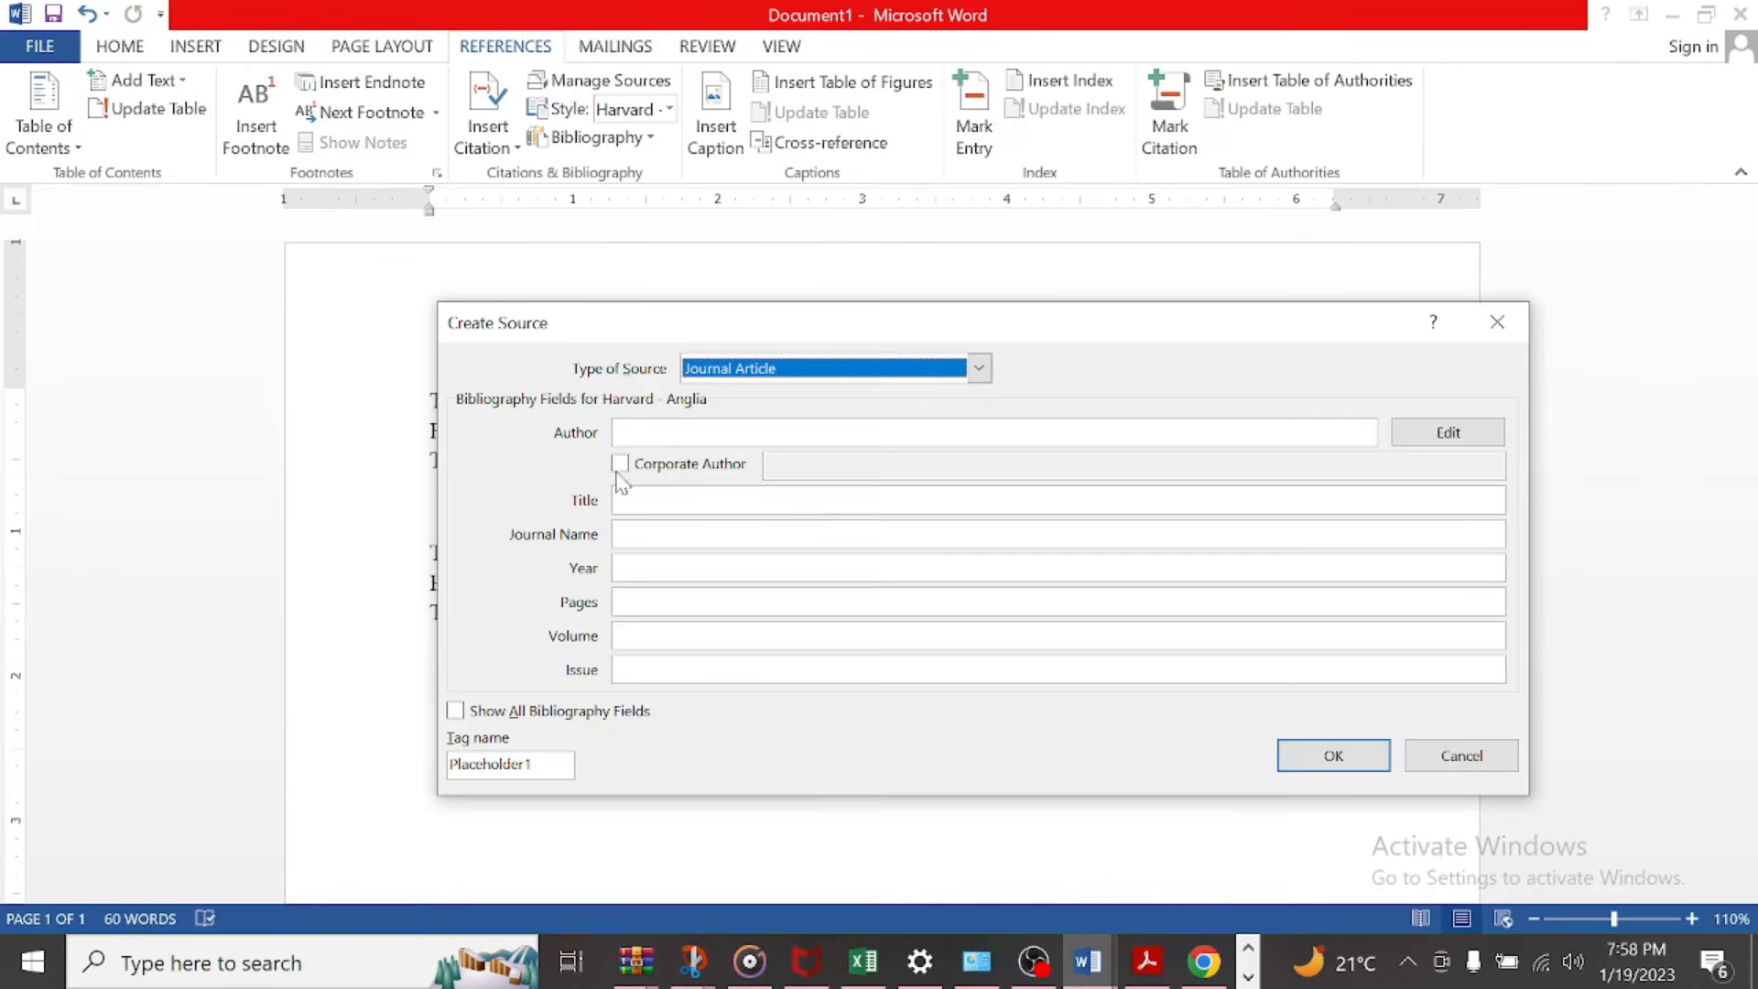
key(alt+Tab)
click(668, 494)
key(ctrl+v)
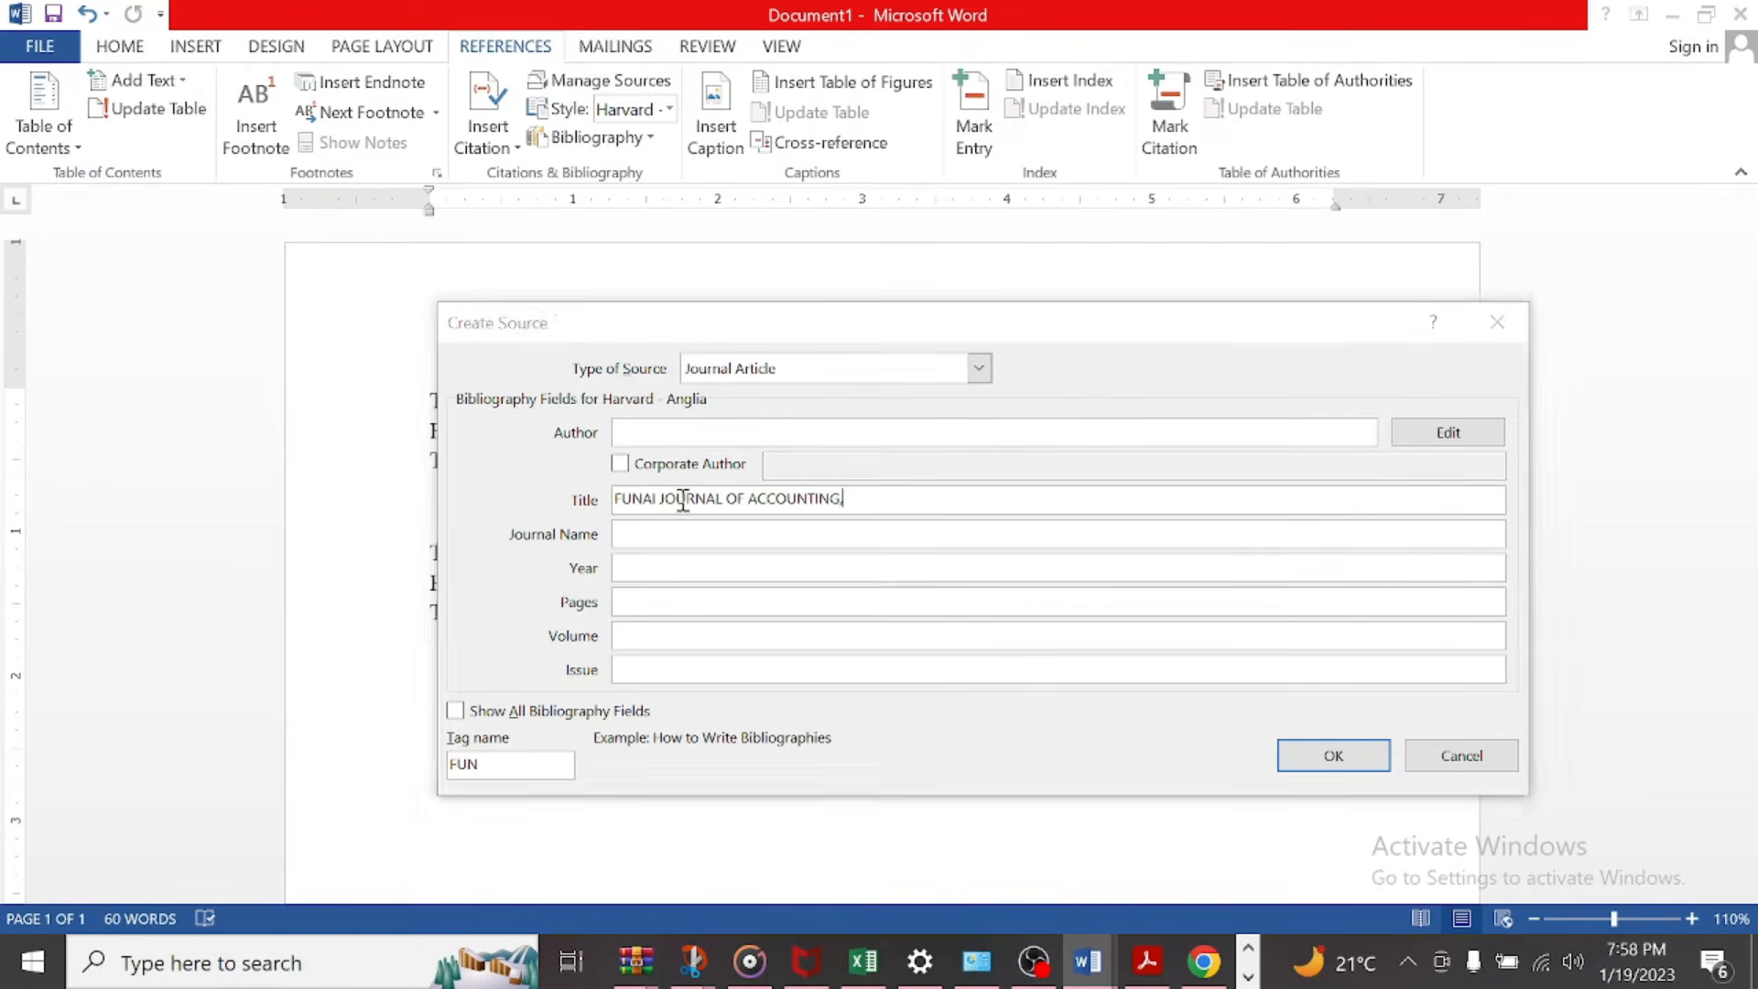
Step: Replace the source's title with "Assessment of the Effect of Job Enrichment on Employee Commitment", copied from the PDF in Acrobat Reader
key(alt+Tab)
drag(1107, 427, 229, 407)
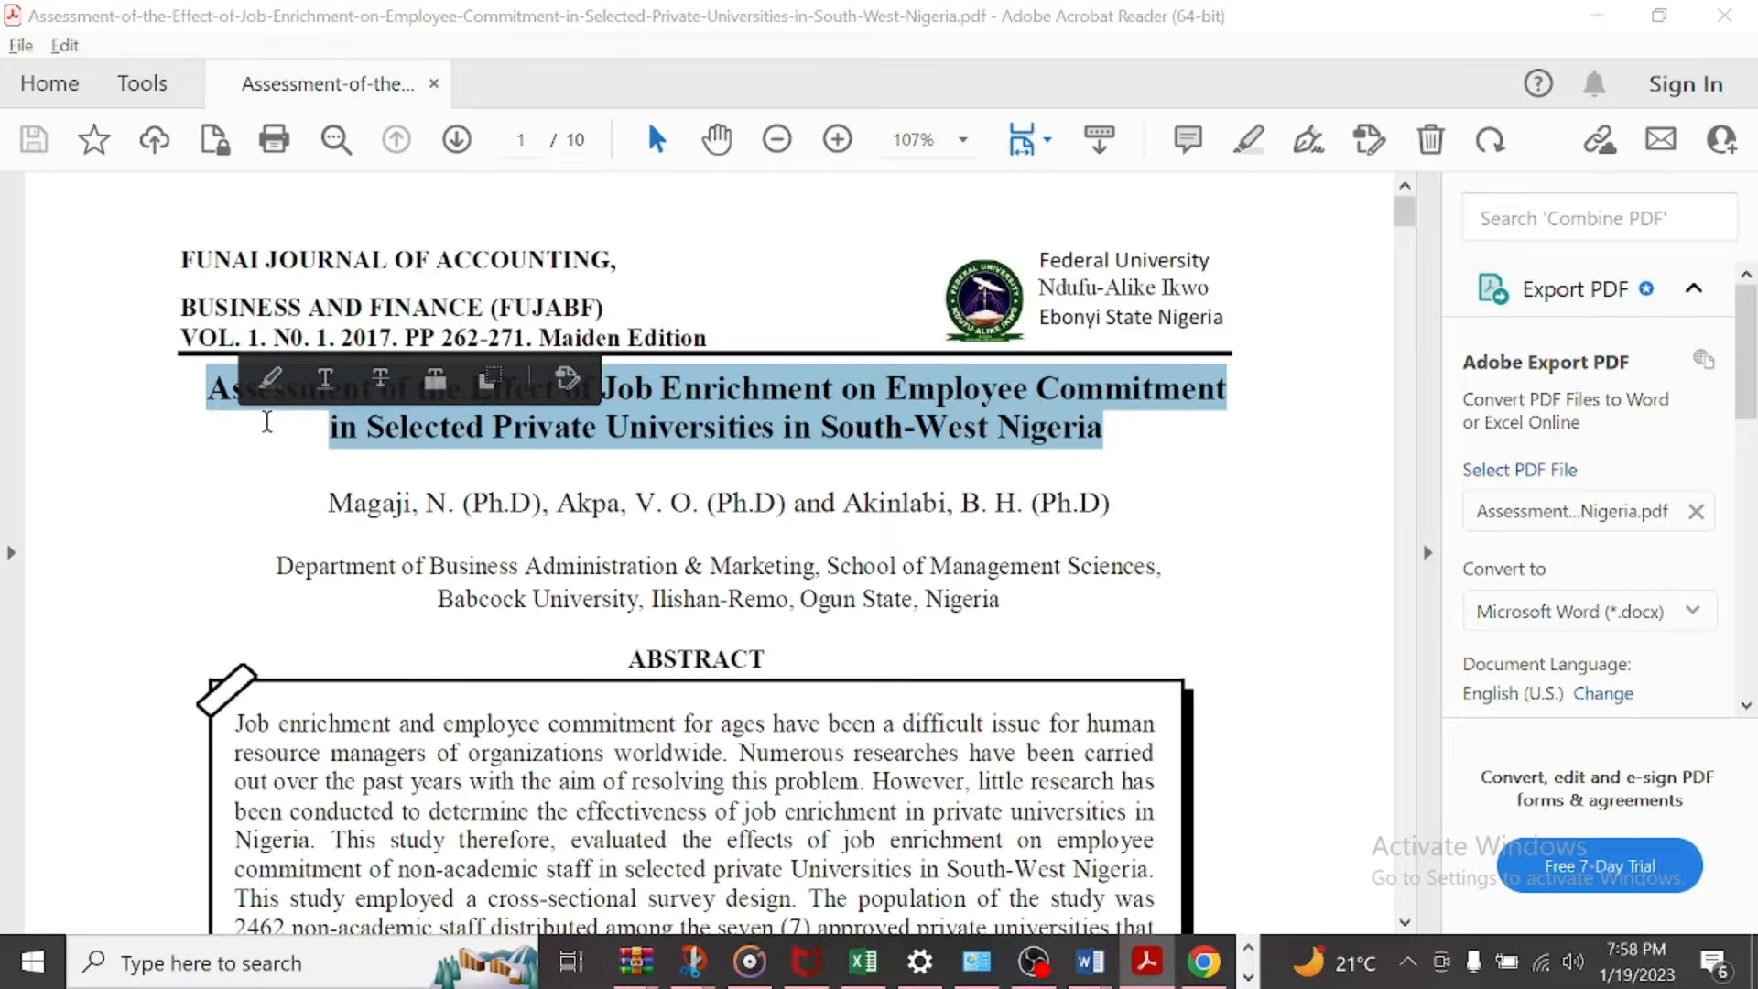
key(alt+Tab)
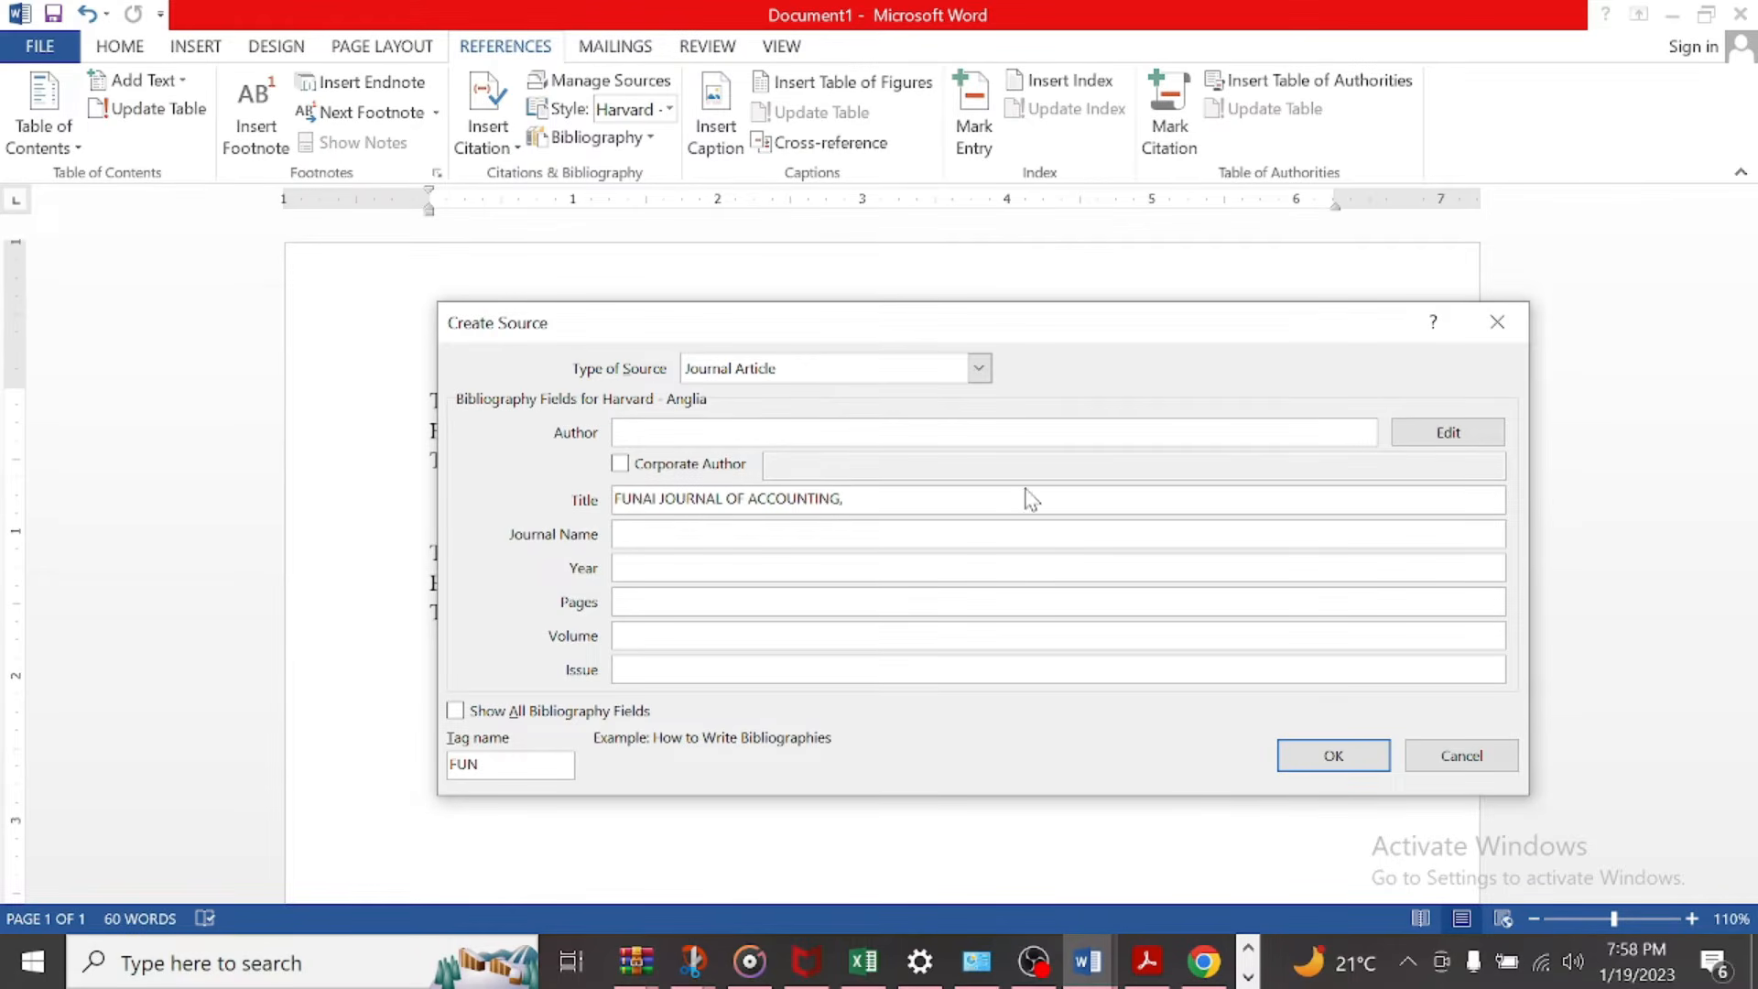
drag(915, 500, 467, 515)
text(Assessment of the Effect of Job Enrichment on Employee Commitment)
Step: Copy "FUNAI JOURNAL OF ACCOUNTING," from the PDF into the source's journal name in Word
key(alt+Tab)
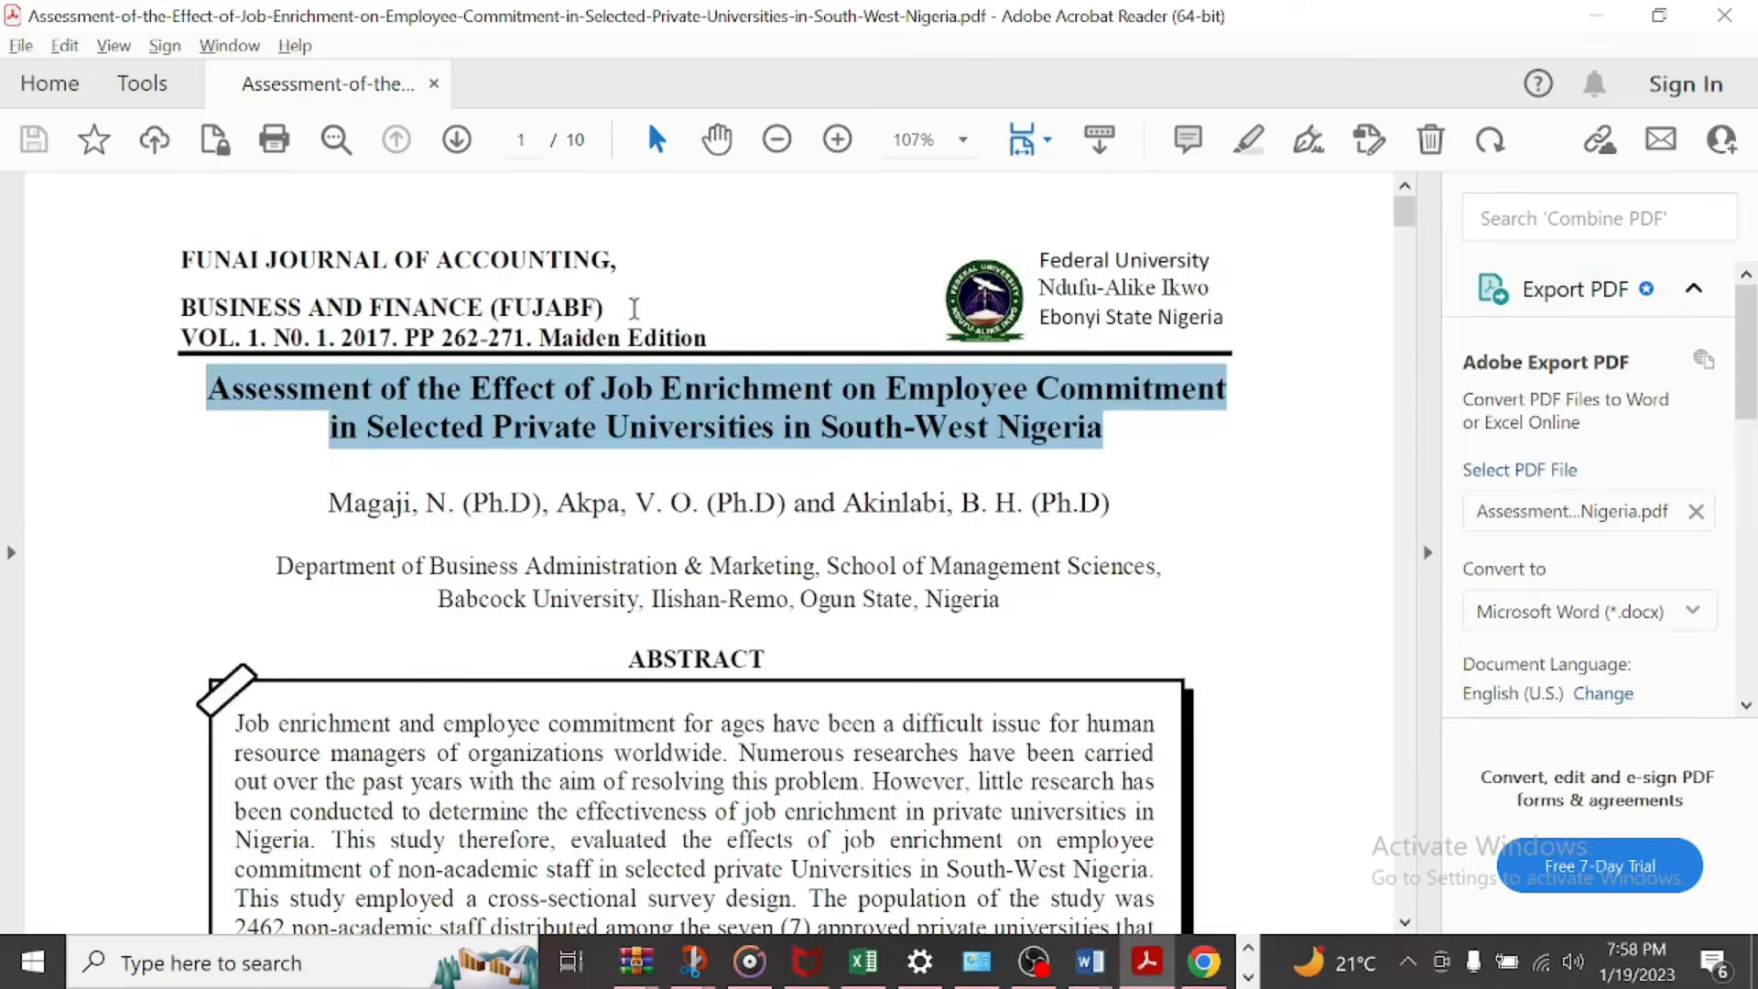
click(587, 259)
triple_click(590, 260)
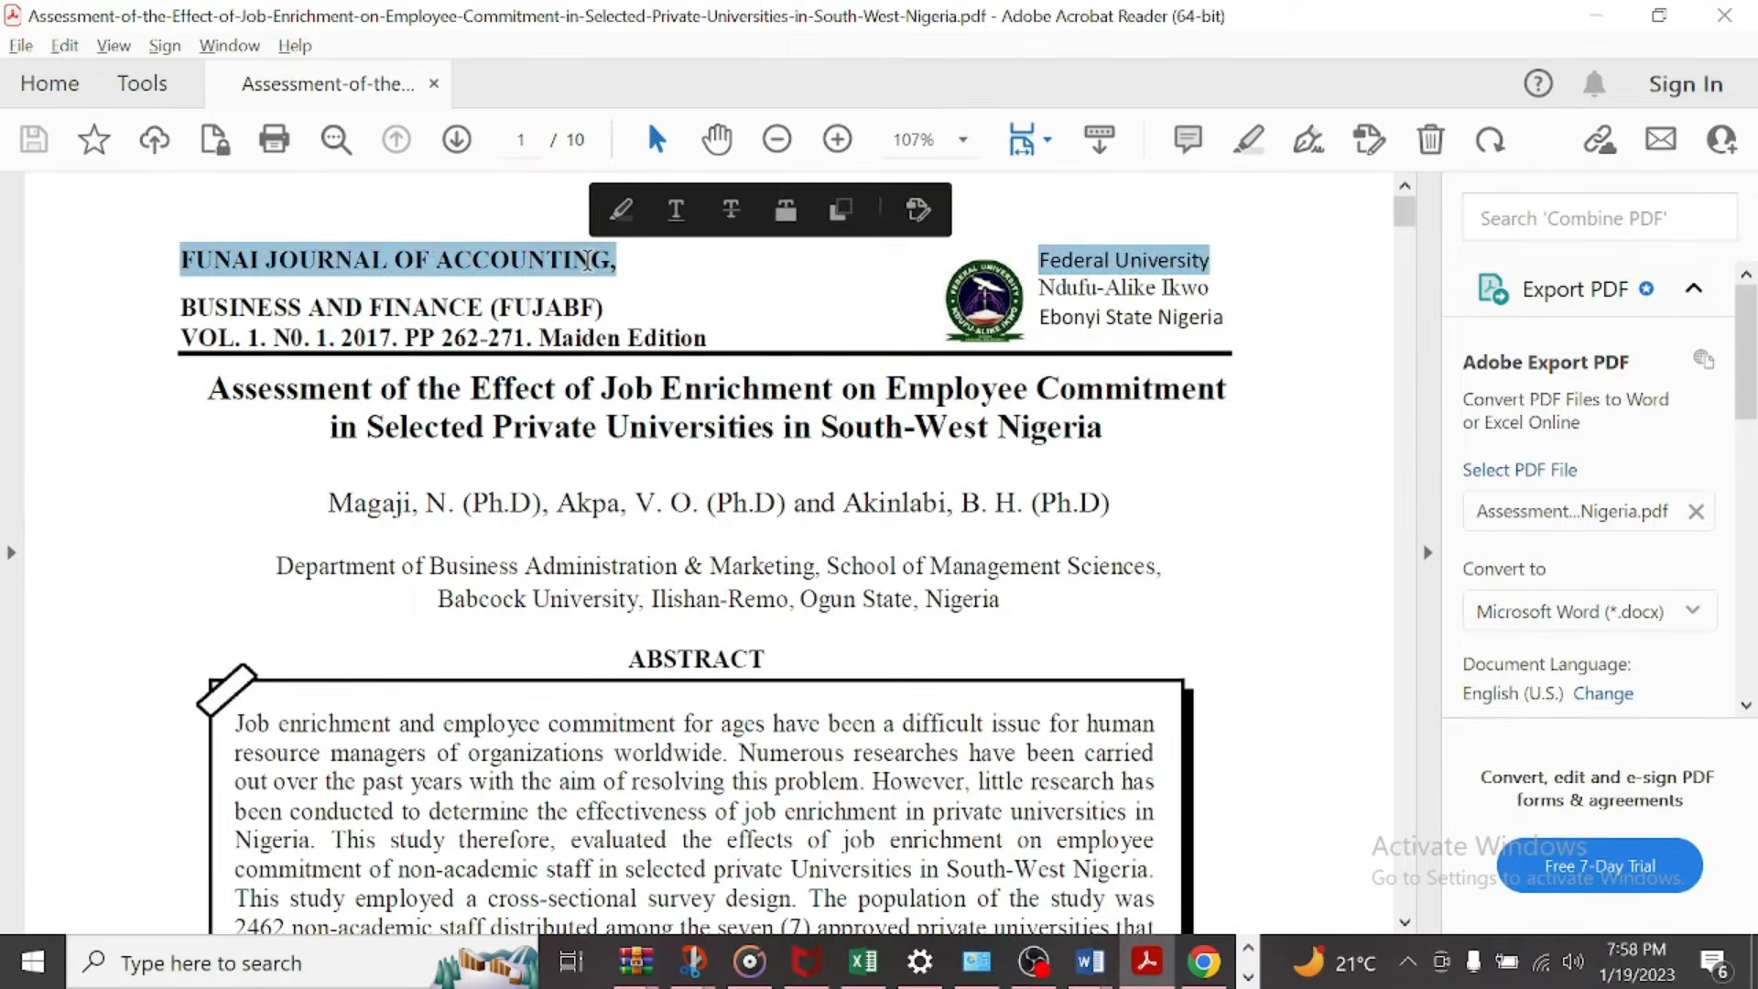
drag(616, 263, 206, 266)
key(ctrl+c)
key(alt+Tab)
click(669, 525)
key(ctrl+v)
Step: Copy the first author's surname from the PDF into the source's author field in Word
click(666, 427)
key(alt+Tab)
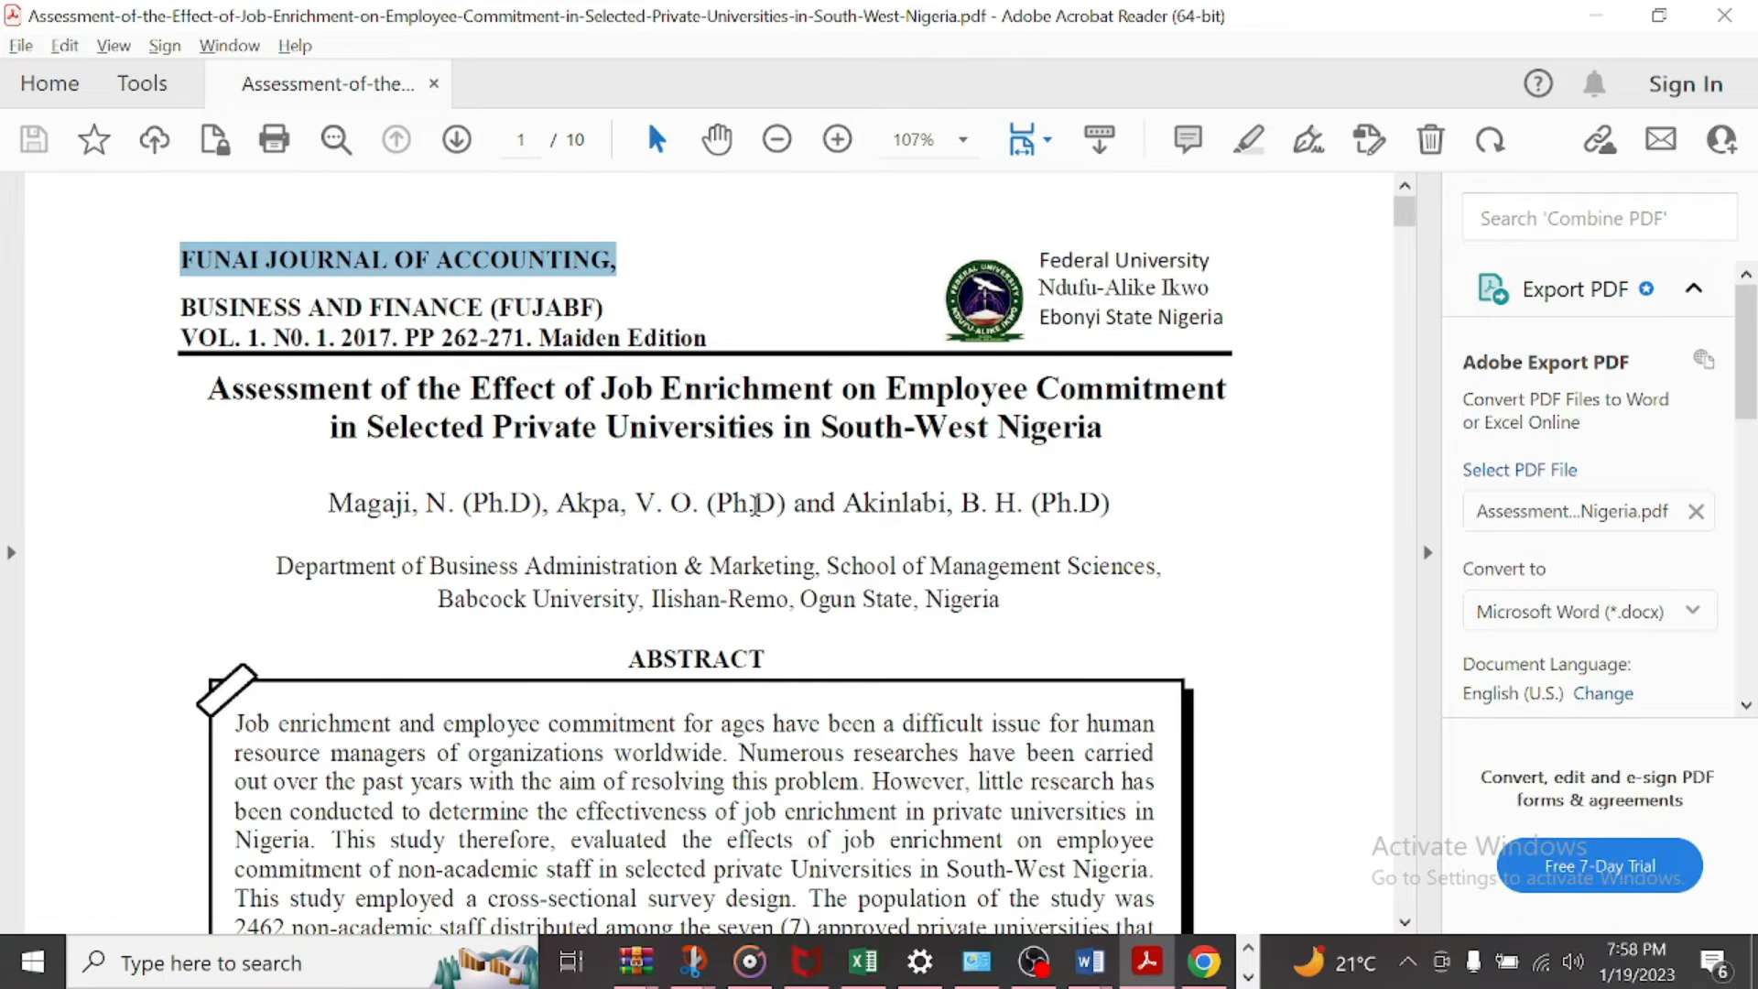
drag(403, 503, 315, 508)
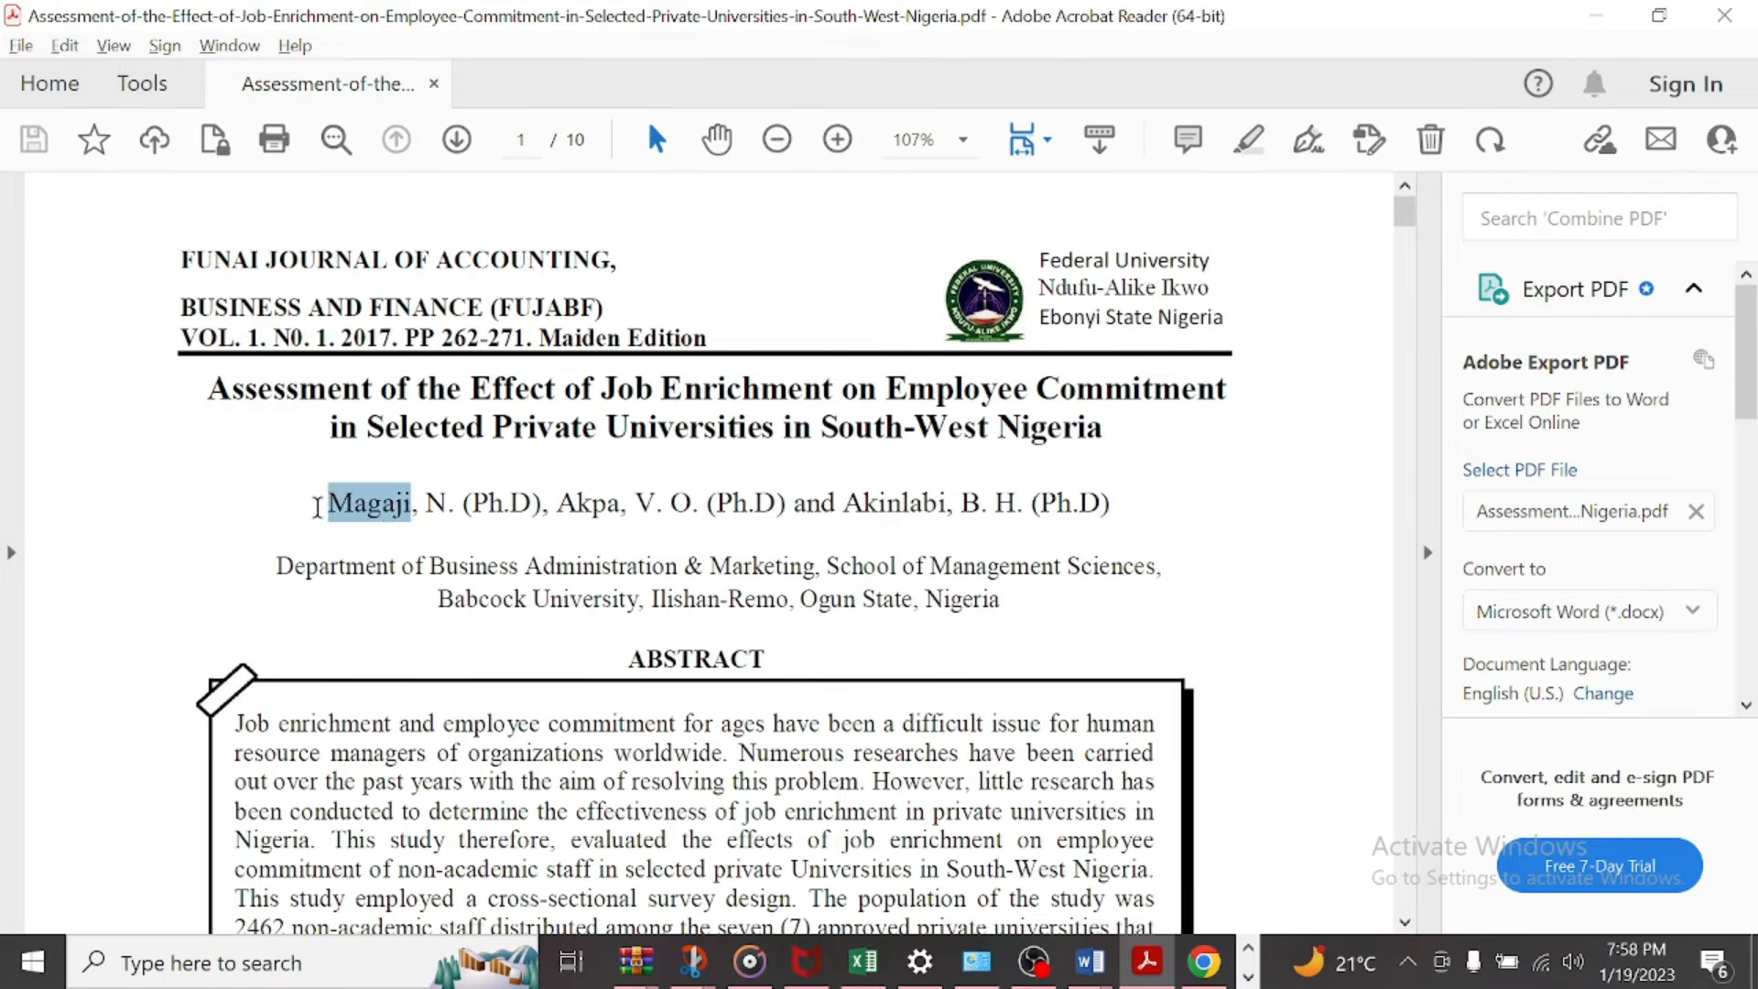
key(alt+Tab)
key(ctrl+v)
Step: Add the second author's surname, copied from the PDF, to the source's list of author names
click(1458, 434)
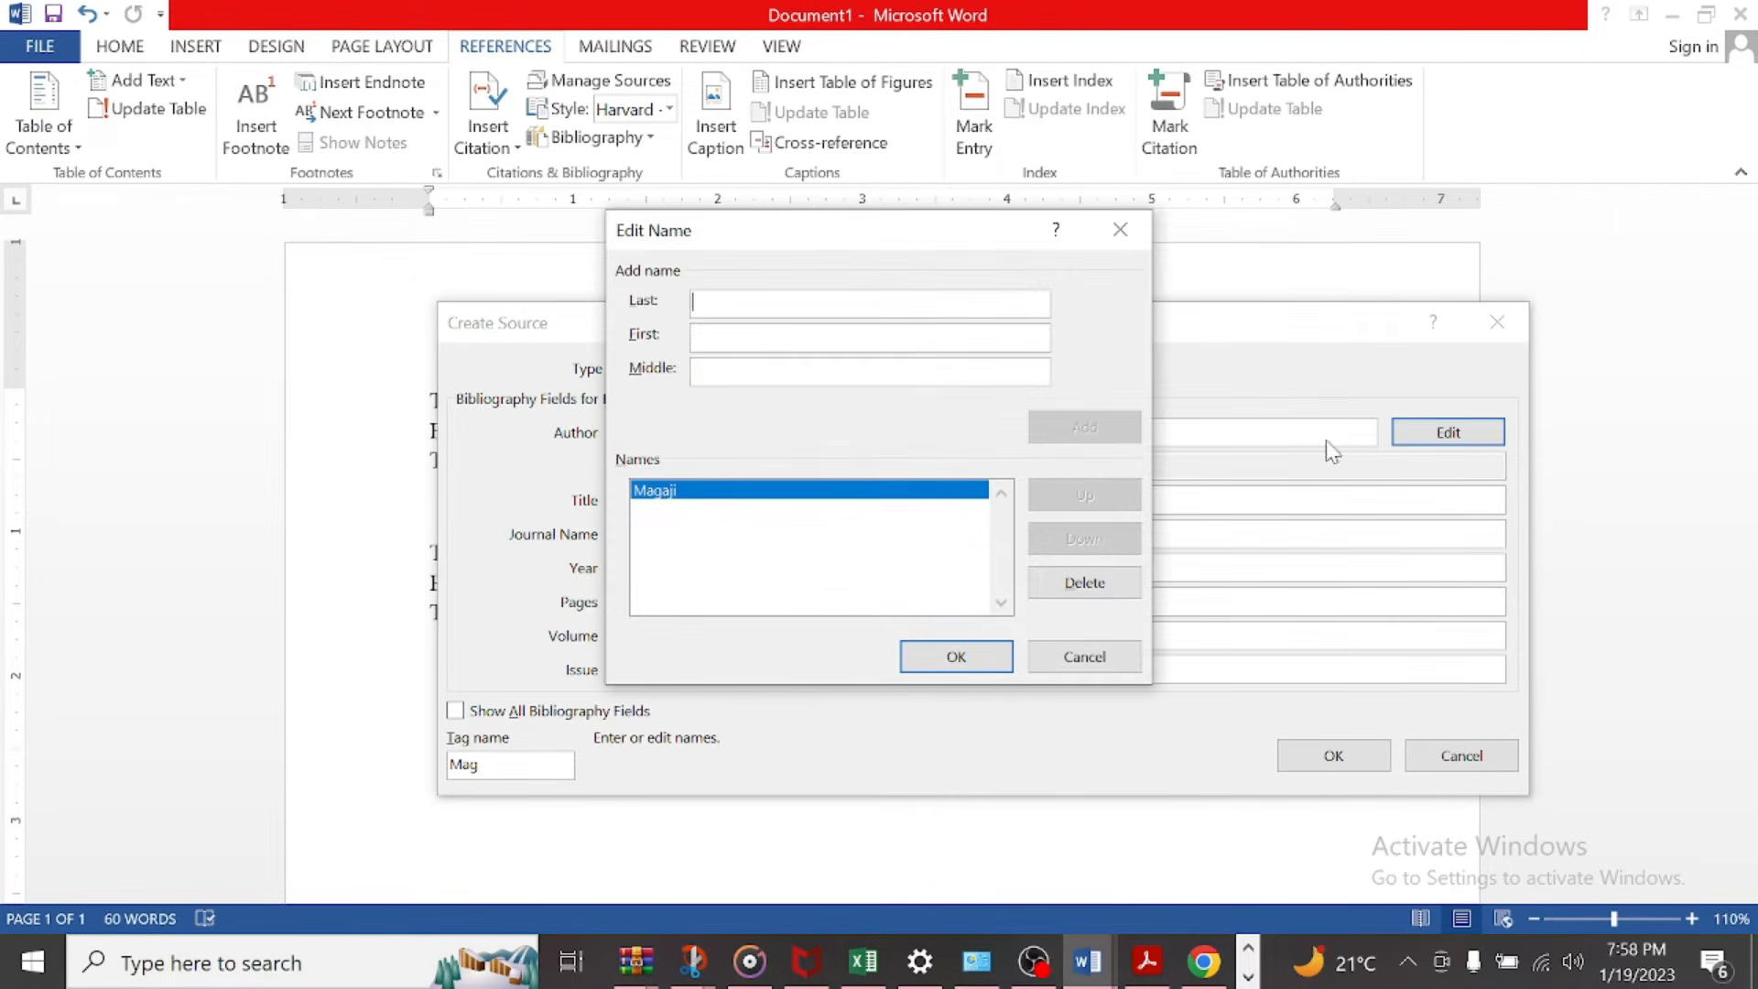
key(alt+Tab)
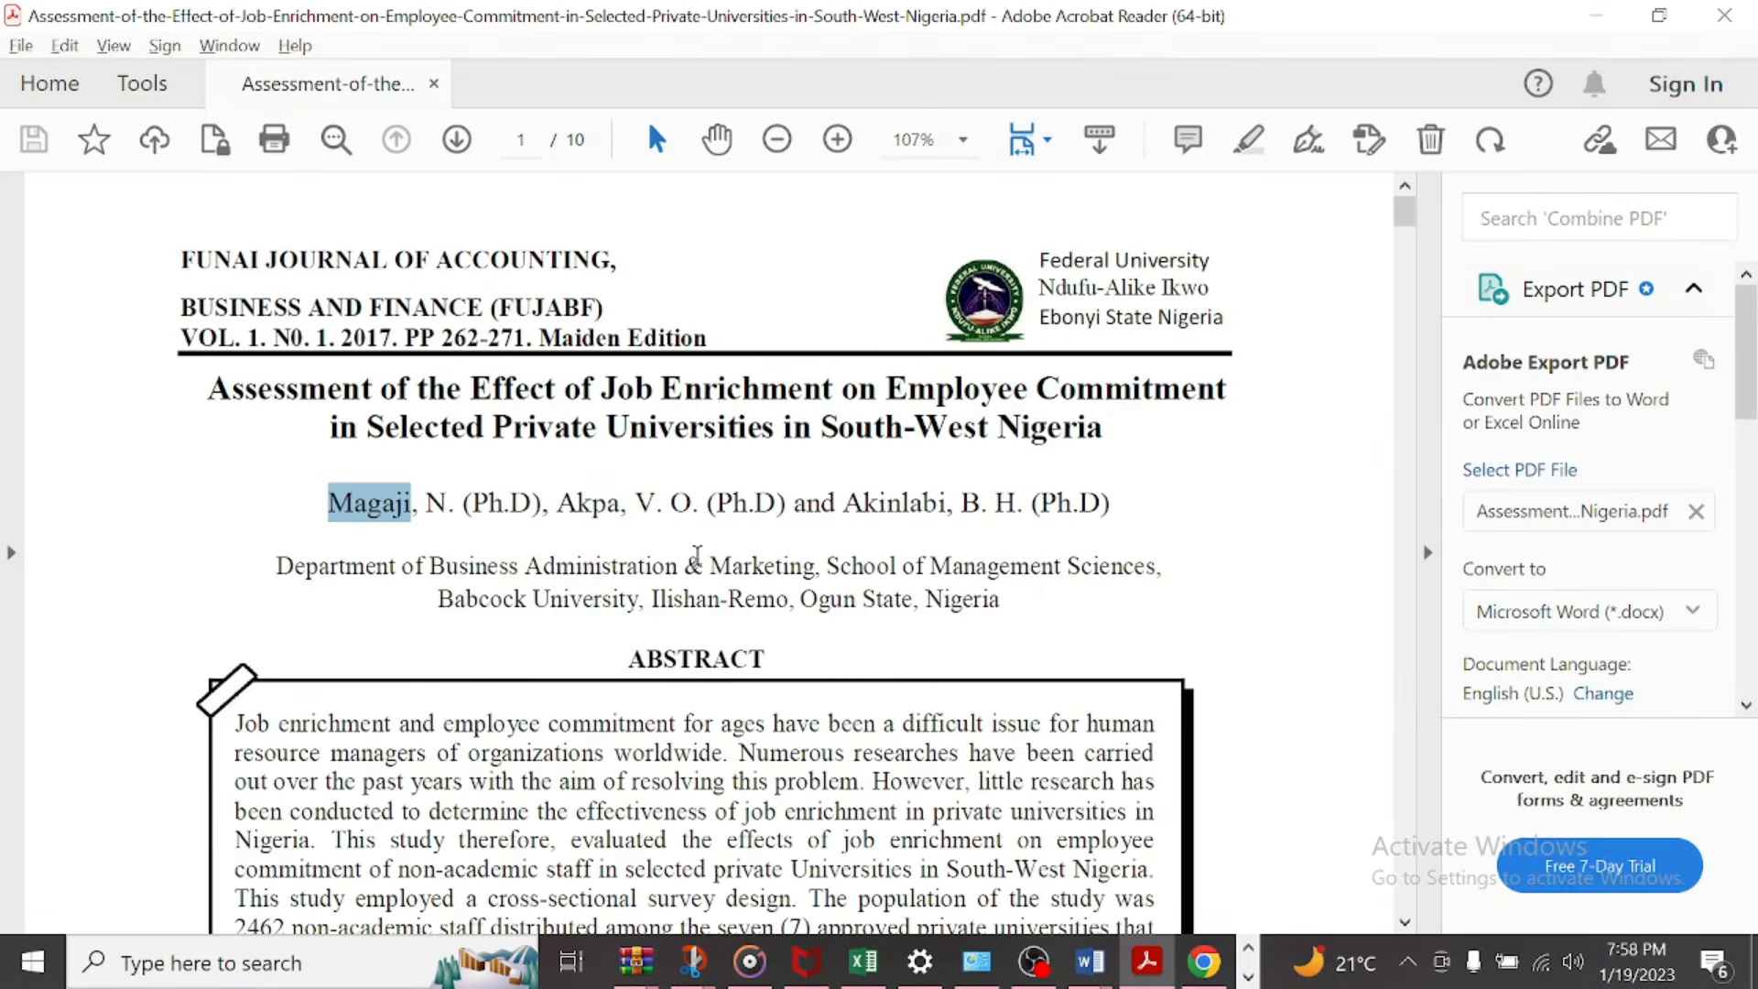
double_click(618, 508)
key(ctrl+c)
key(alt+Tab)
click(746, 302)
key(ctrl+v)
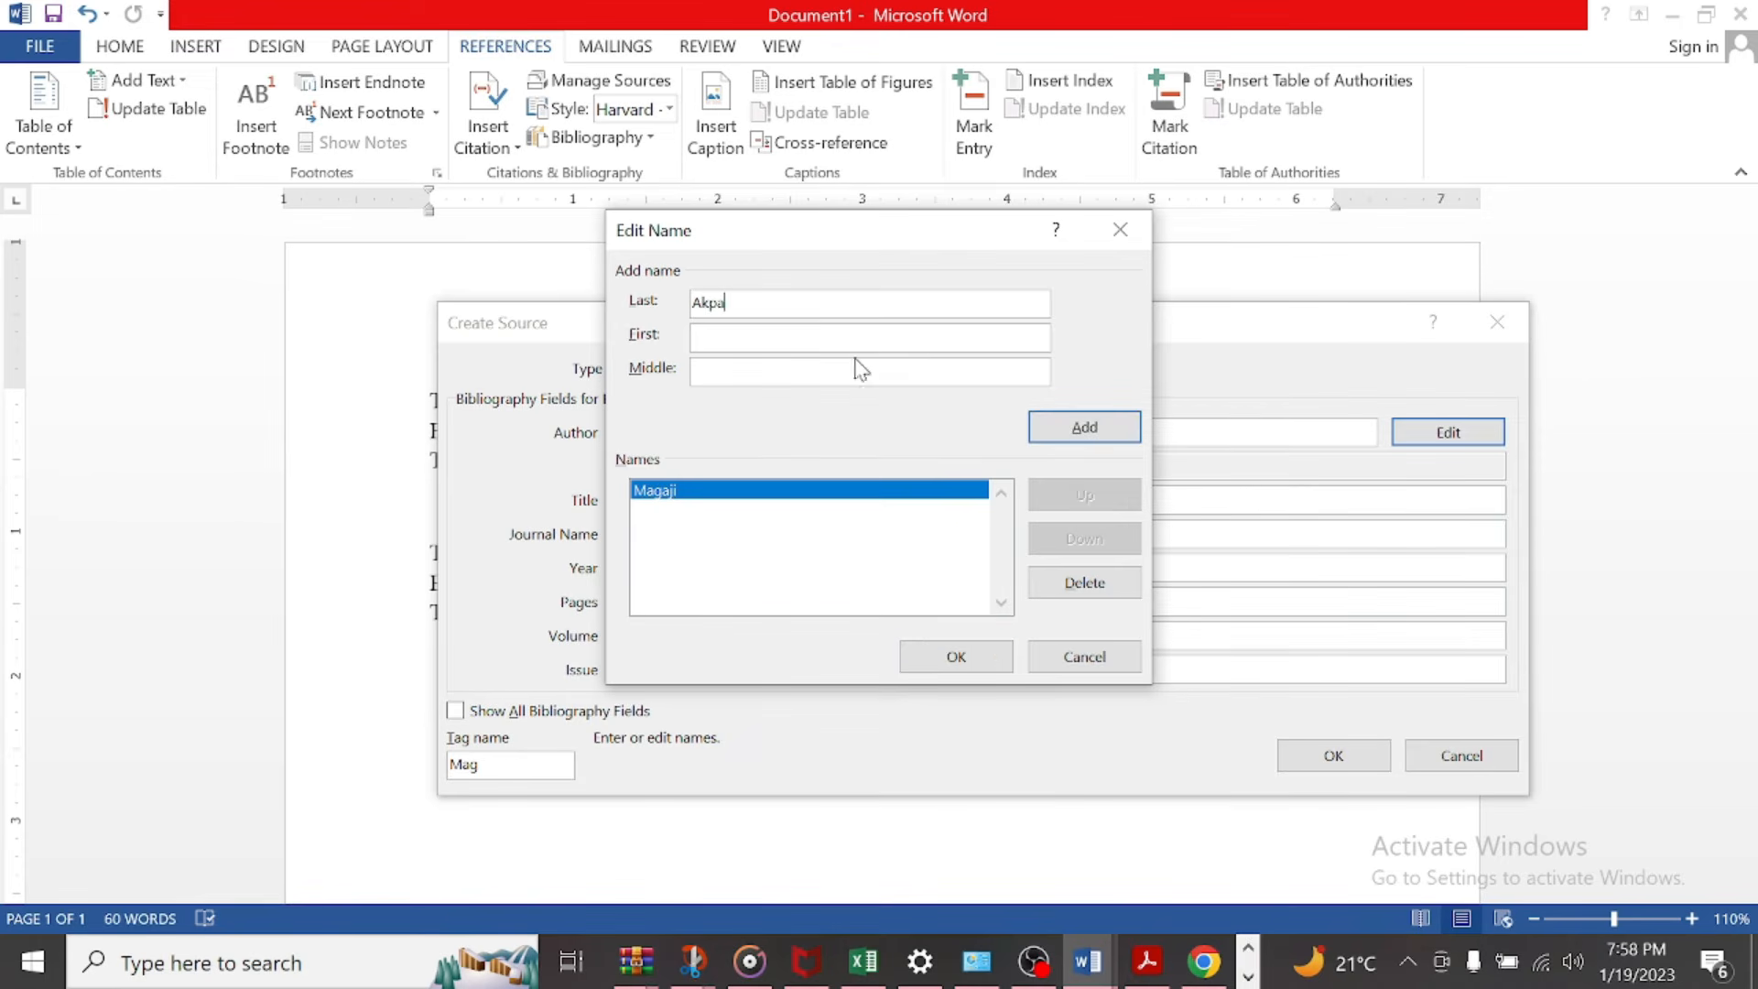
click(1082, 428)
Step: Add the third author's surname, copied from the PDF, and confirm the source's author list
key(alt+Tab)
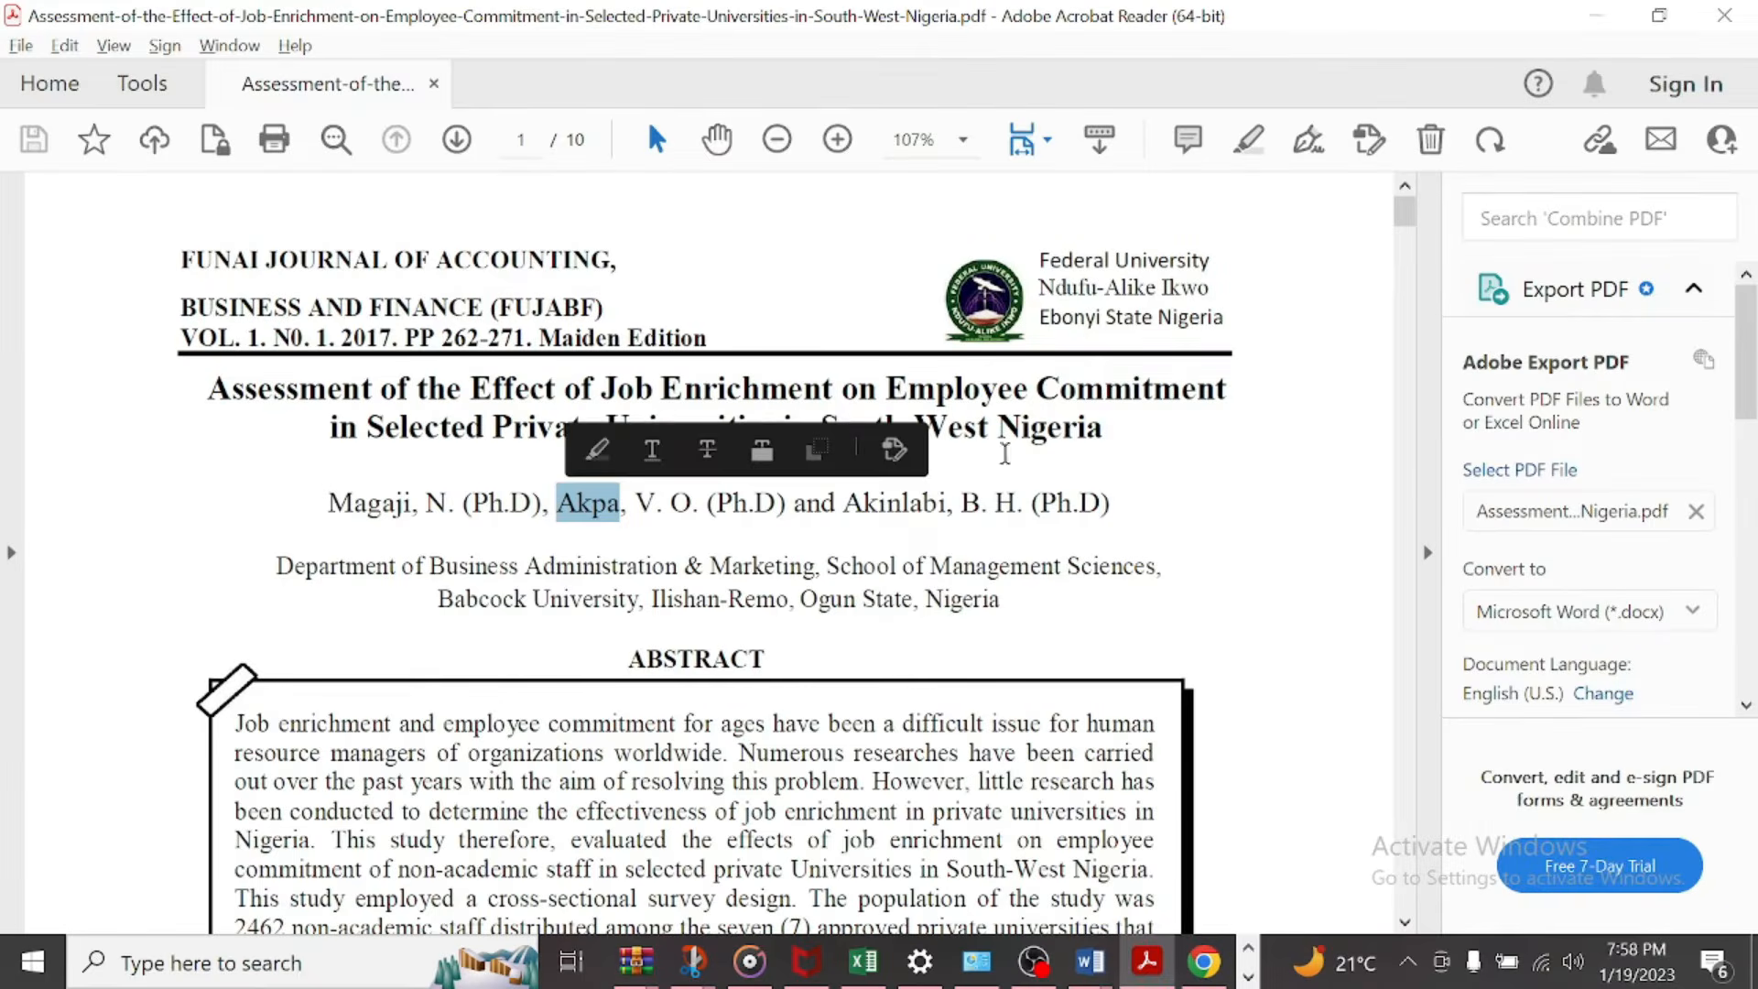
drag(947, 504, 844, 504)
key(ctrl+c)
key(alt+Tab)
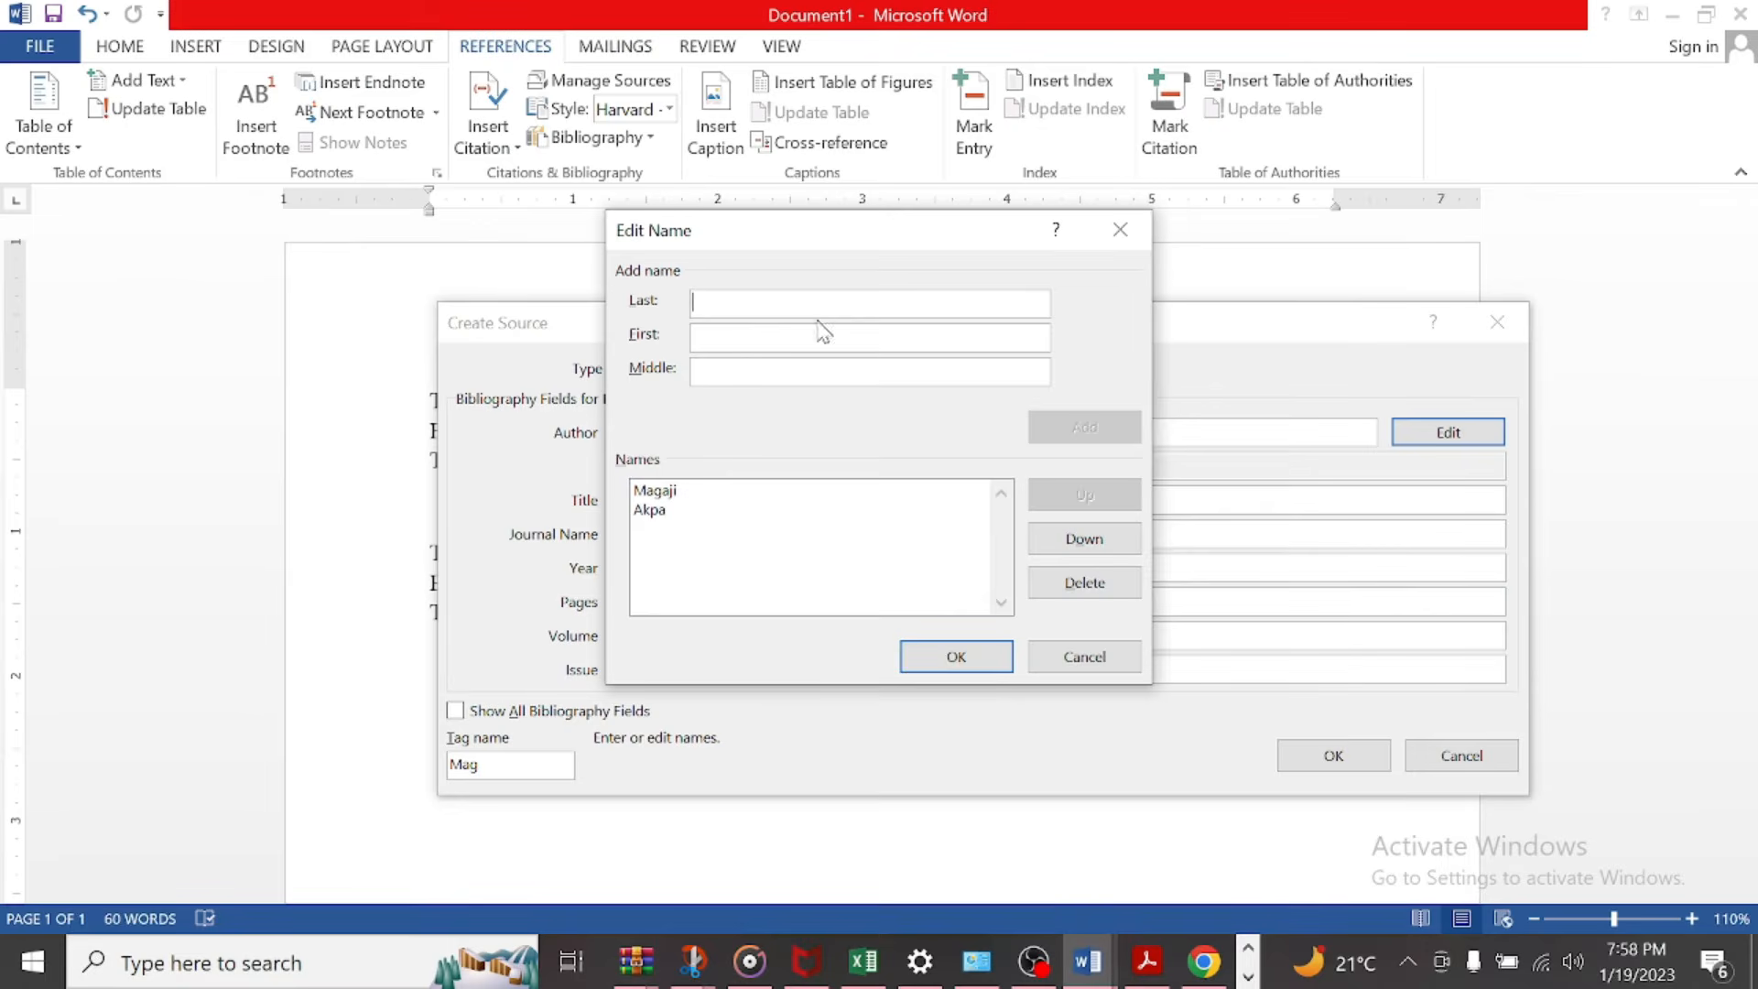
key(ctrl+v)
click(1058, 427)
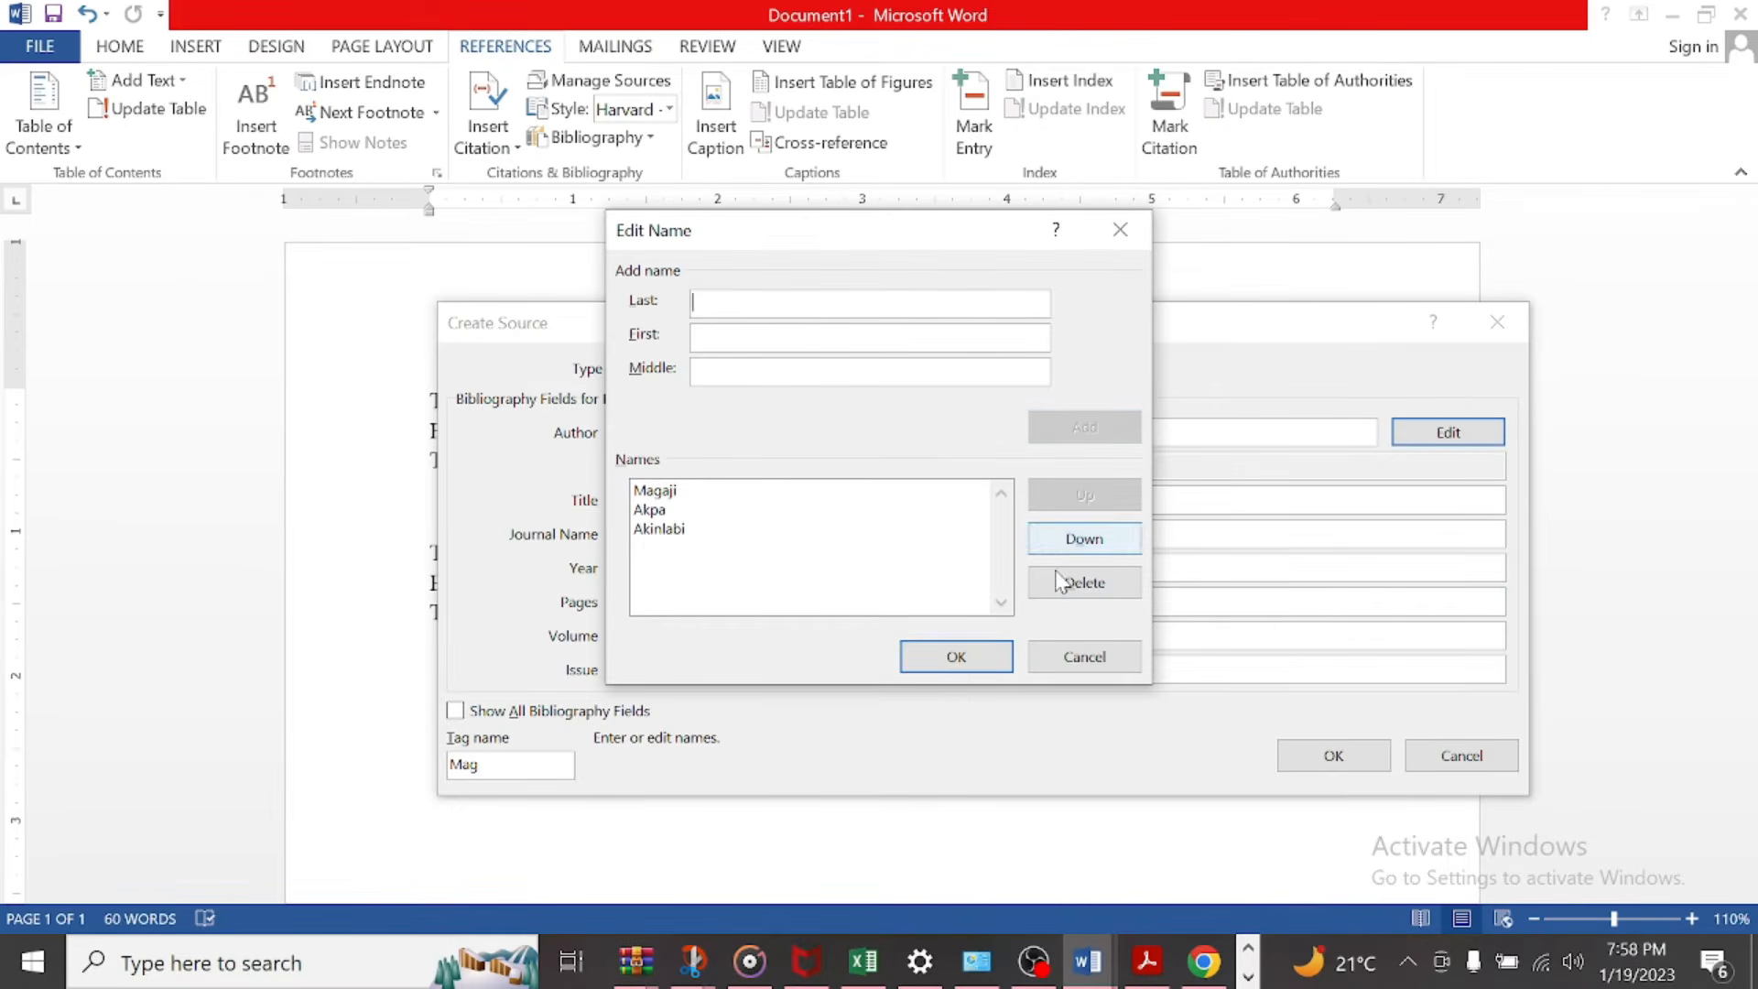
click(984, 667)
Step: Set the source's year to 2017 as given in the PDF's journal header
click(645, 569)
key(alt+Tab)
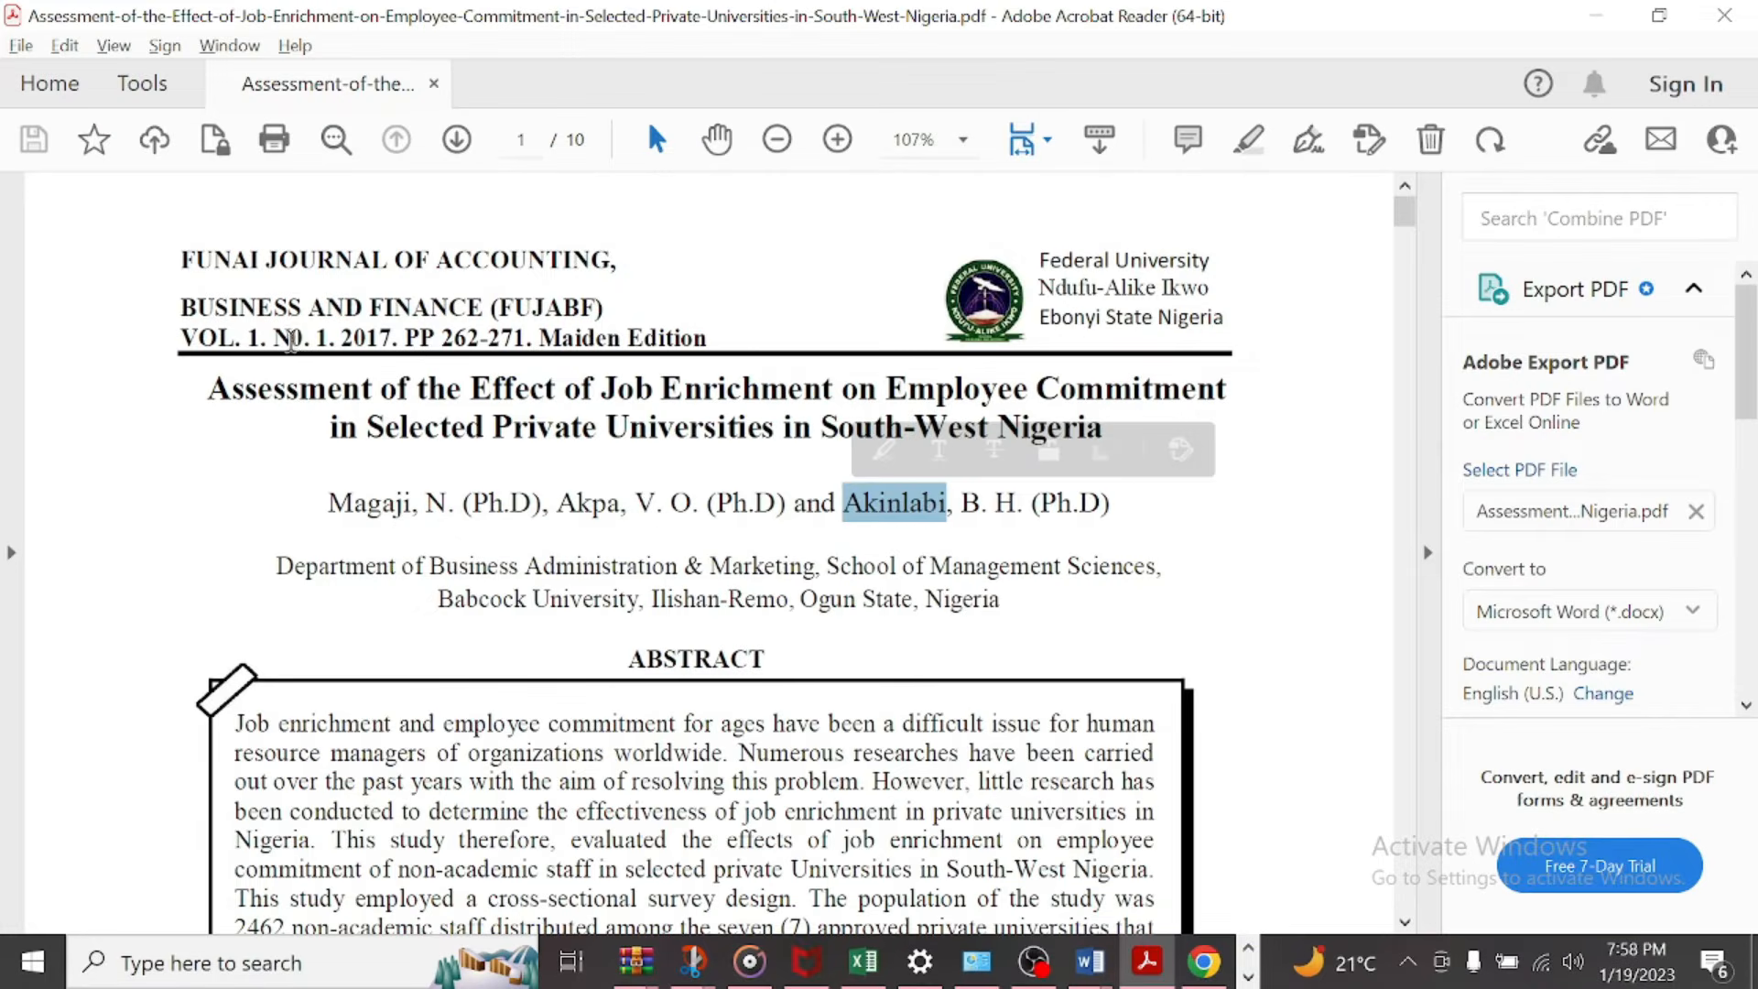
key(alt+Tab)
text(2017)
Step: Set the source's pages, volume and issue each to 1, and confirm the source to insert its citation
key(alt+Tab)
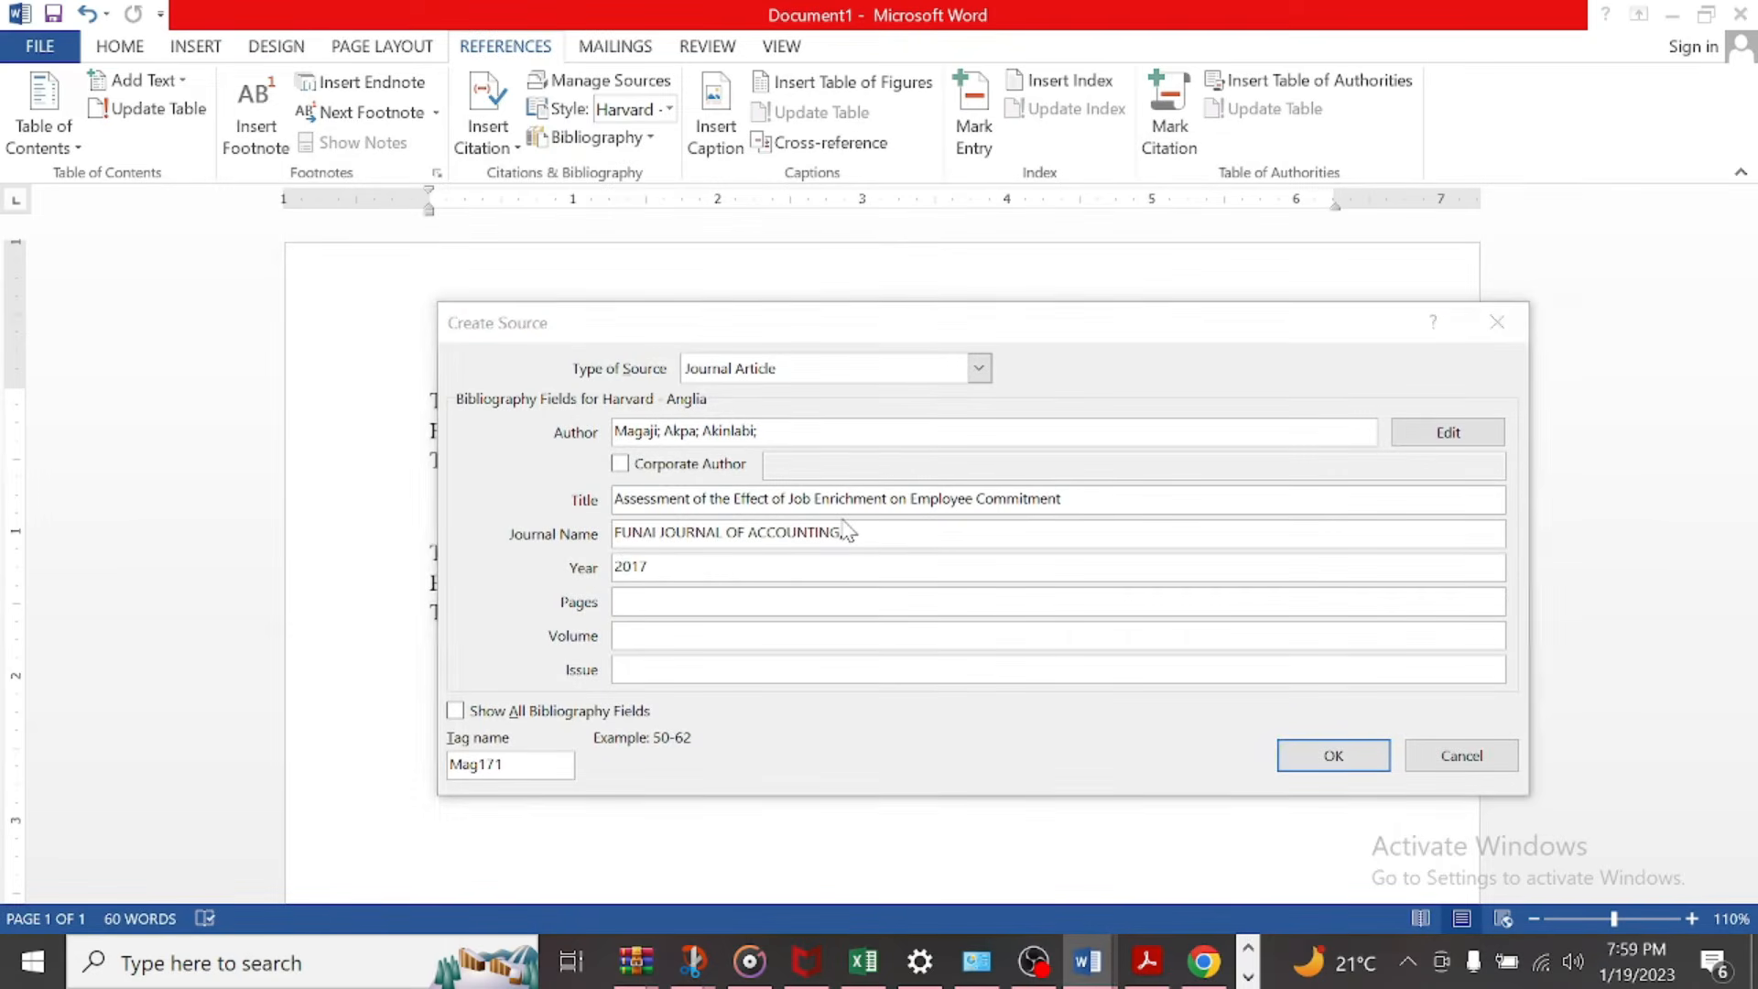
key(alt+Tab)
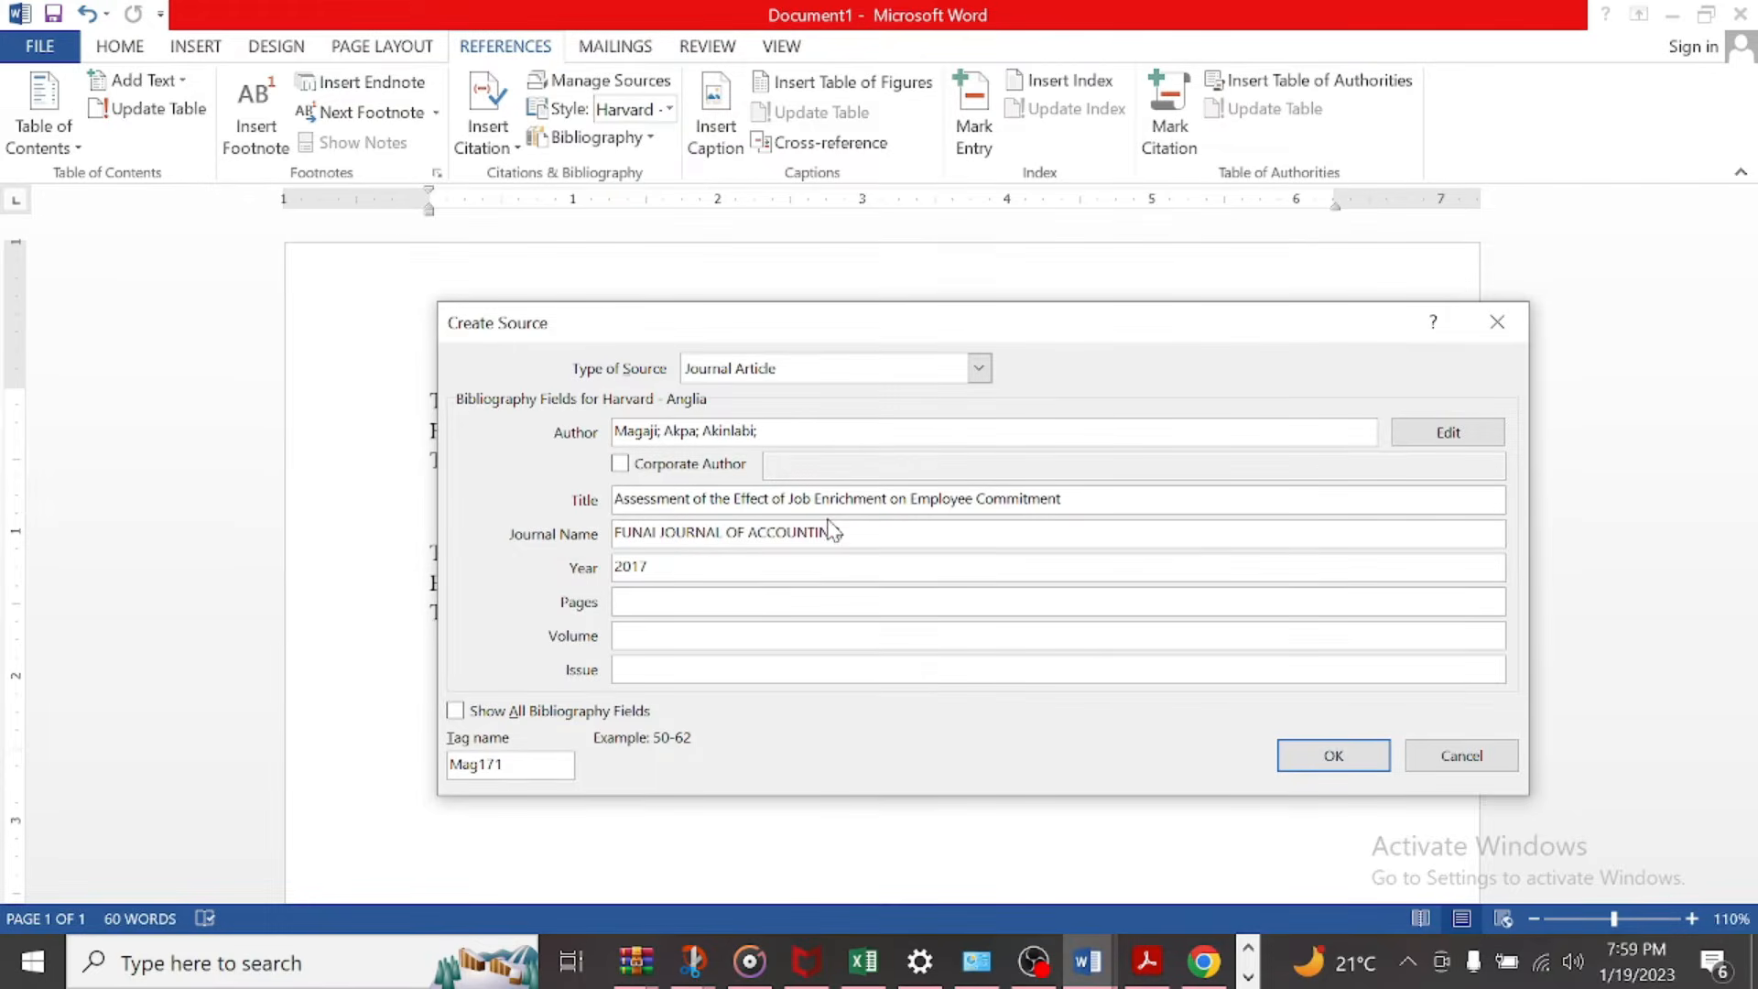
key(alt+Tab)
key(alt+Tab)
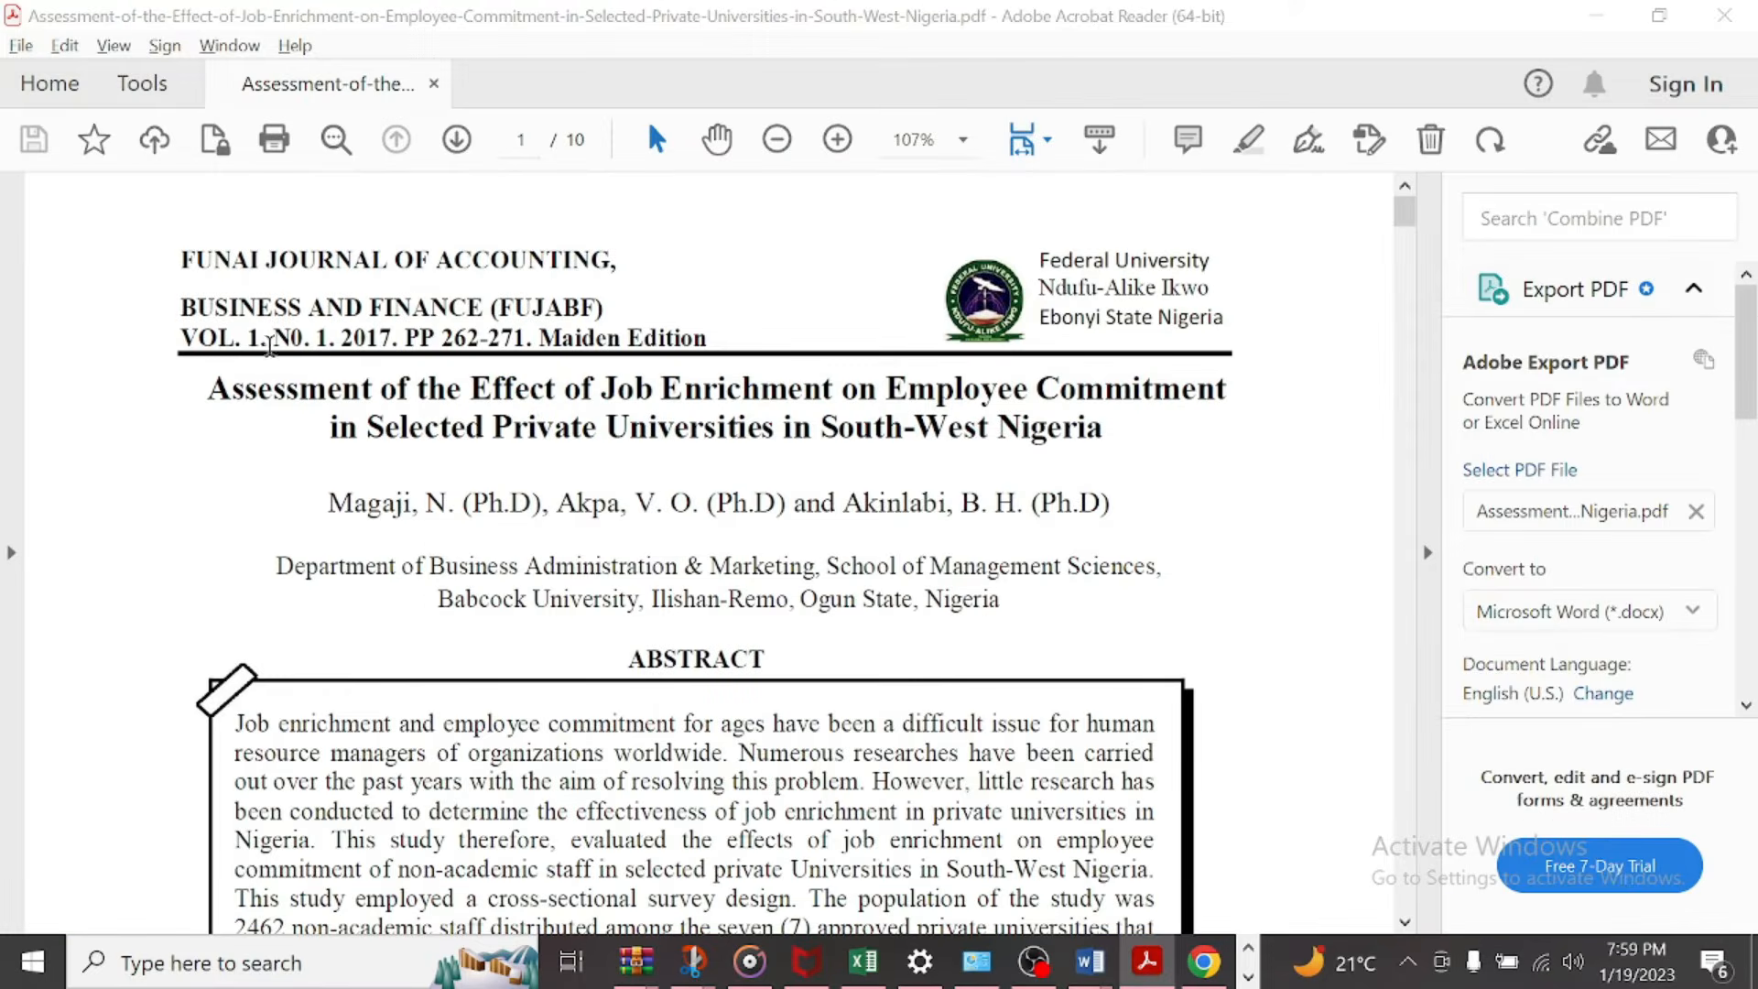
click(672, 631)
text(1)
key(alt+Tab)
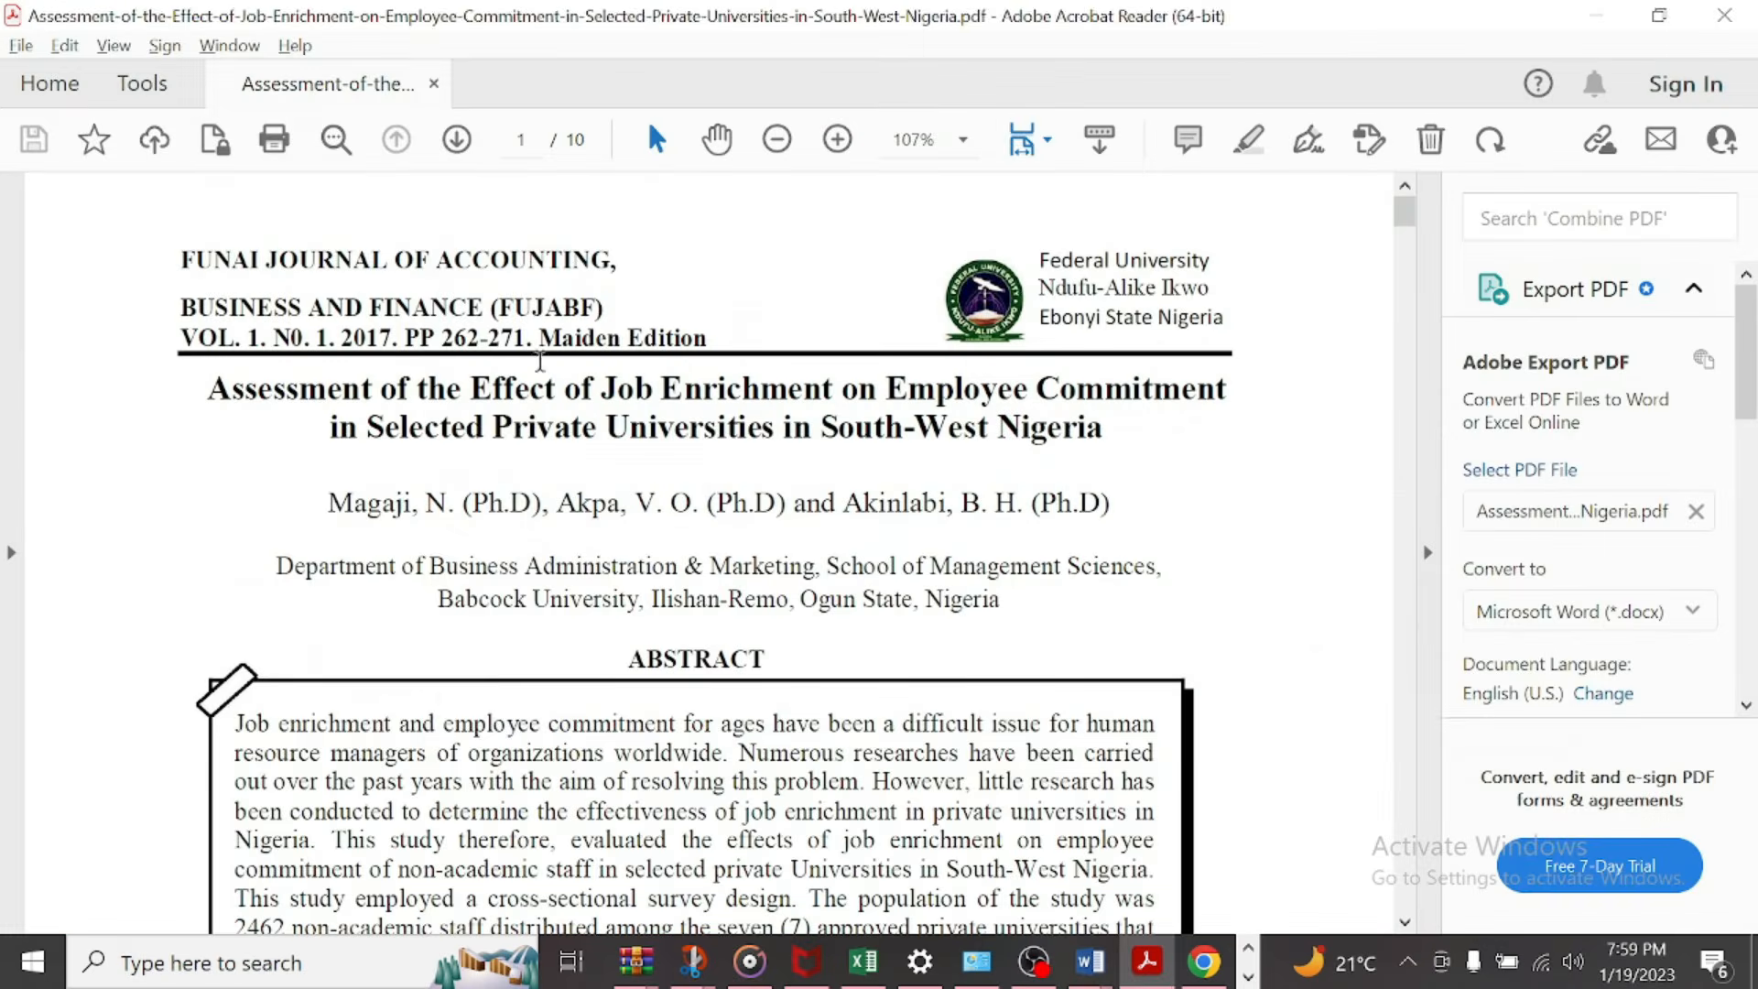
key(alt+Tab)
text(1)
click(692, 674)
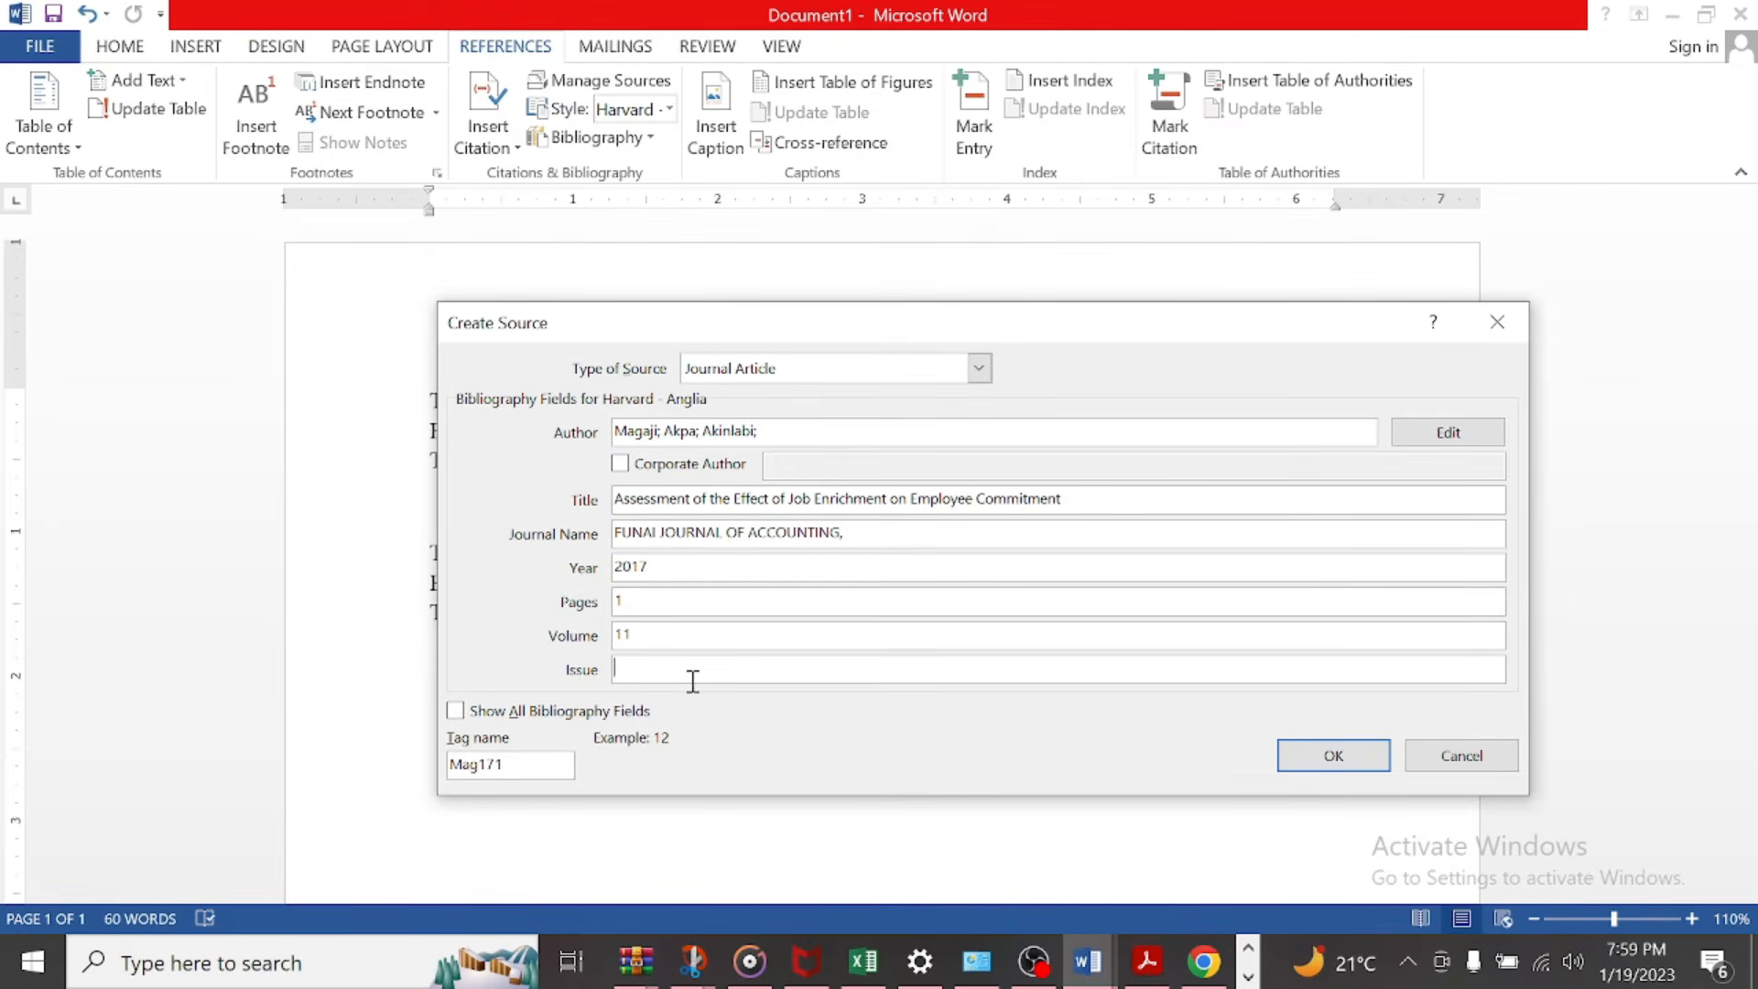
text(1)
click(684, 632)
key(BackSpace)
click(1304, 765)
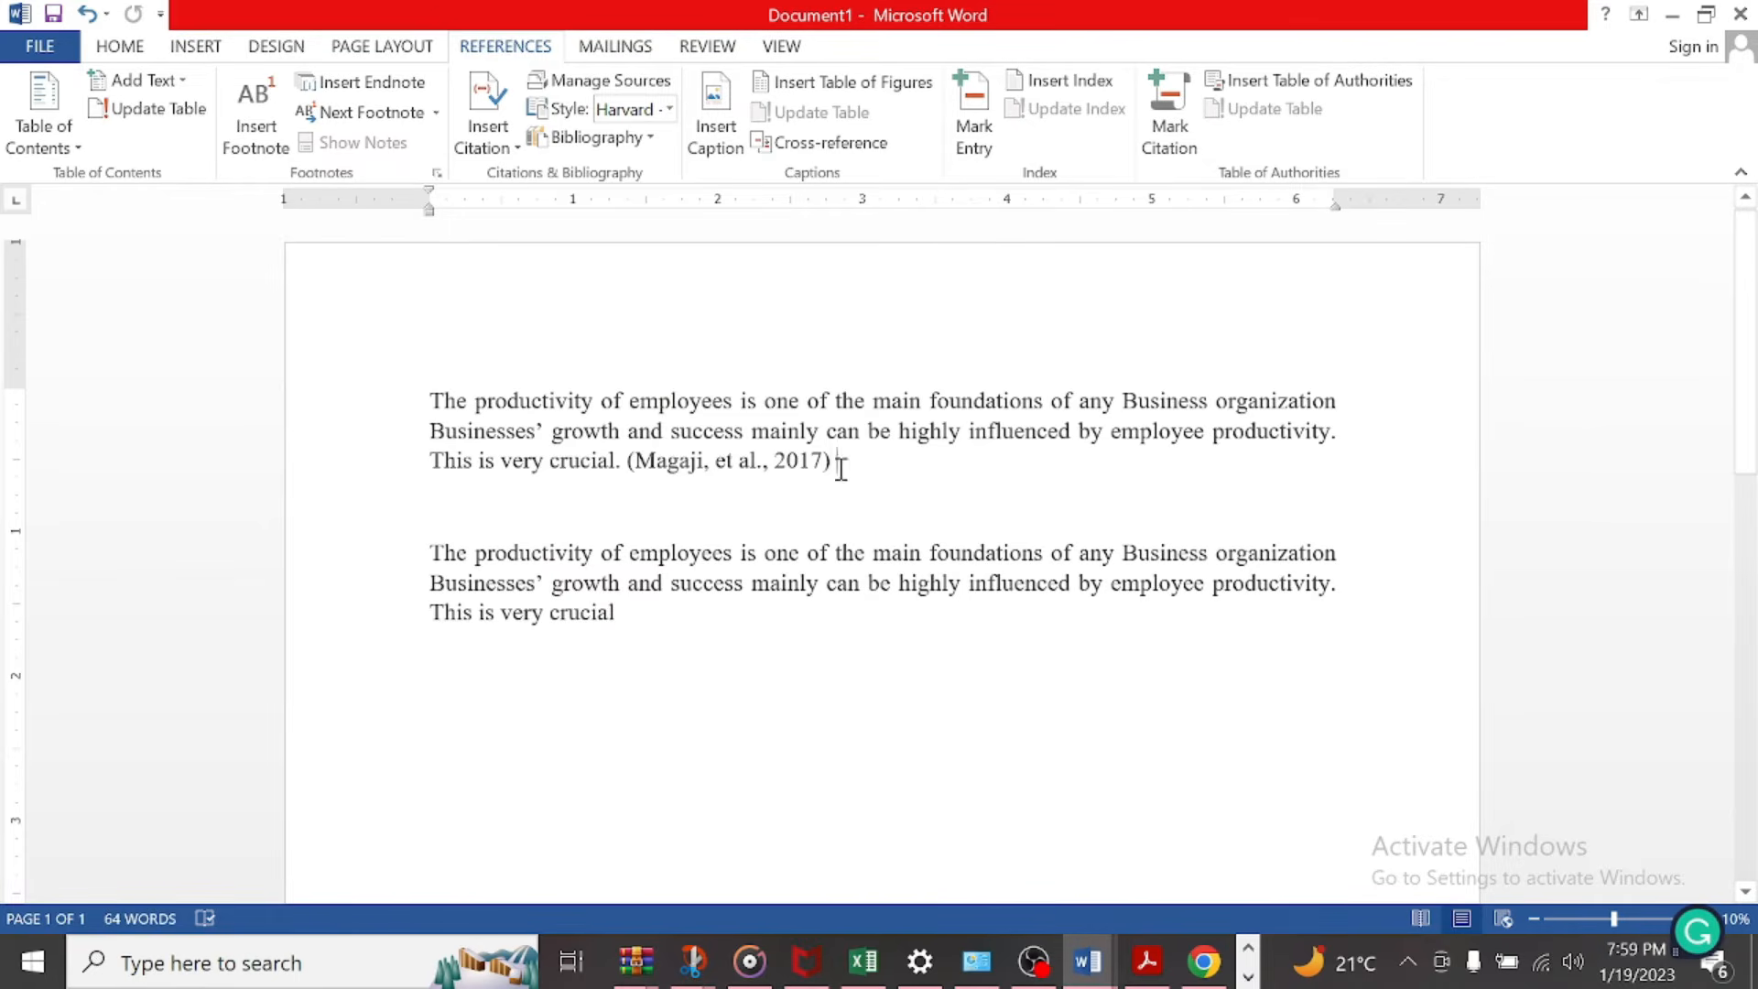
Step: Make the in-text citation after the first paragraph bold
click(824, 463)
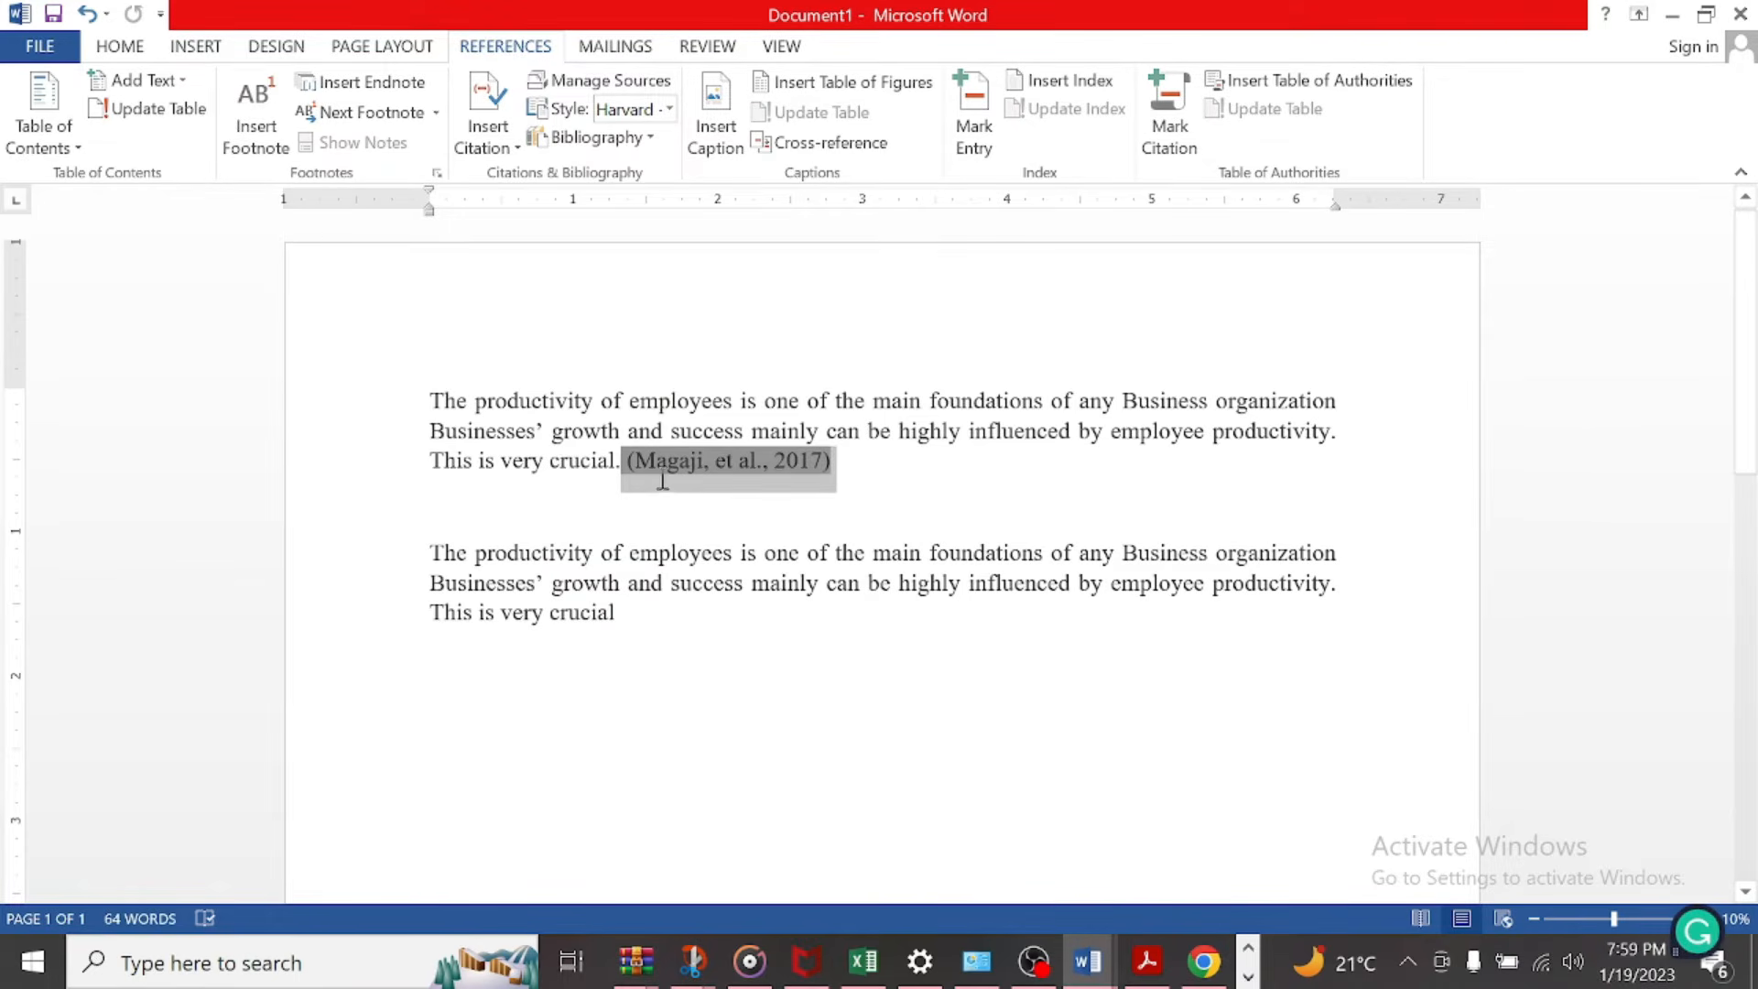
click(120, 46)
click(217, 132)
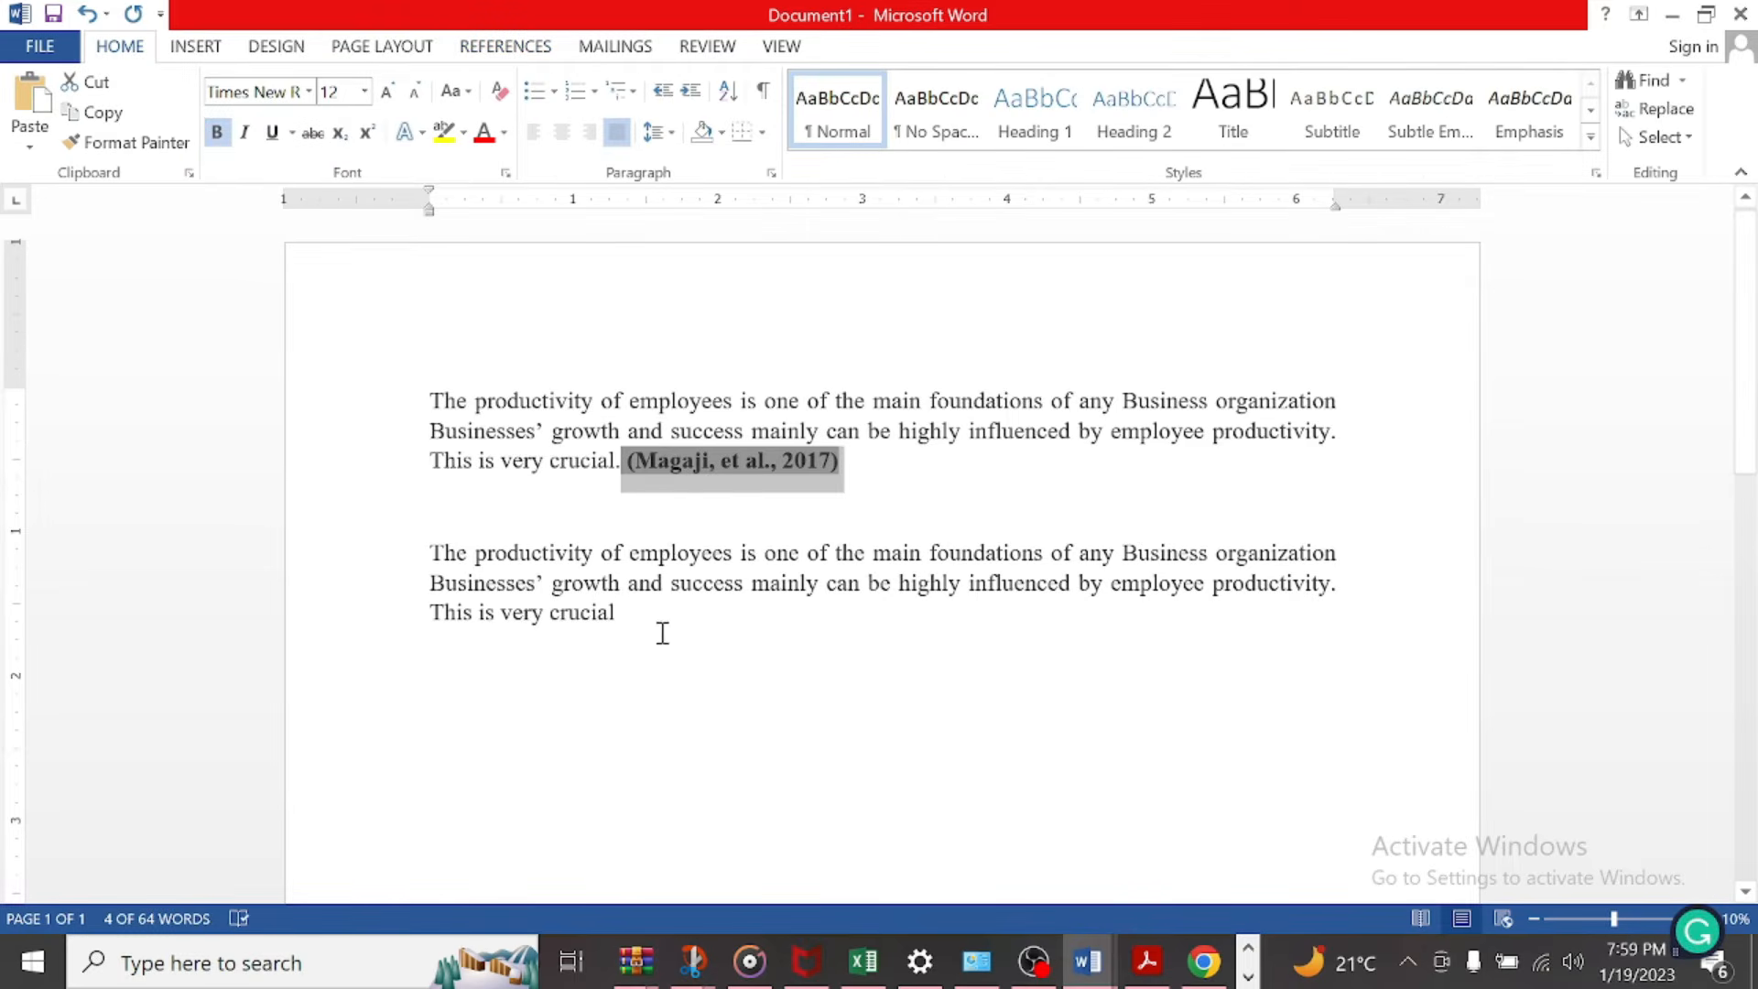
Step: Insert a bibliography with the References heading on the empty line below the second paragraph and check it against the citation
click(498, 811)
key(ctrl+j)
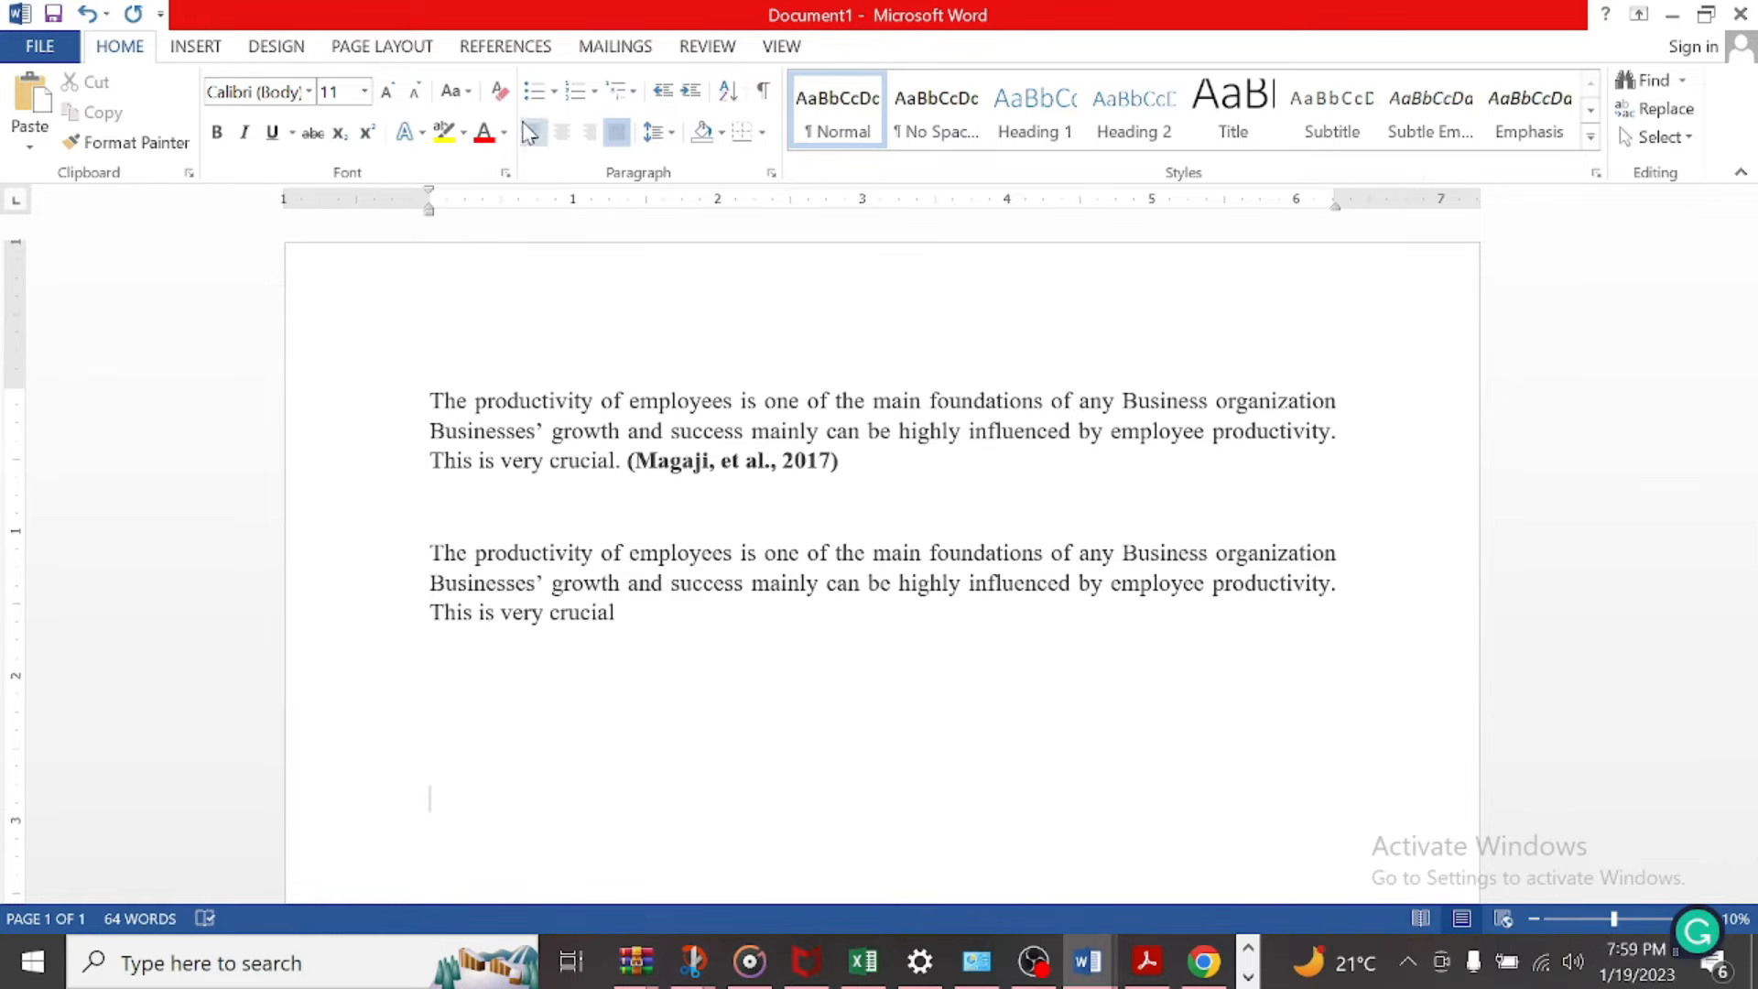
click(505, 48)
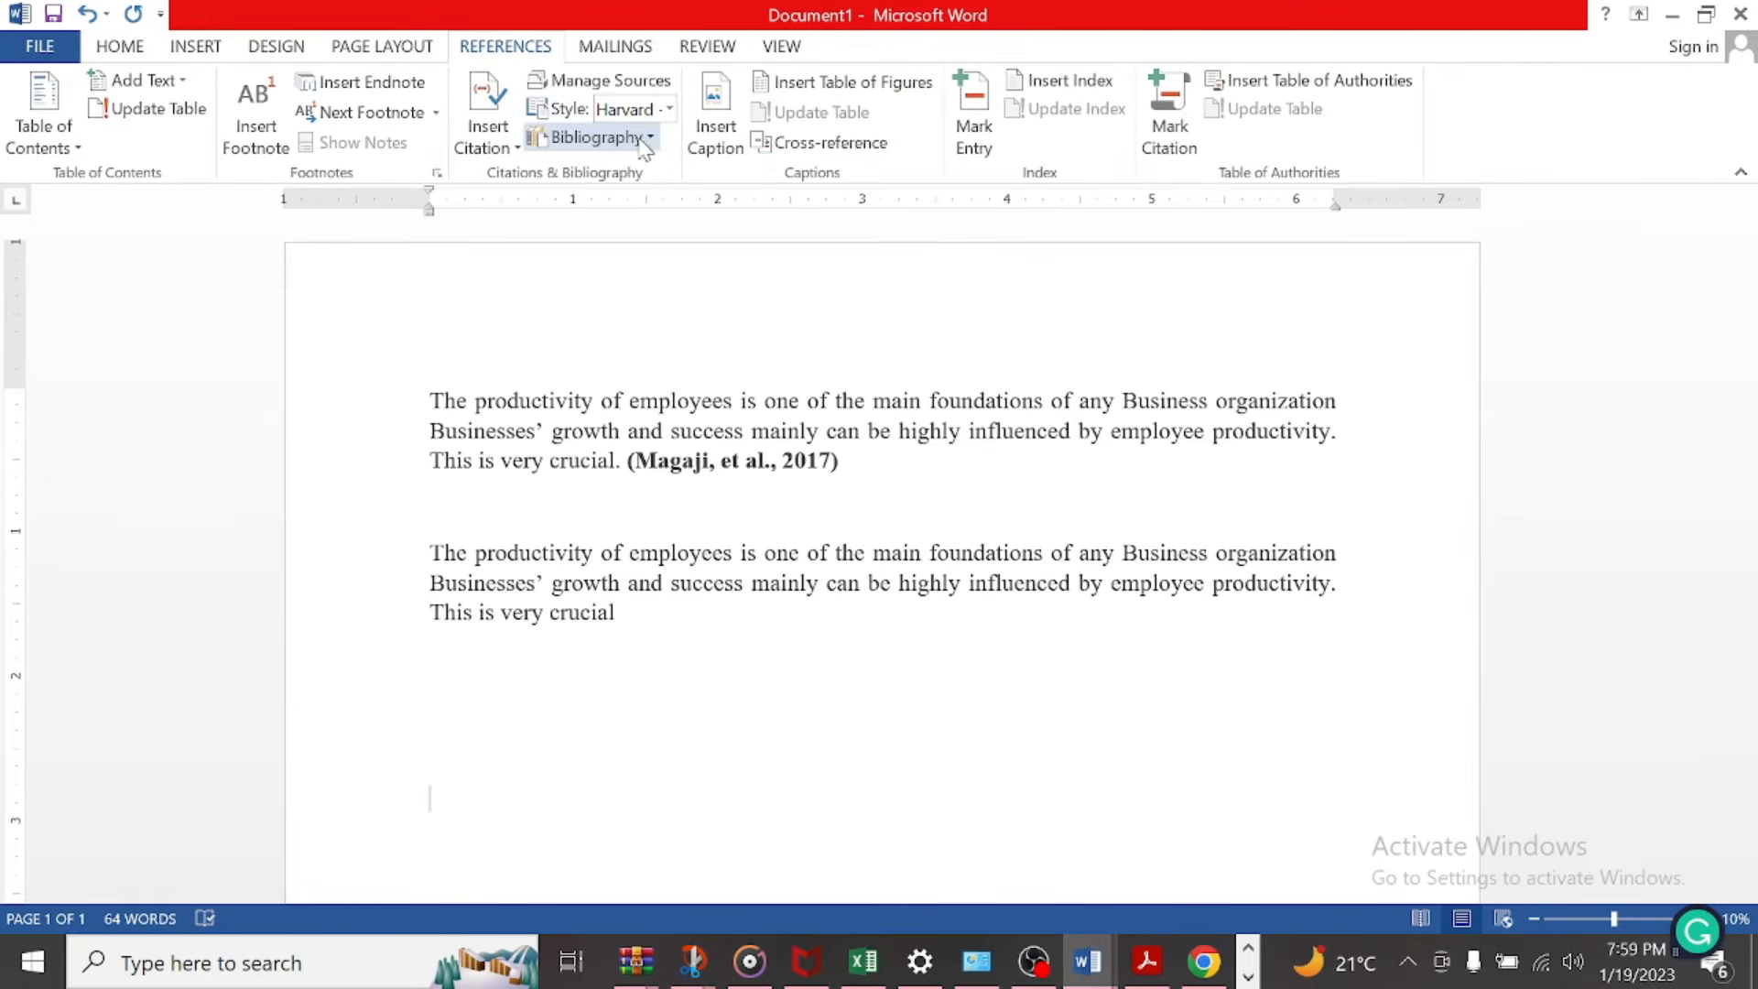
click(641, 138)
click(665, 447)
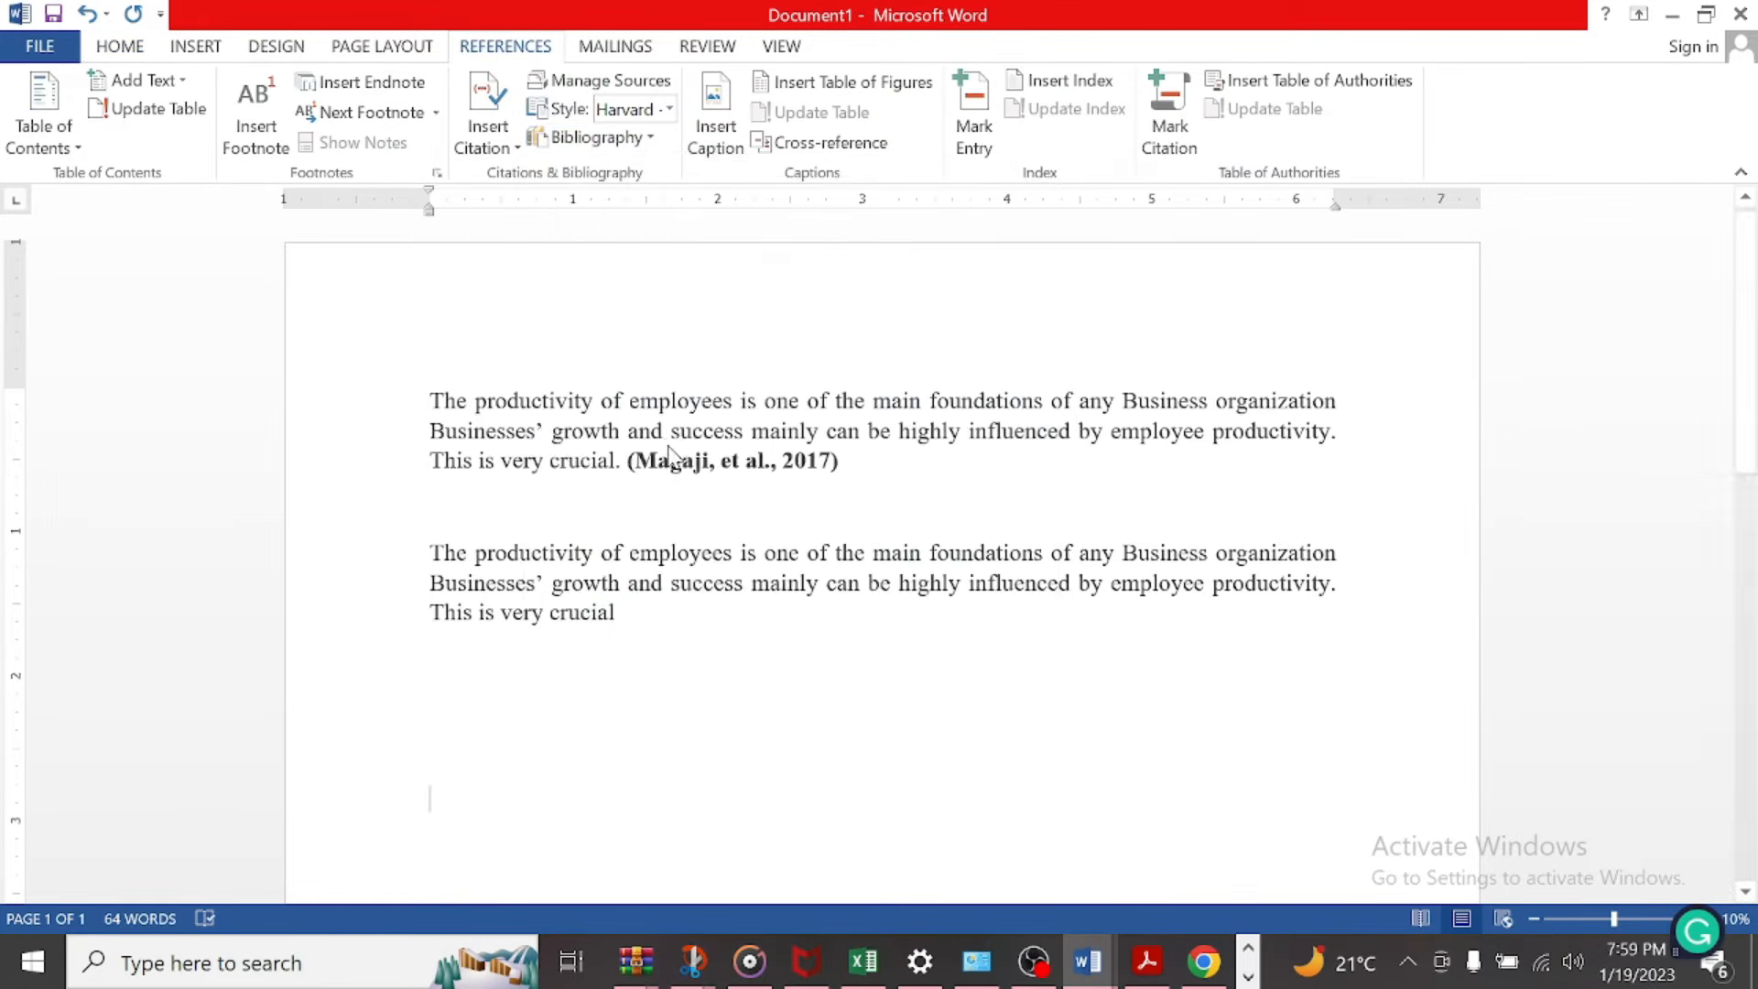
scroll(777, 487, up, 3)
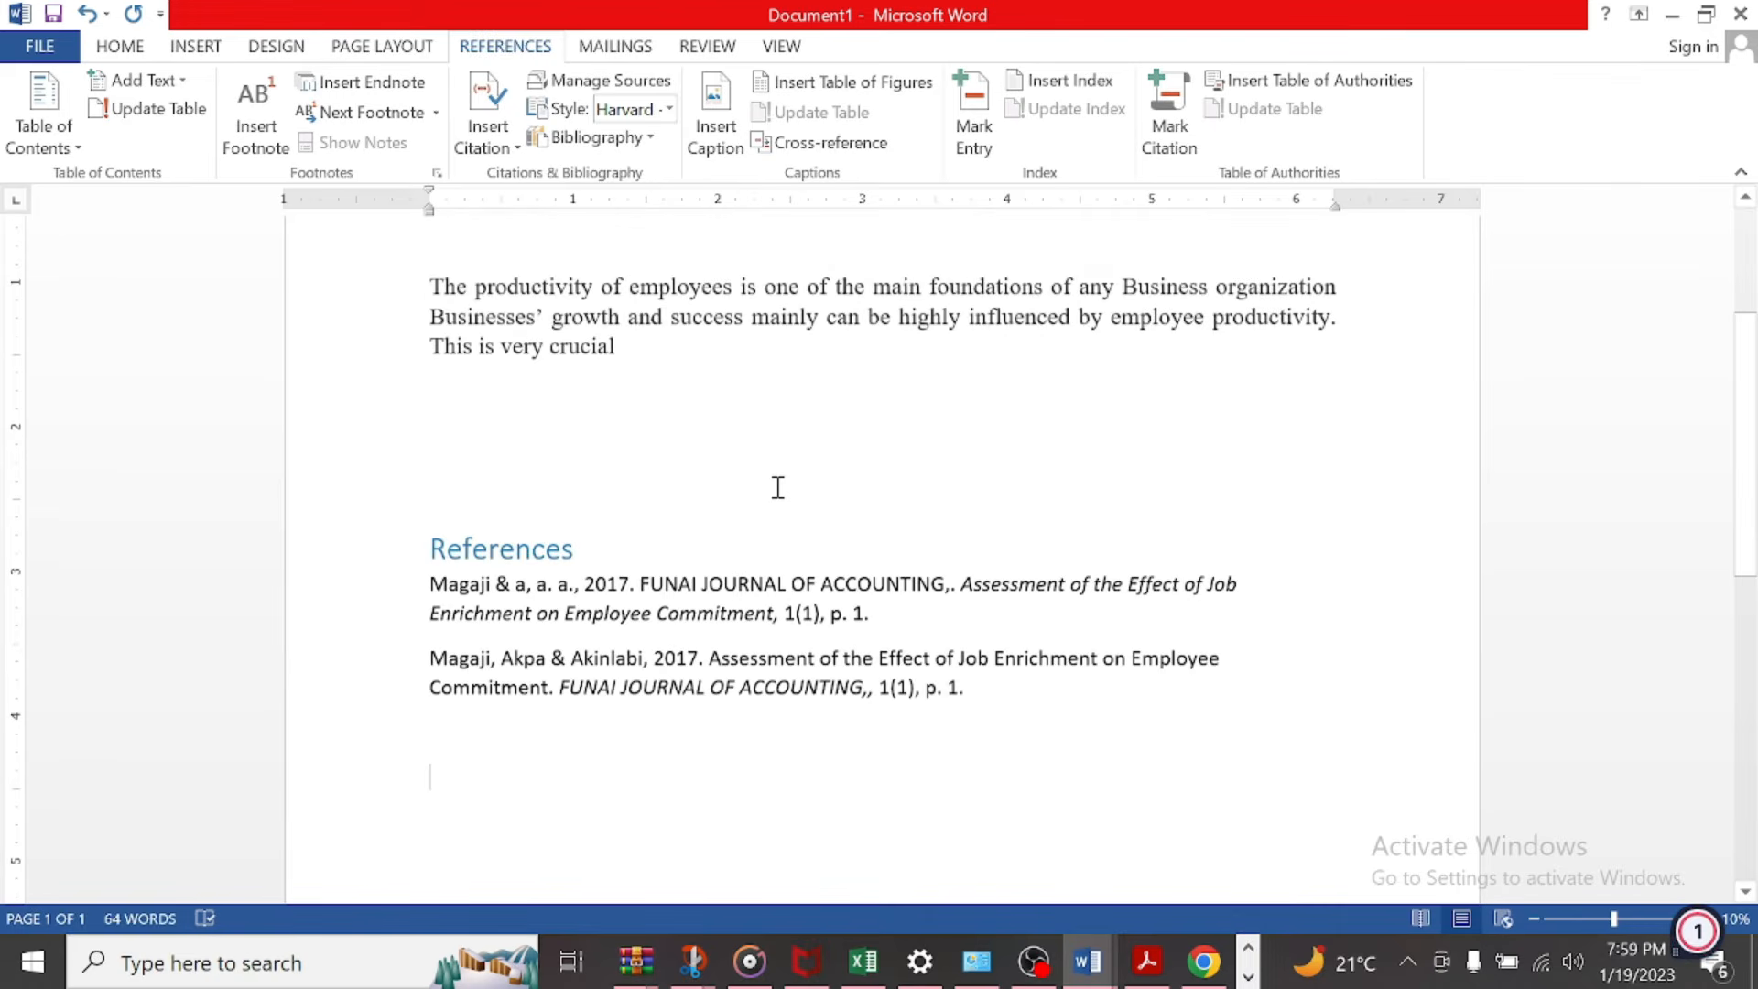
scroll(777, 487, up, 4)
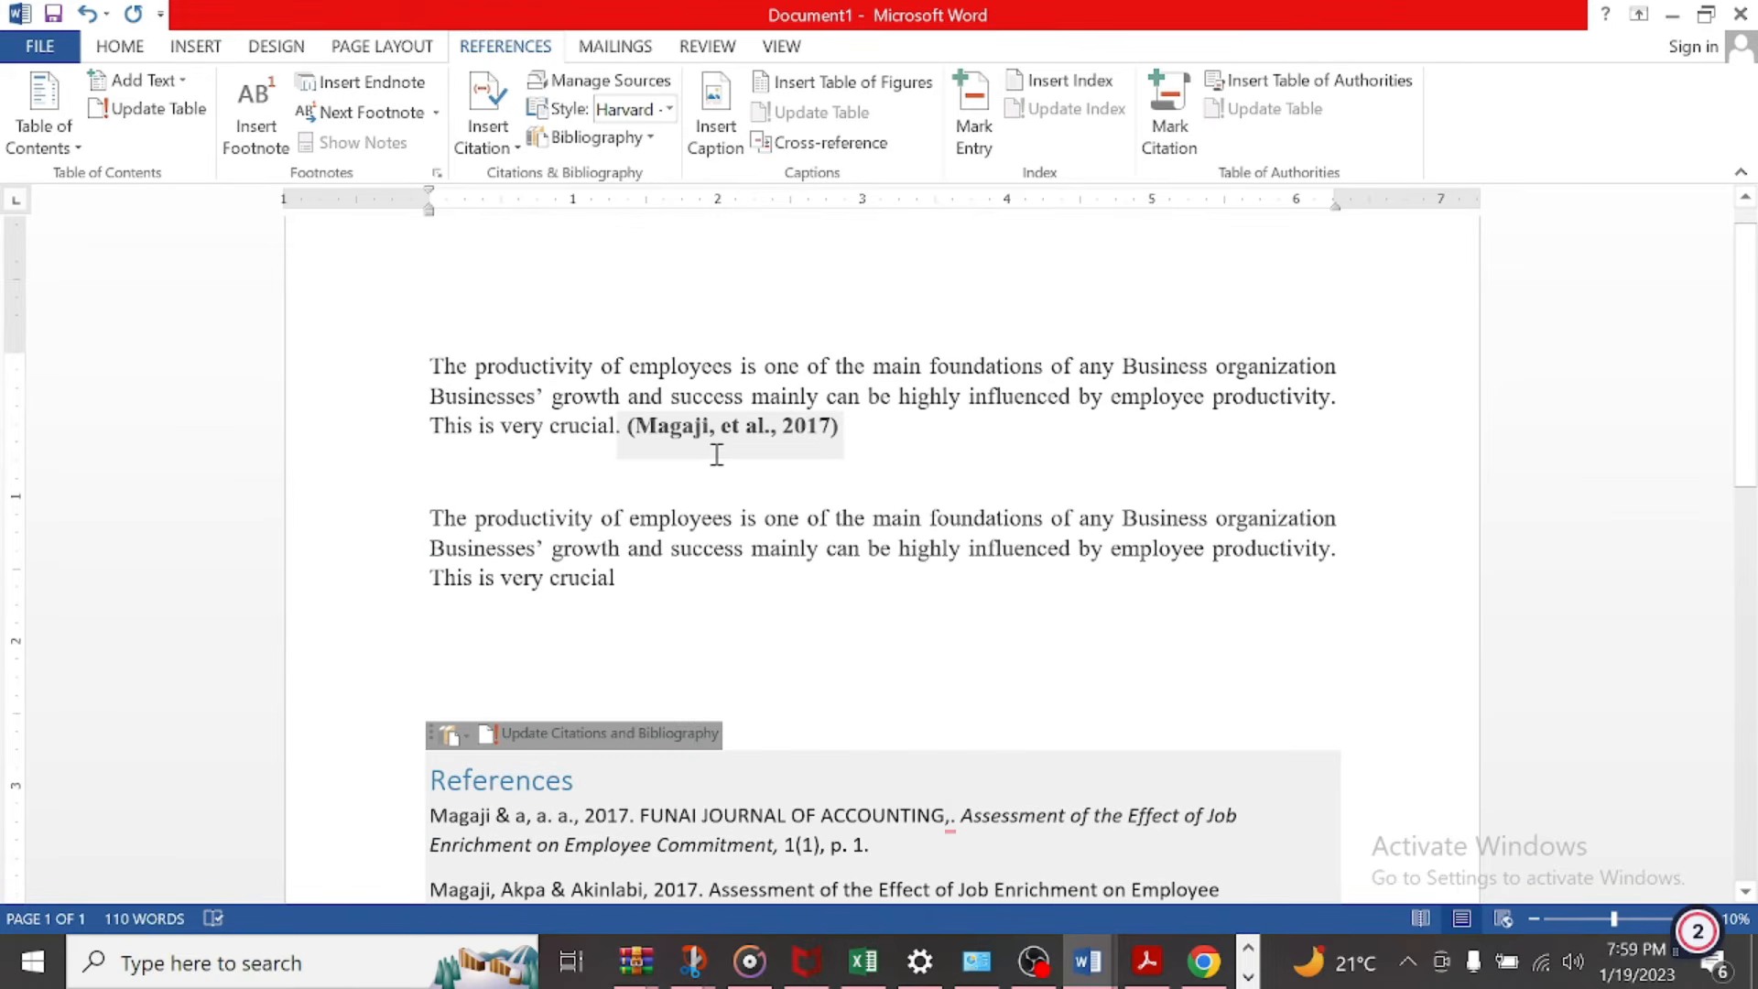
click(717, 455)
scroll(881, 719, down, 3)
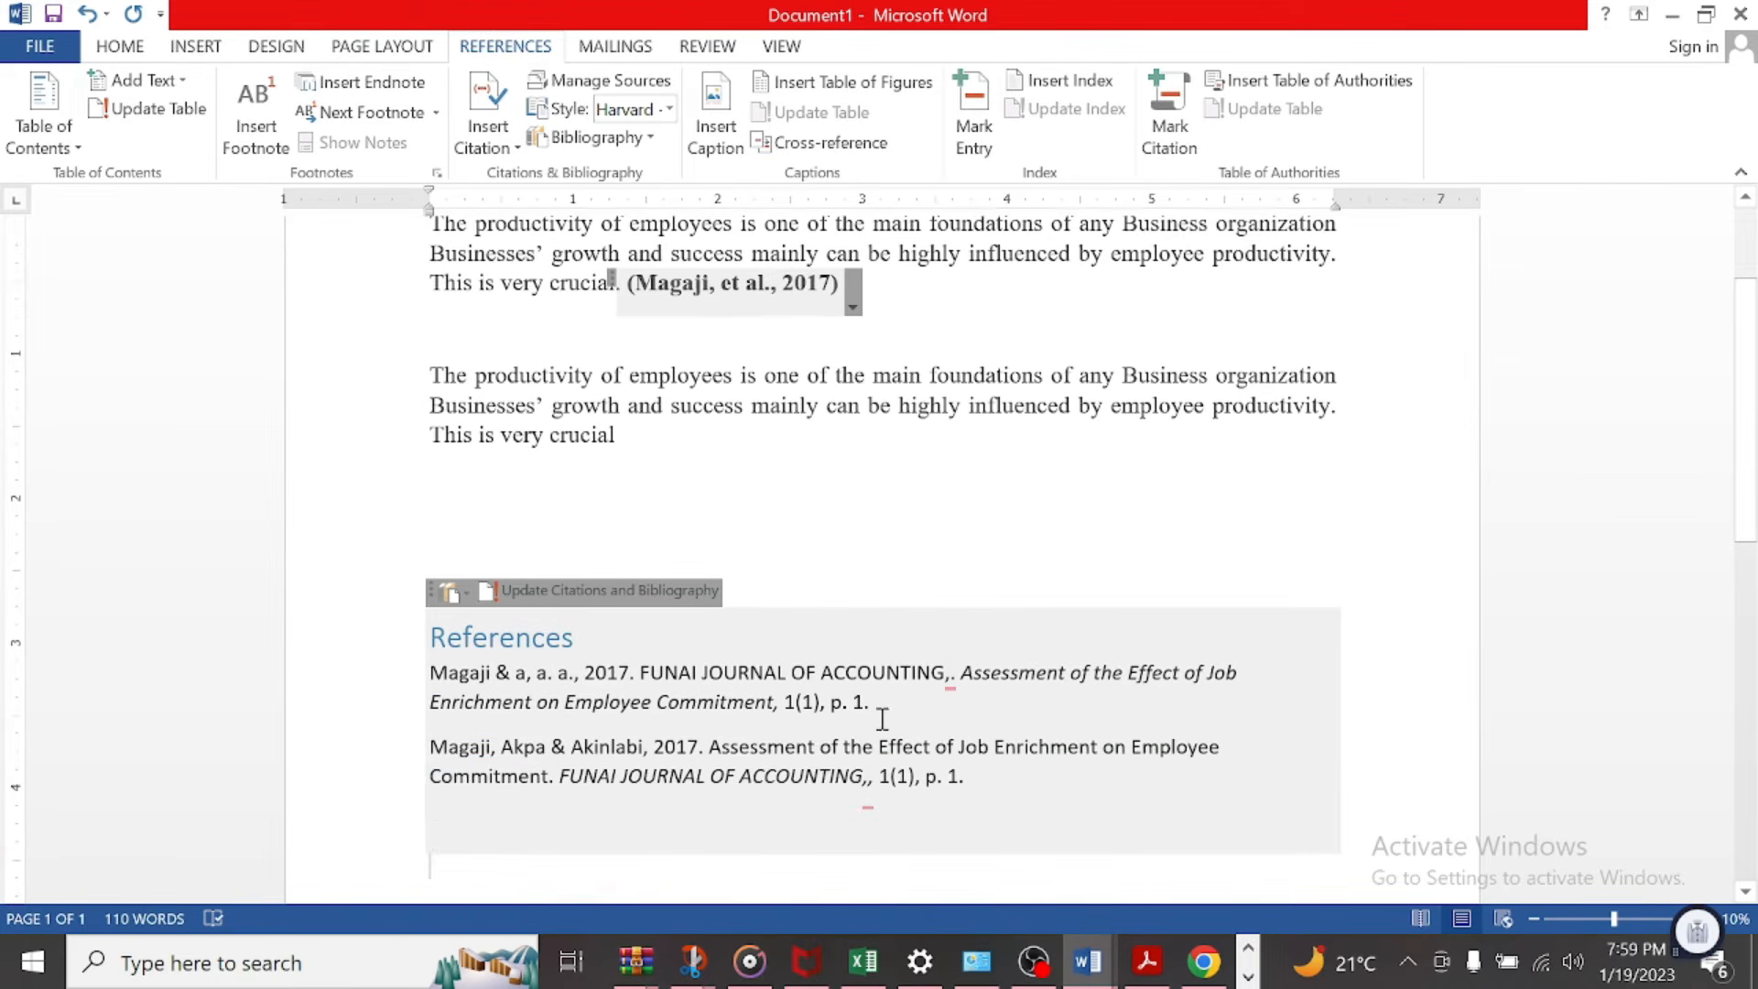
scroll(915, 639, up, 1)
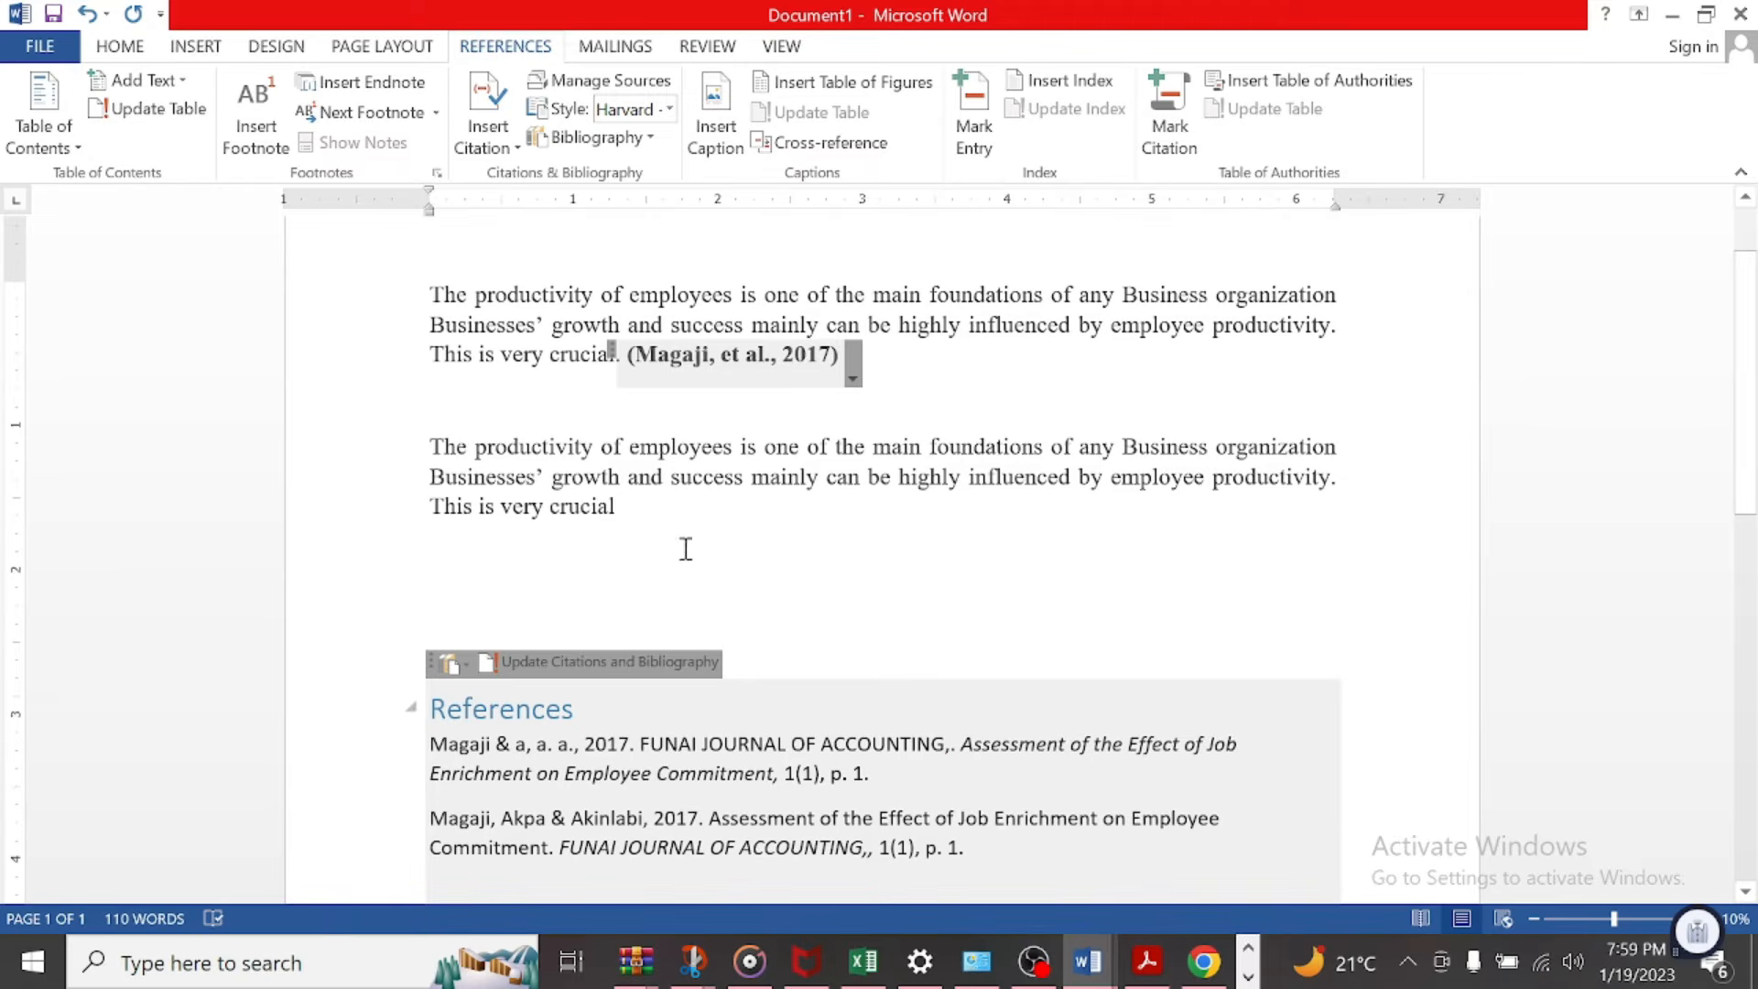
Step: Start a new journal article source for a citation at the end of the second paragraph, with youtube as author
click(631, 510)
click(512, 157)
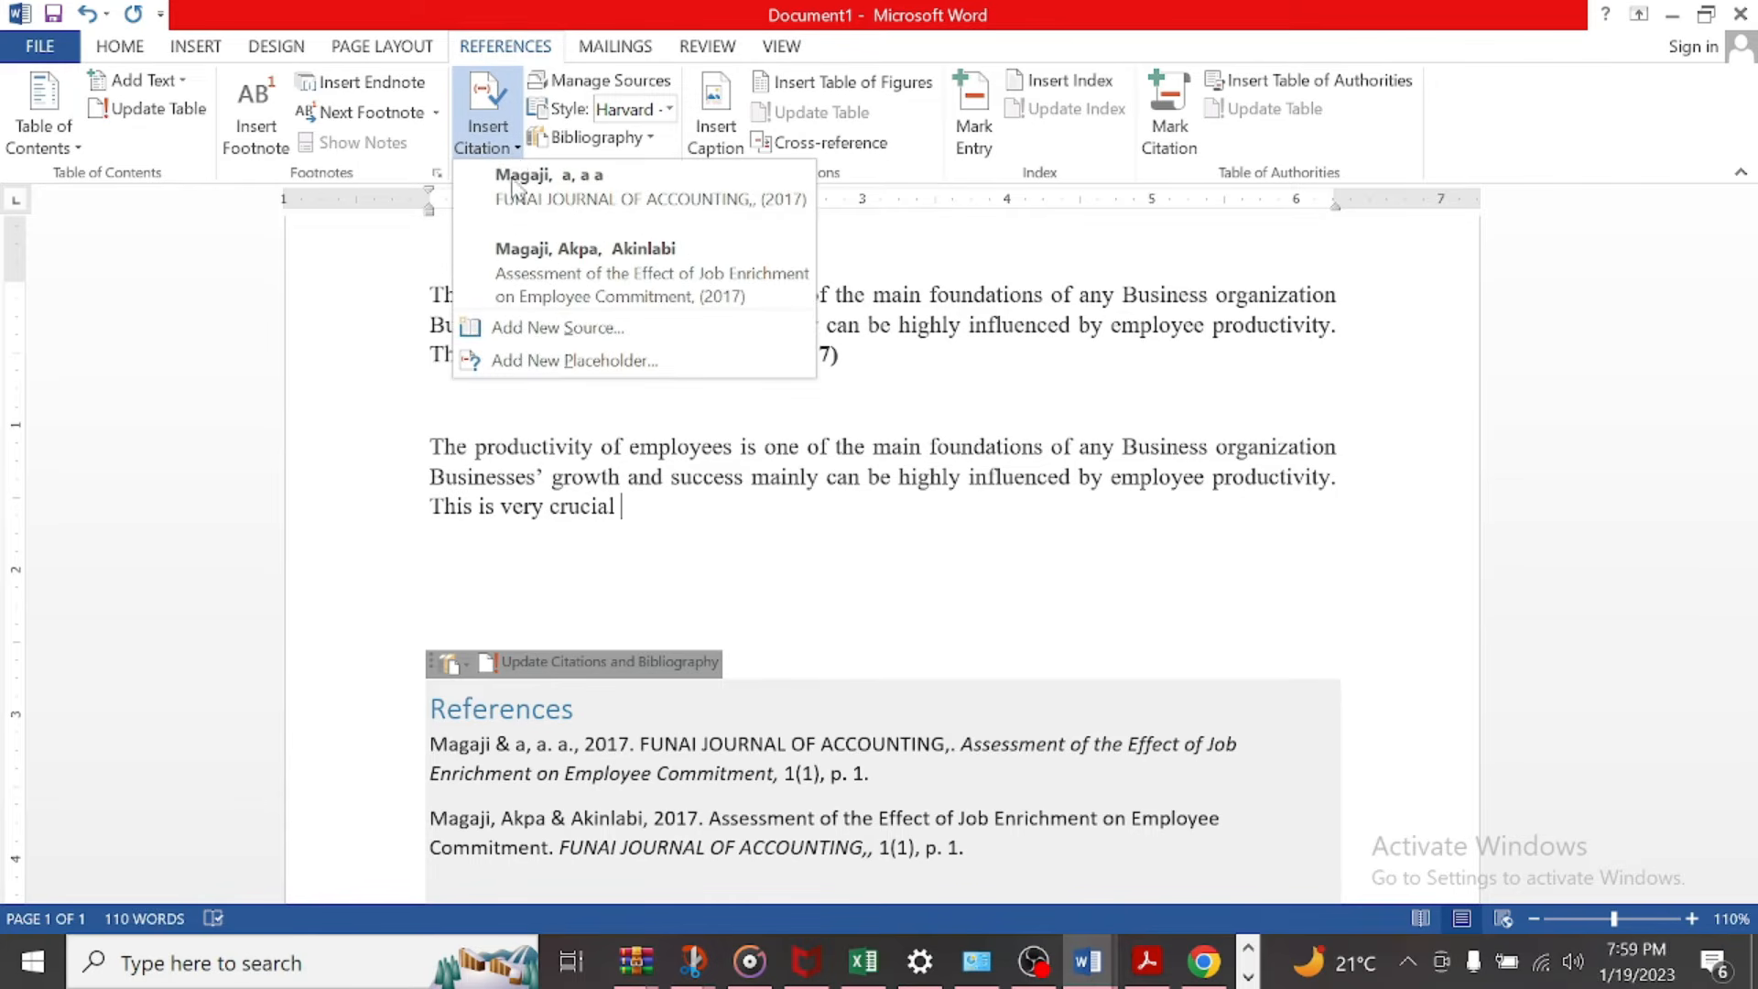
click(561, 331)
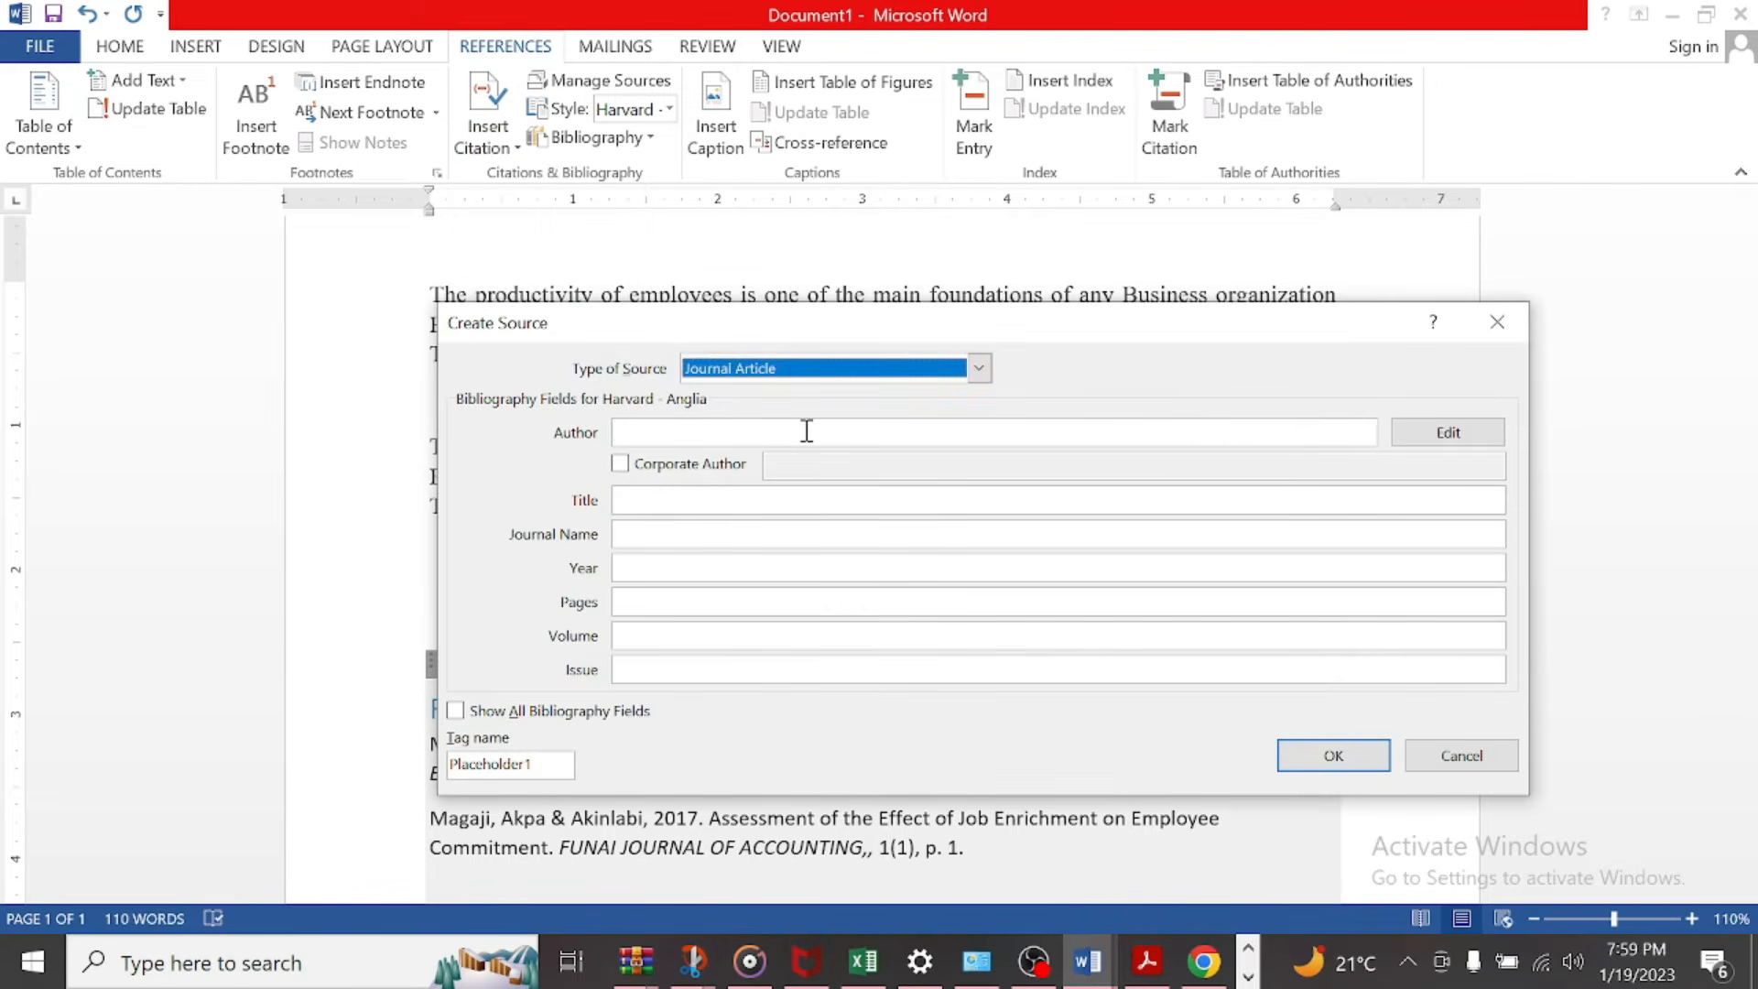
click(809, 430)
text(youtube)
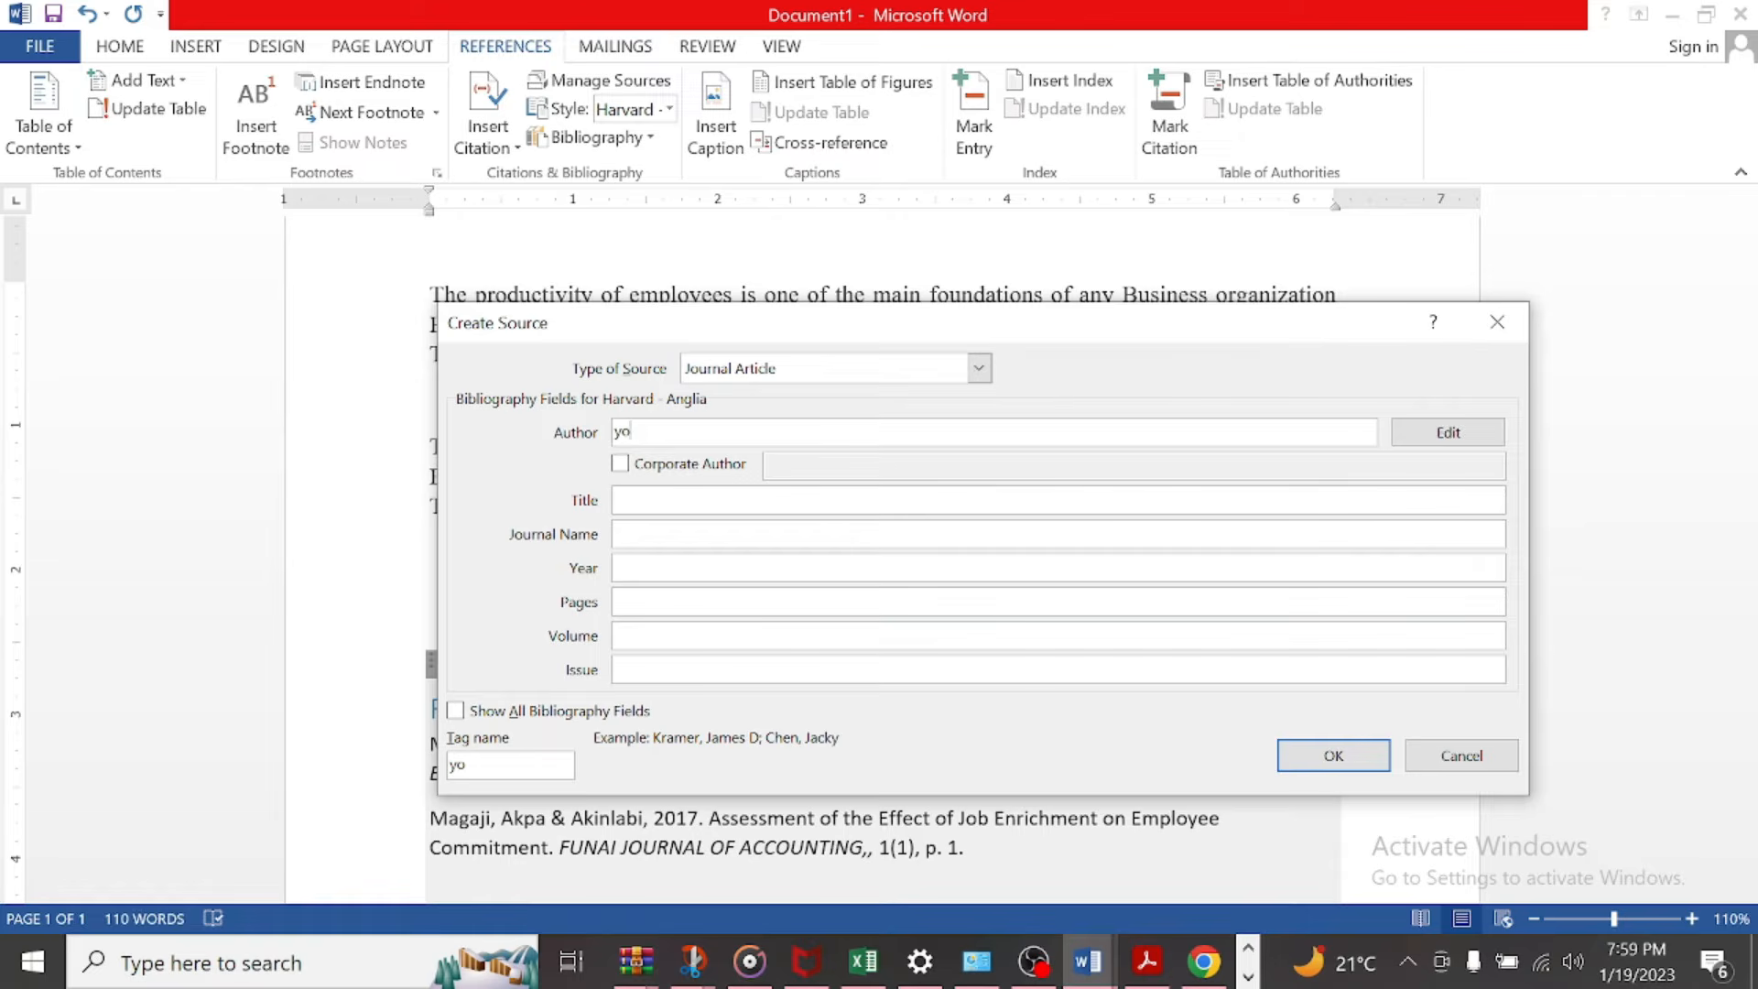
click(746, 370)
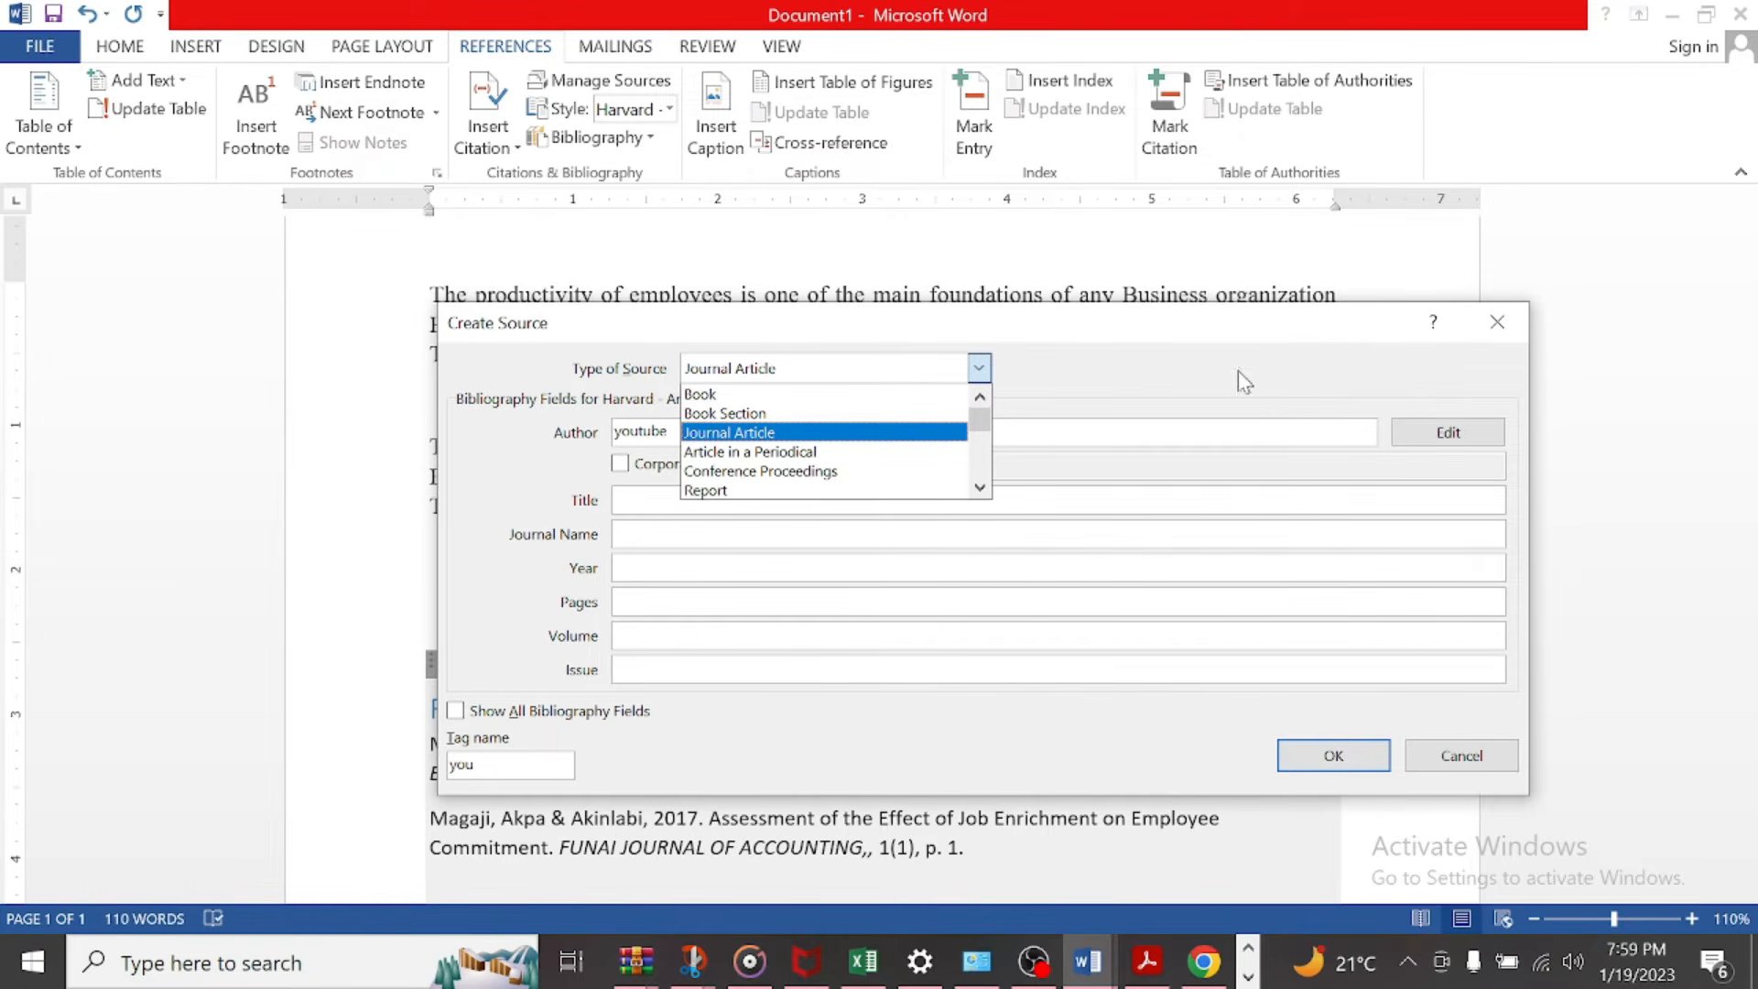
click(1114, 436)
Step: Set the new source's title to "youtube videos" and its journal name to "youtube journals"
click(638, 500)
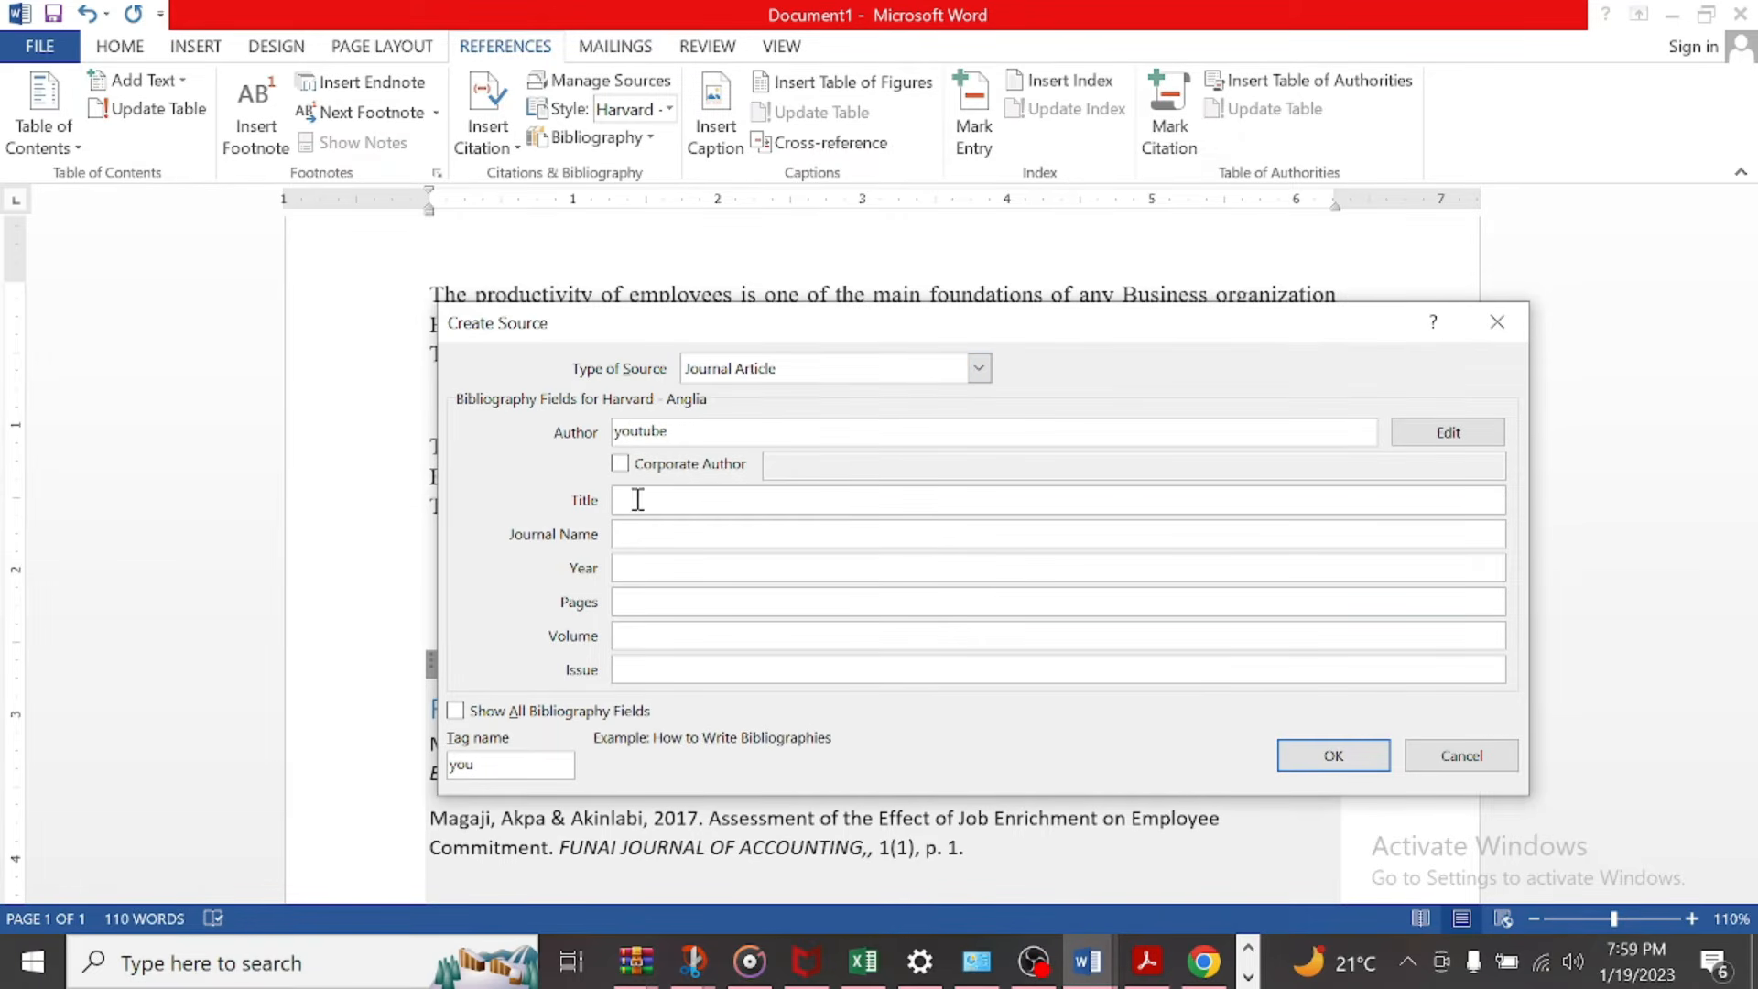
text(youtube videos)
click(692, 536)
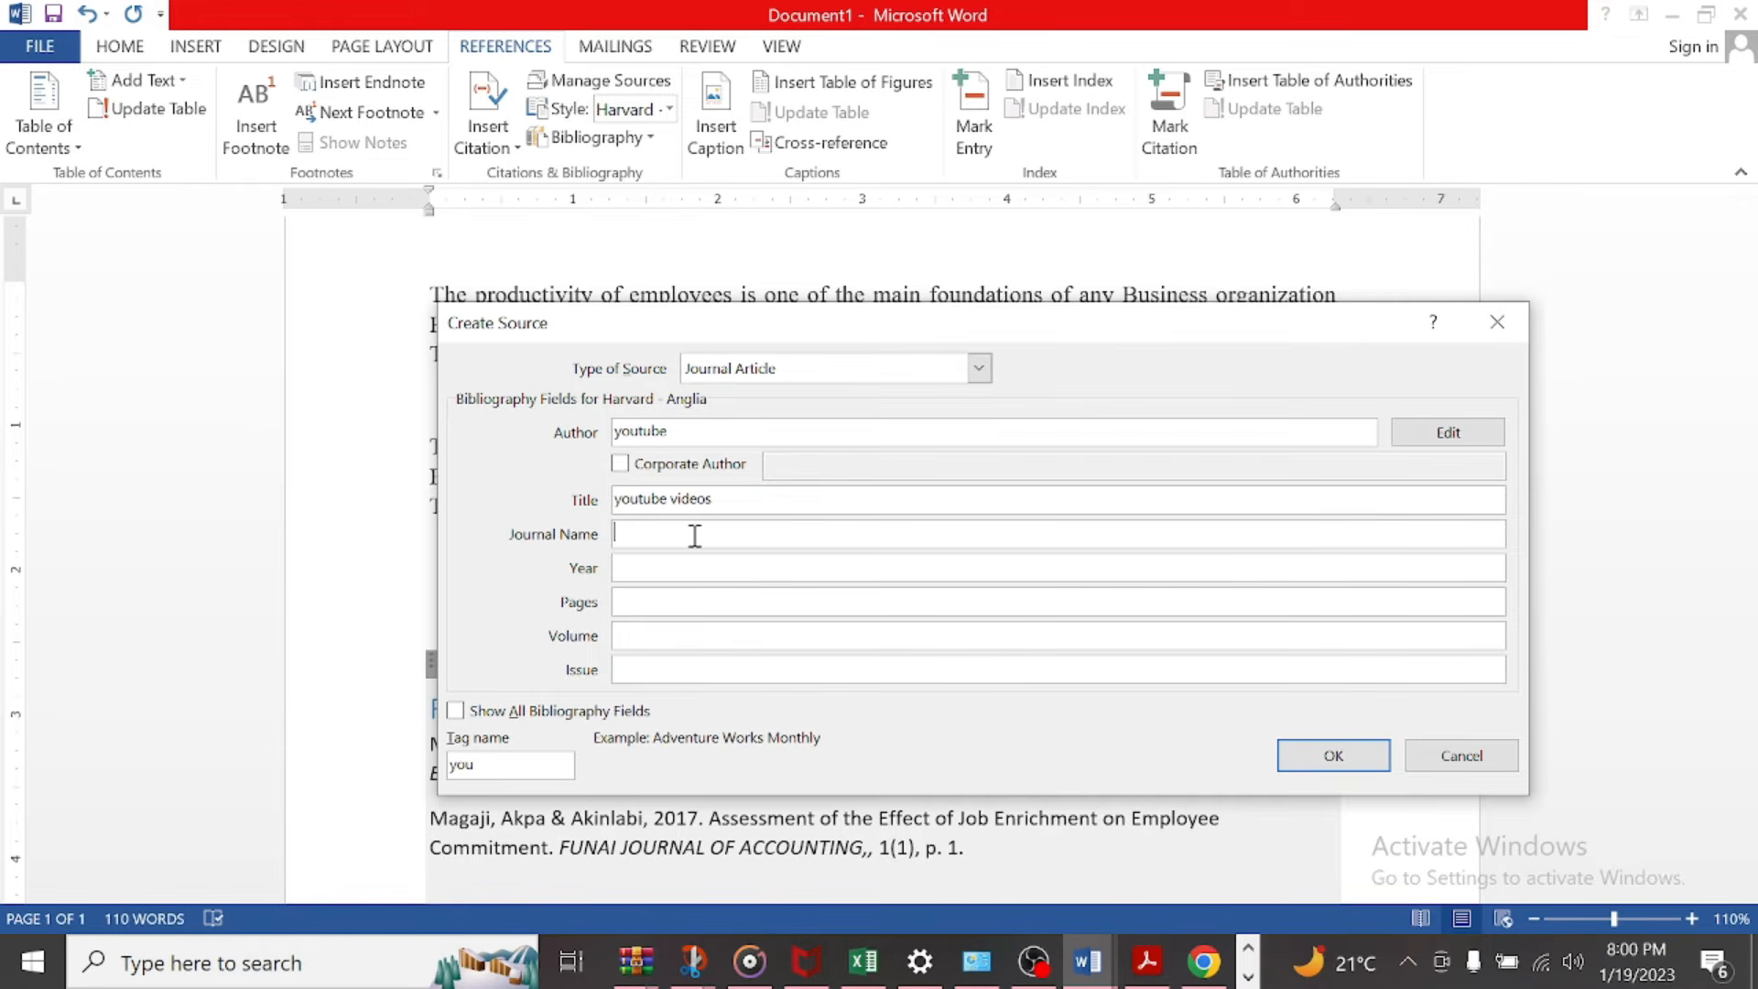
text(youtube journals)
Step: Set the source's year to 2023 and its pages, volume and issue each to 1
click(712, 562)
text(2023)
click(663, 595)
text(1)
click(653, 636)
text(1)
click(681, 667)
text(1)
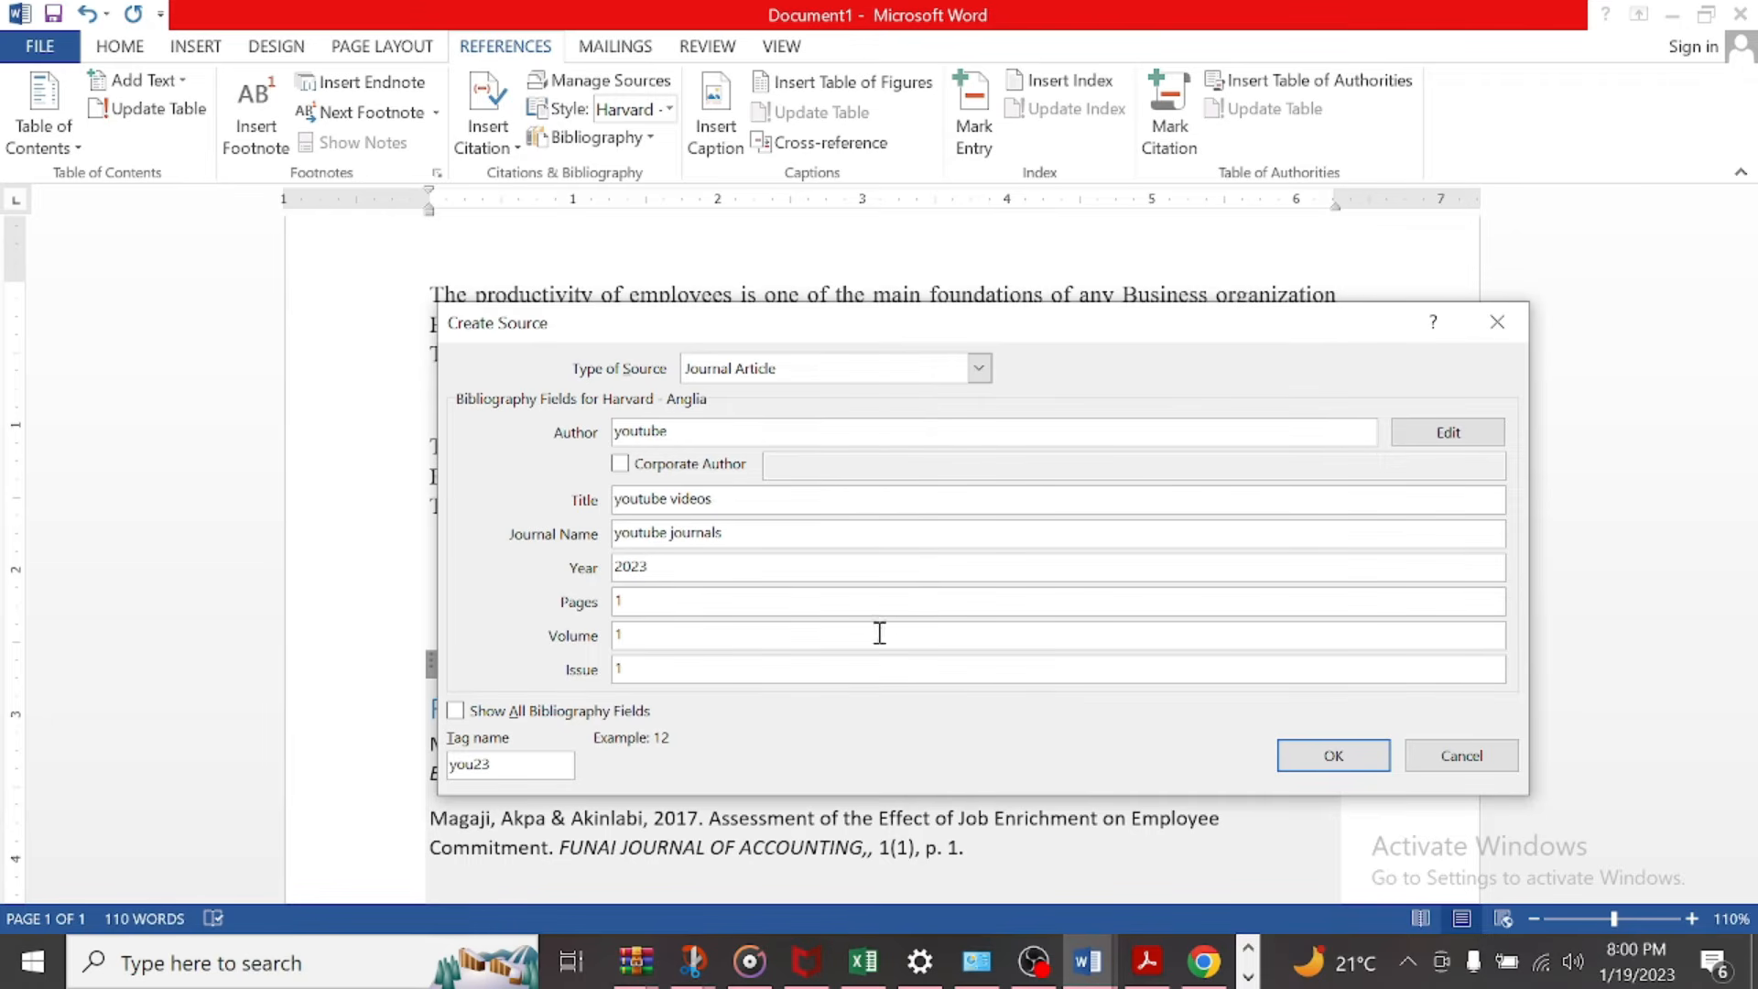
Step: Extend the source's author to "youtube creator" and confirm the source to insert its citation
click(749, 430)
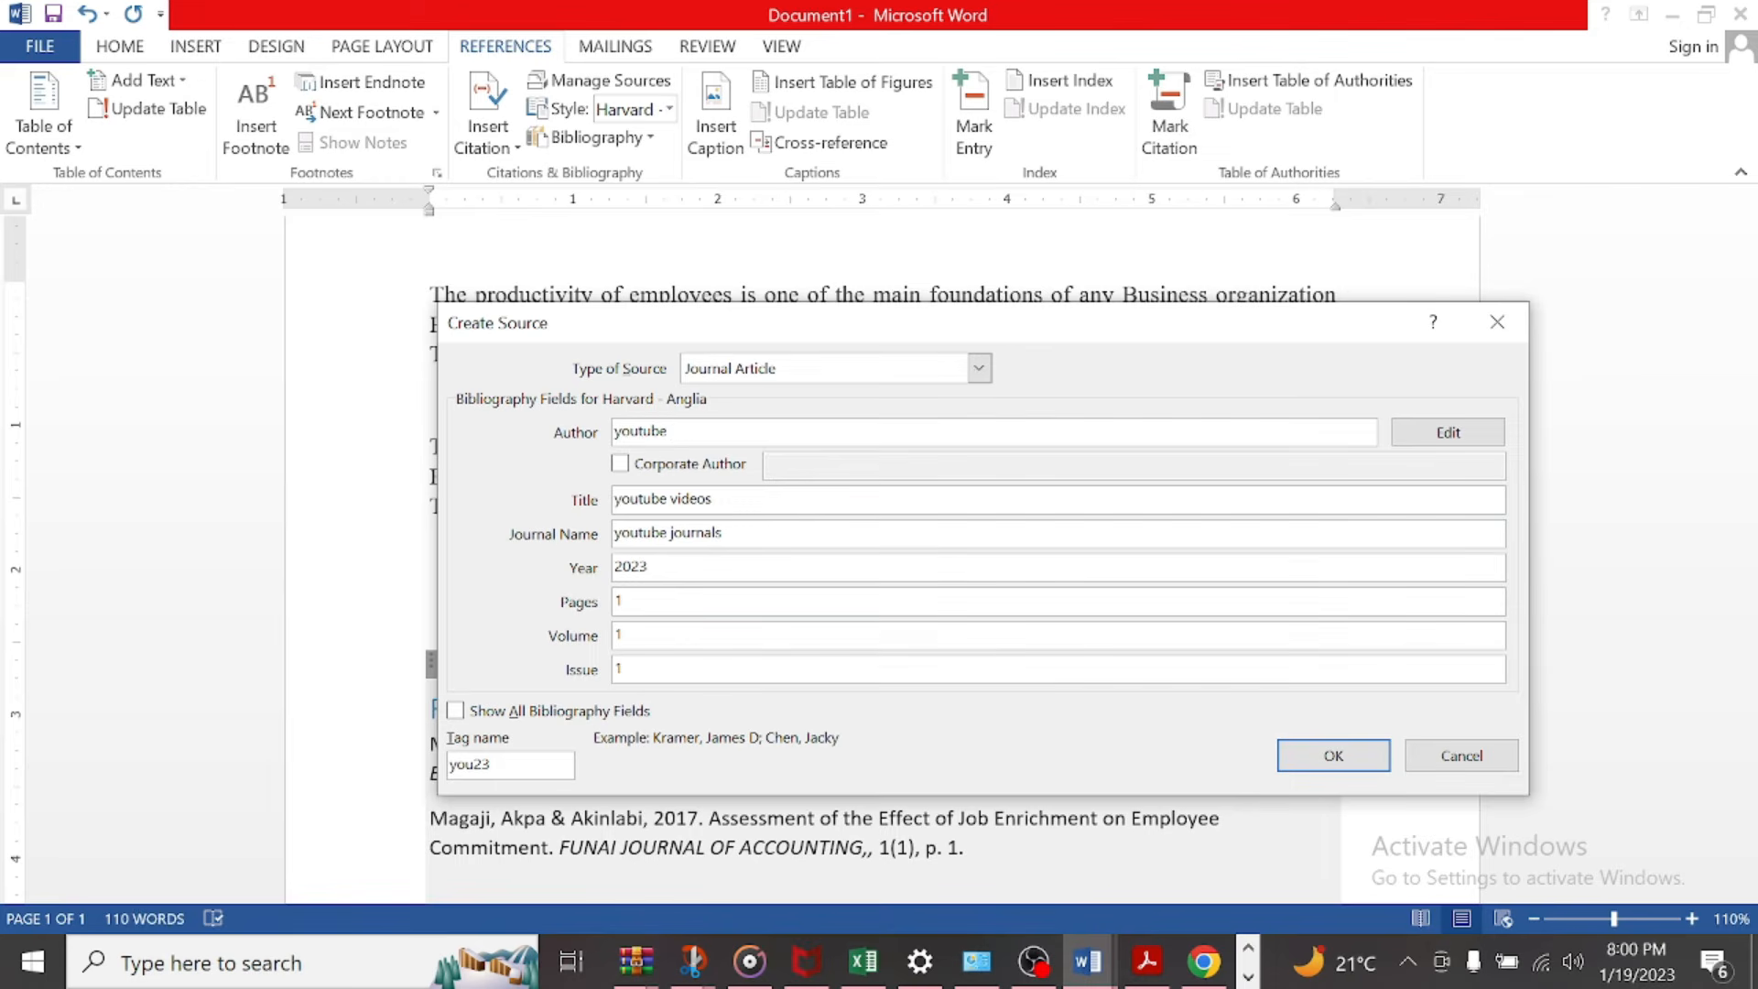
text(creator)
click(1333, 756)
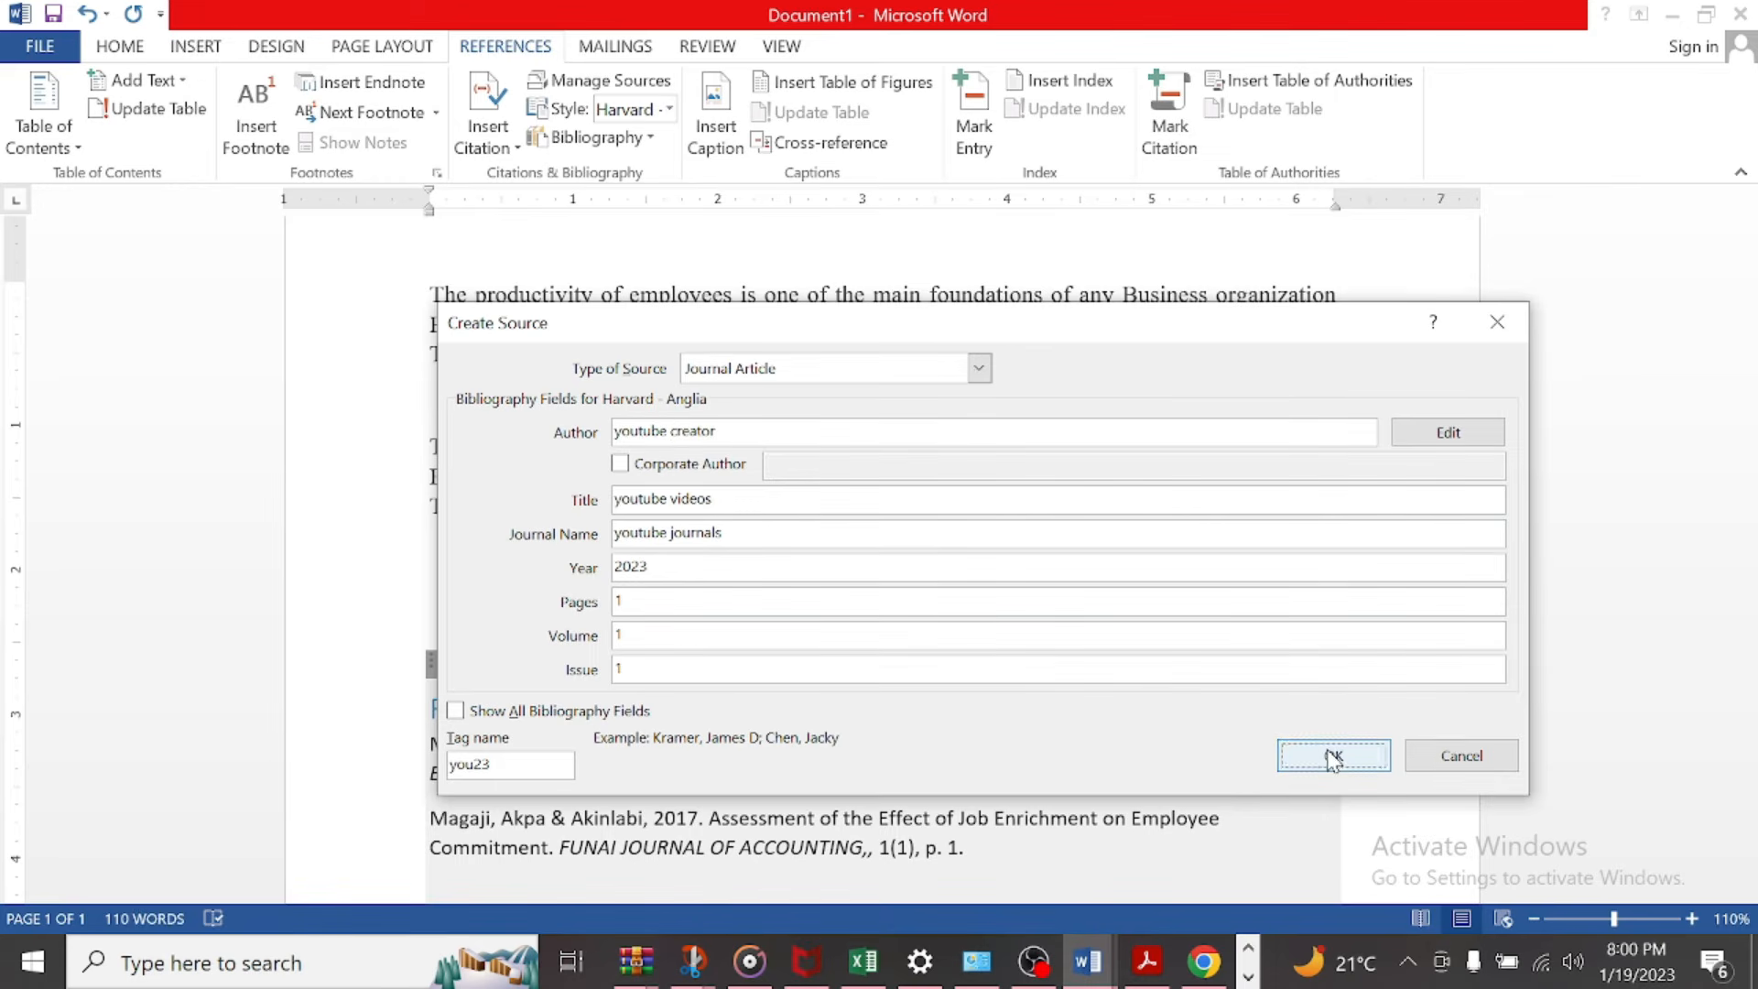
Step: Make the in-text citation after the second paragraph bold
click(689, 506)
click(119, 46)
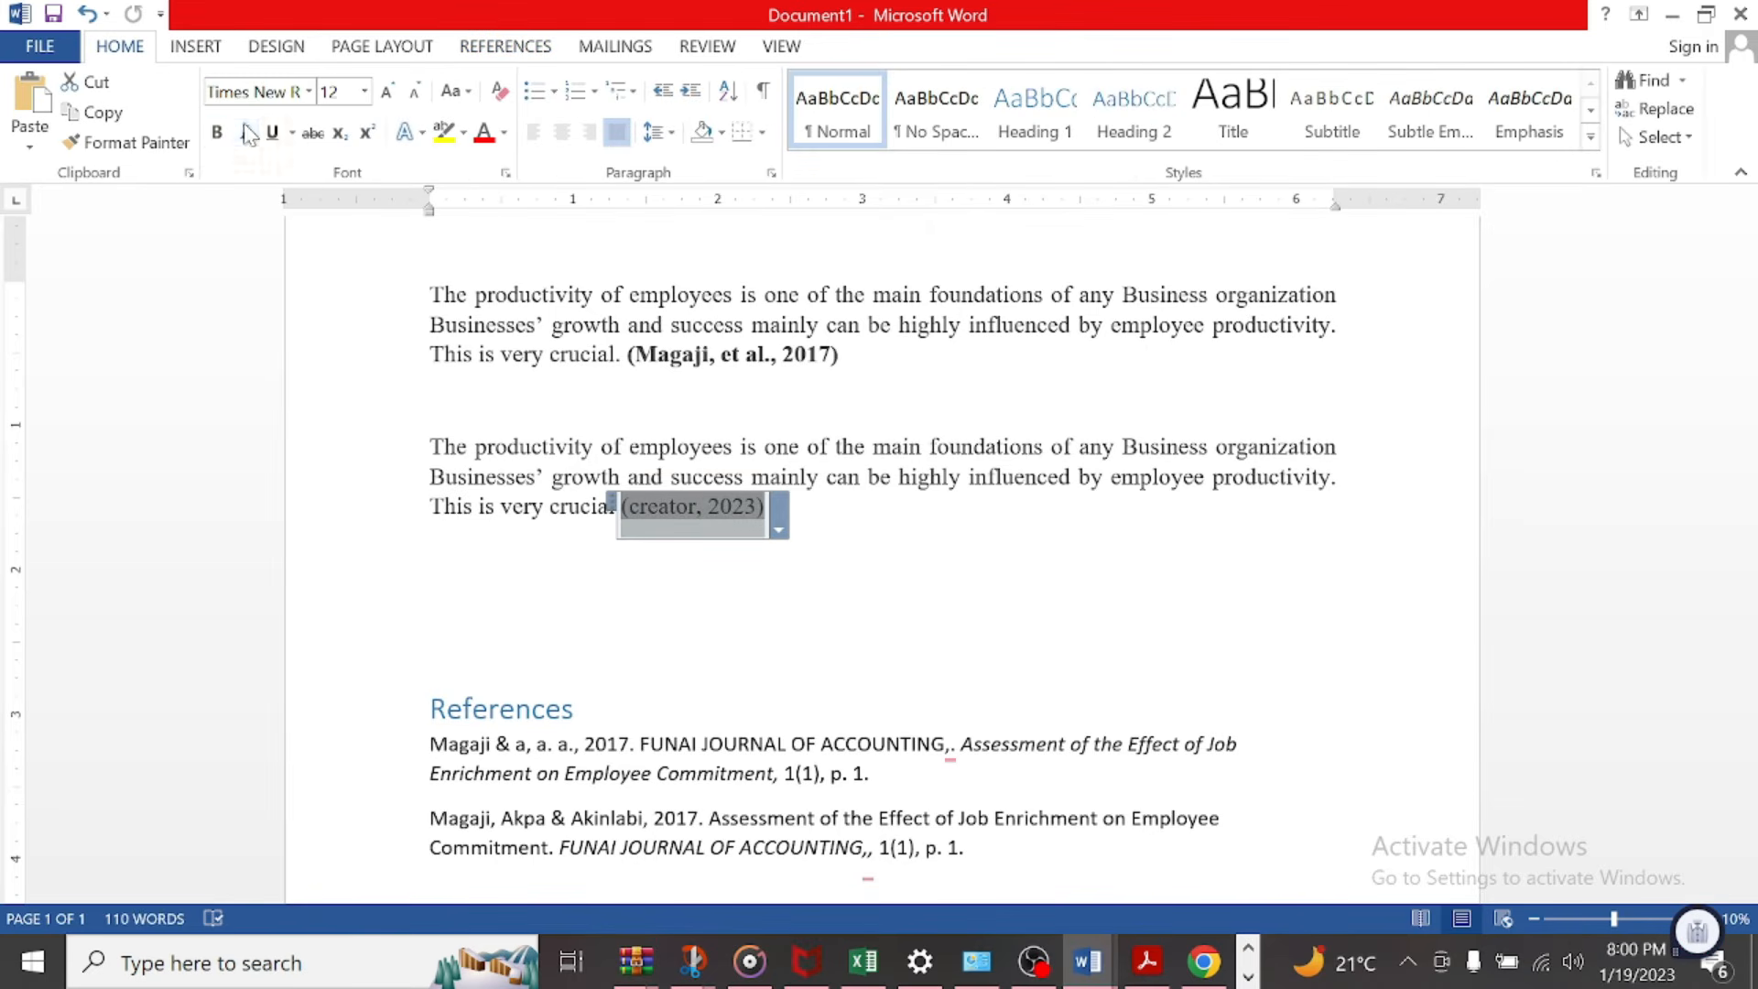
click(216, 132)
click(932, 555)
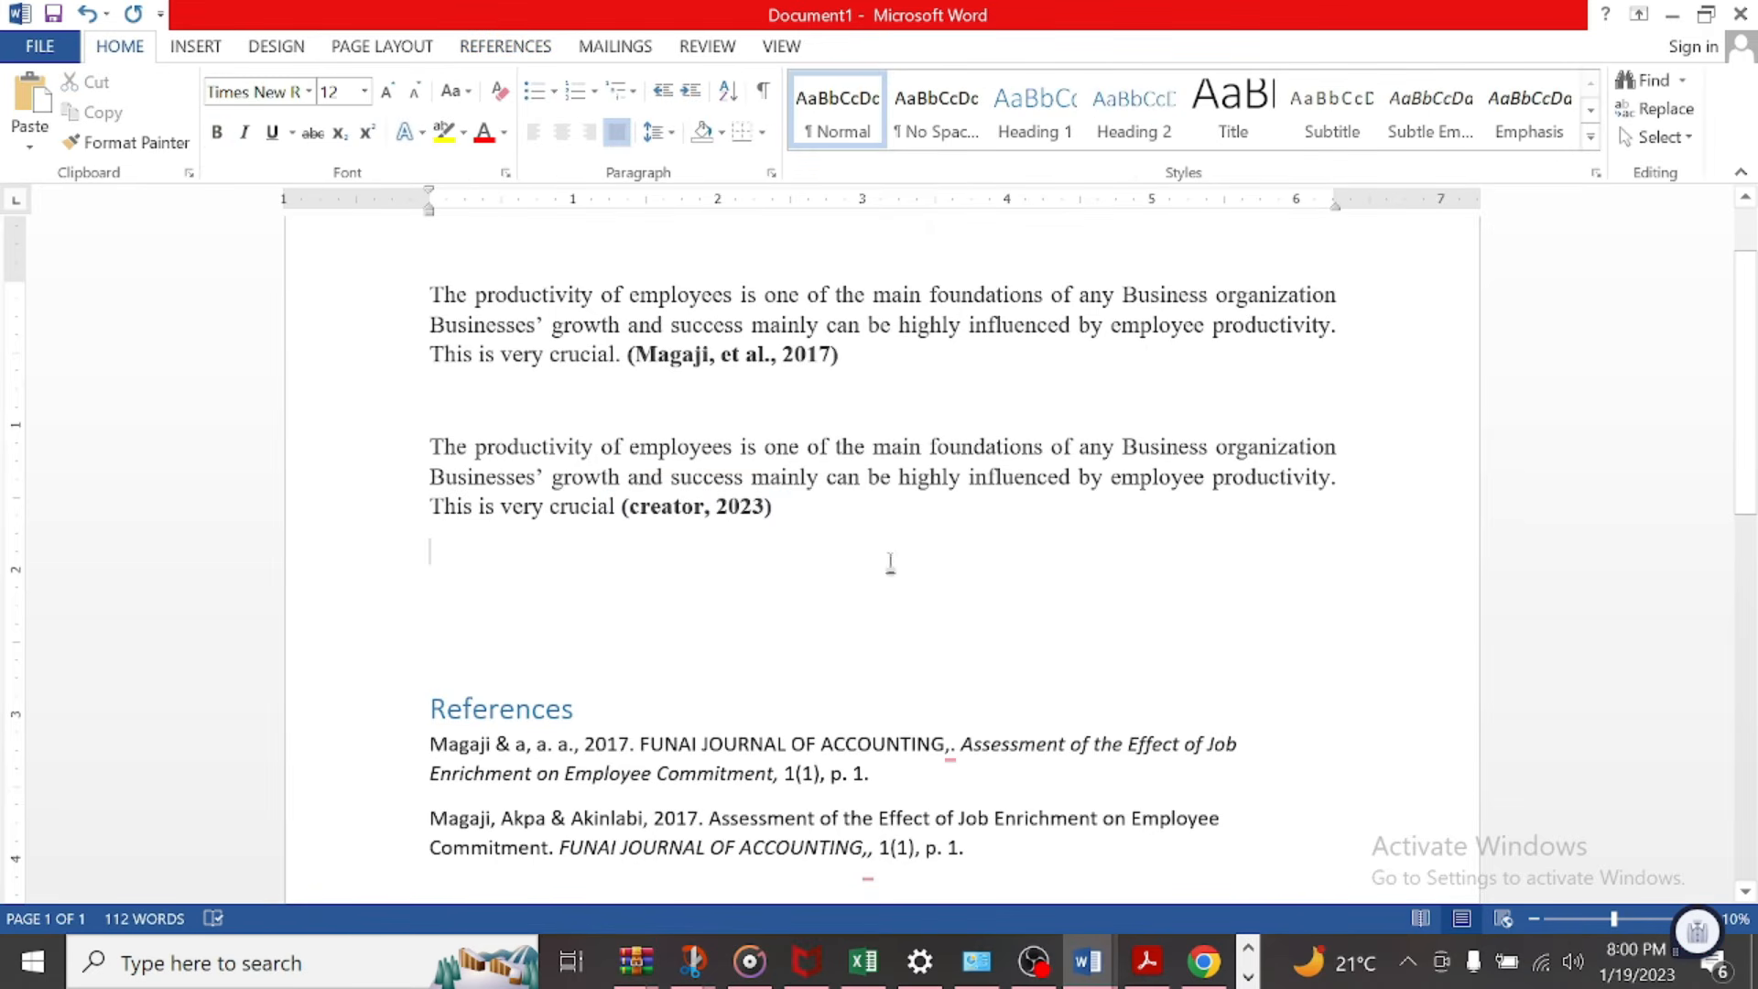
Step: Update the citations and bibliography from the References block and review the refreshed reference entries
scroll(890, 562, down, 1)
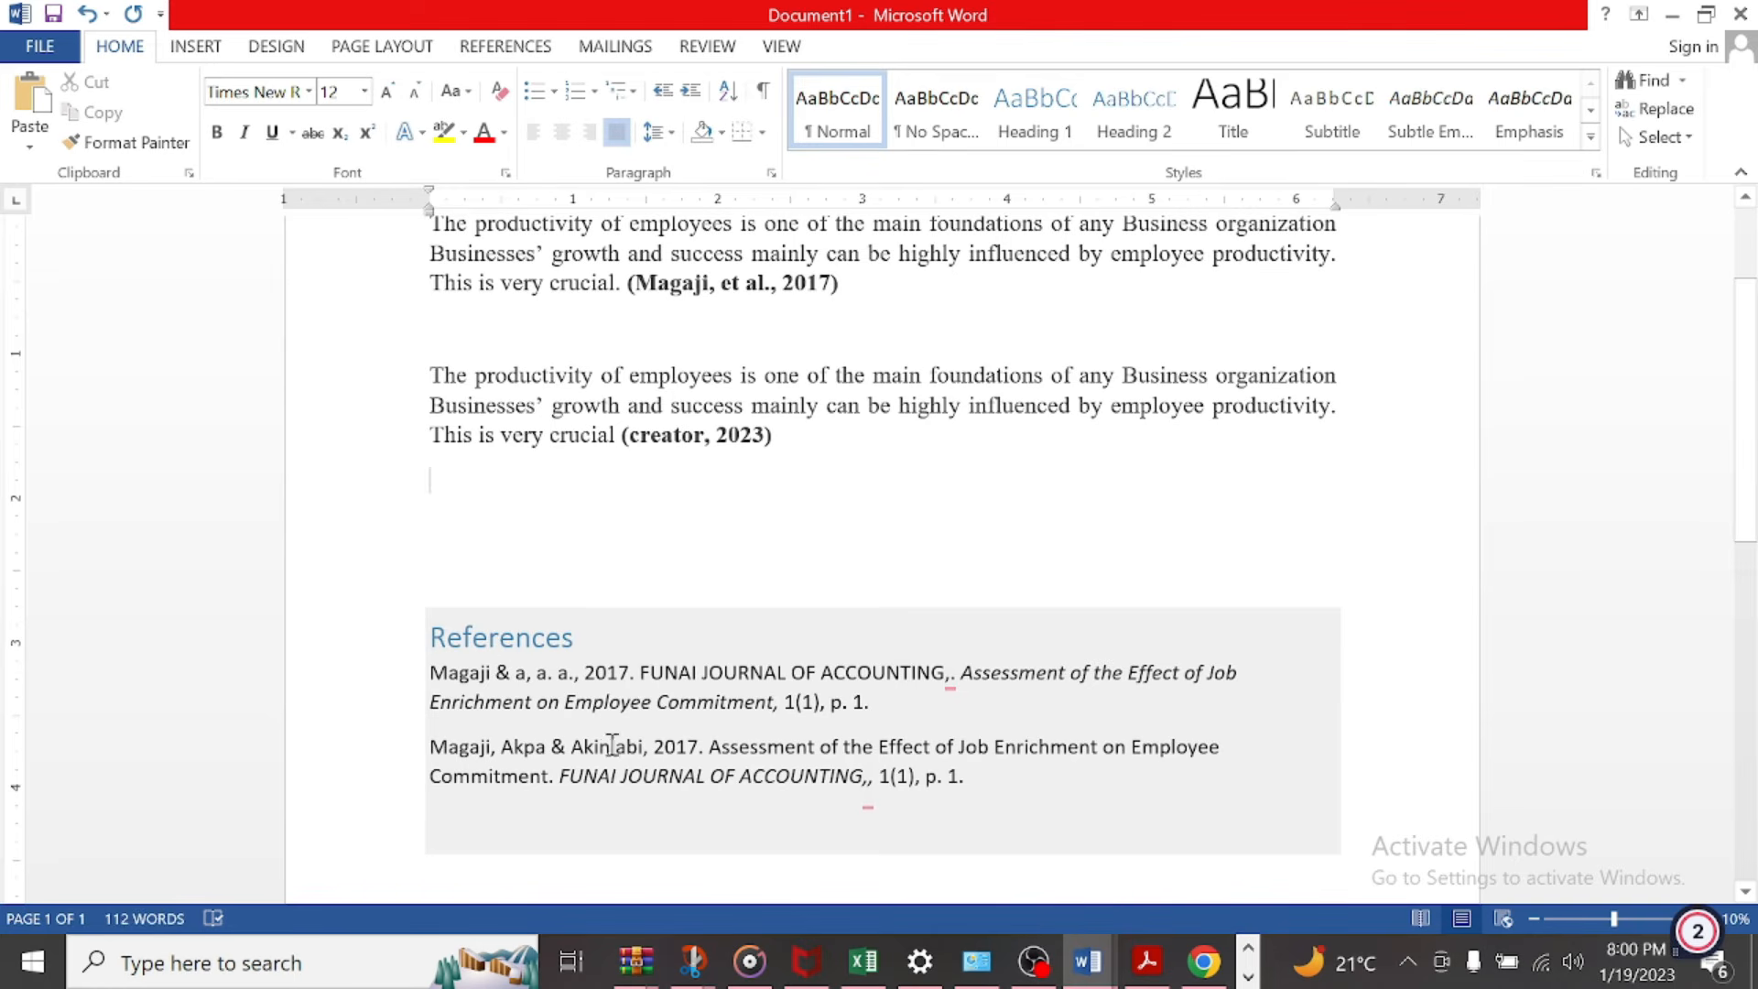
click(490, 641)
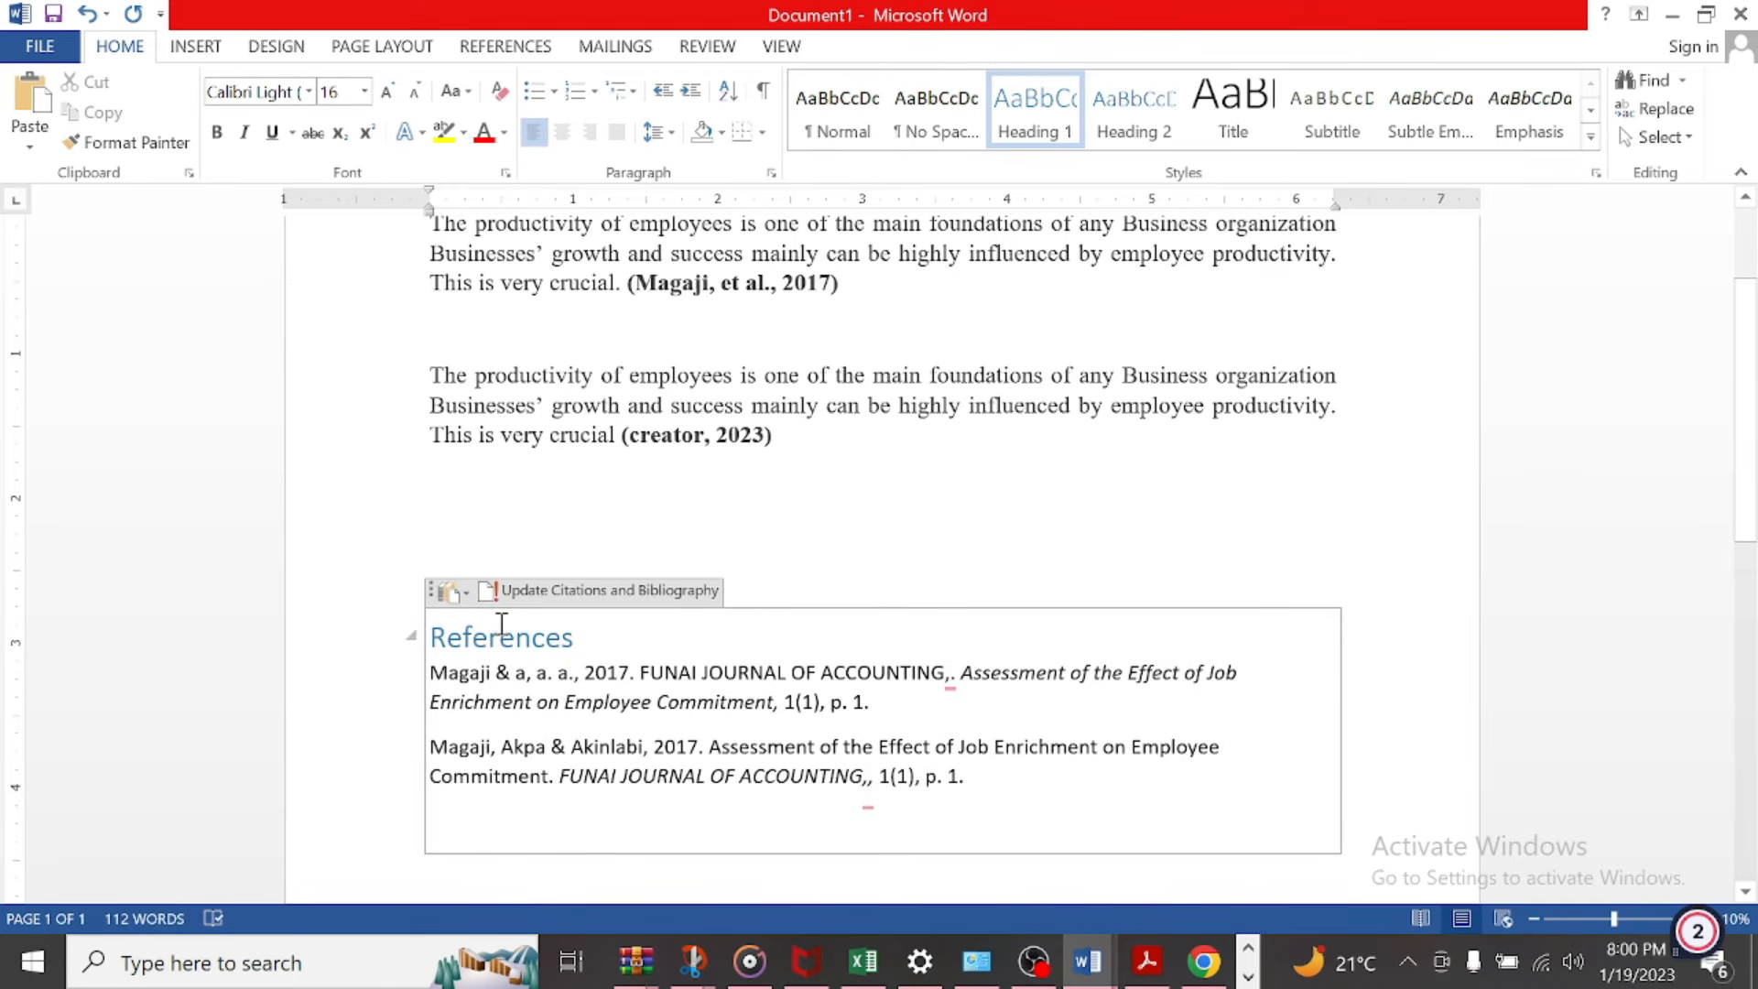
click(553, 595)
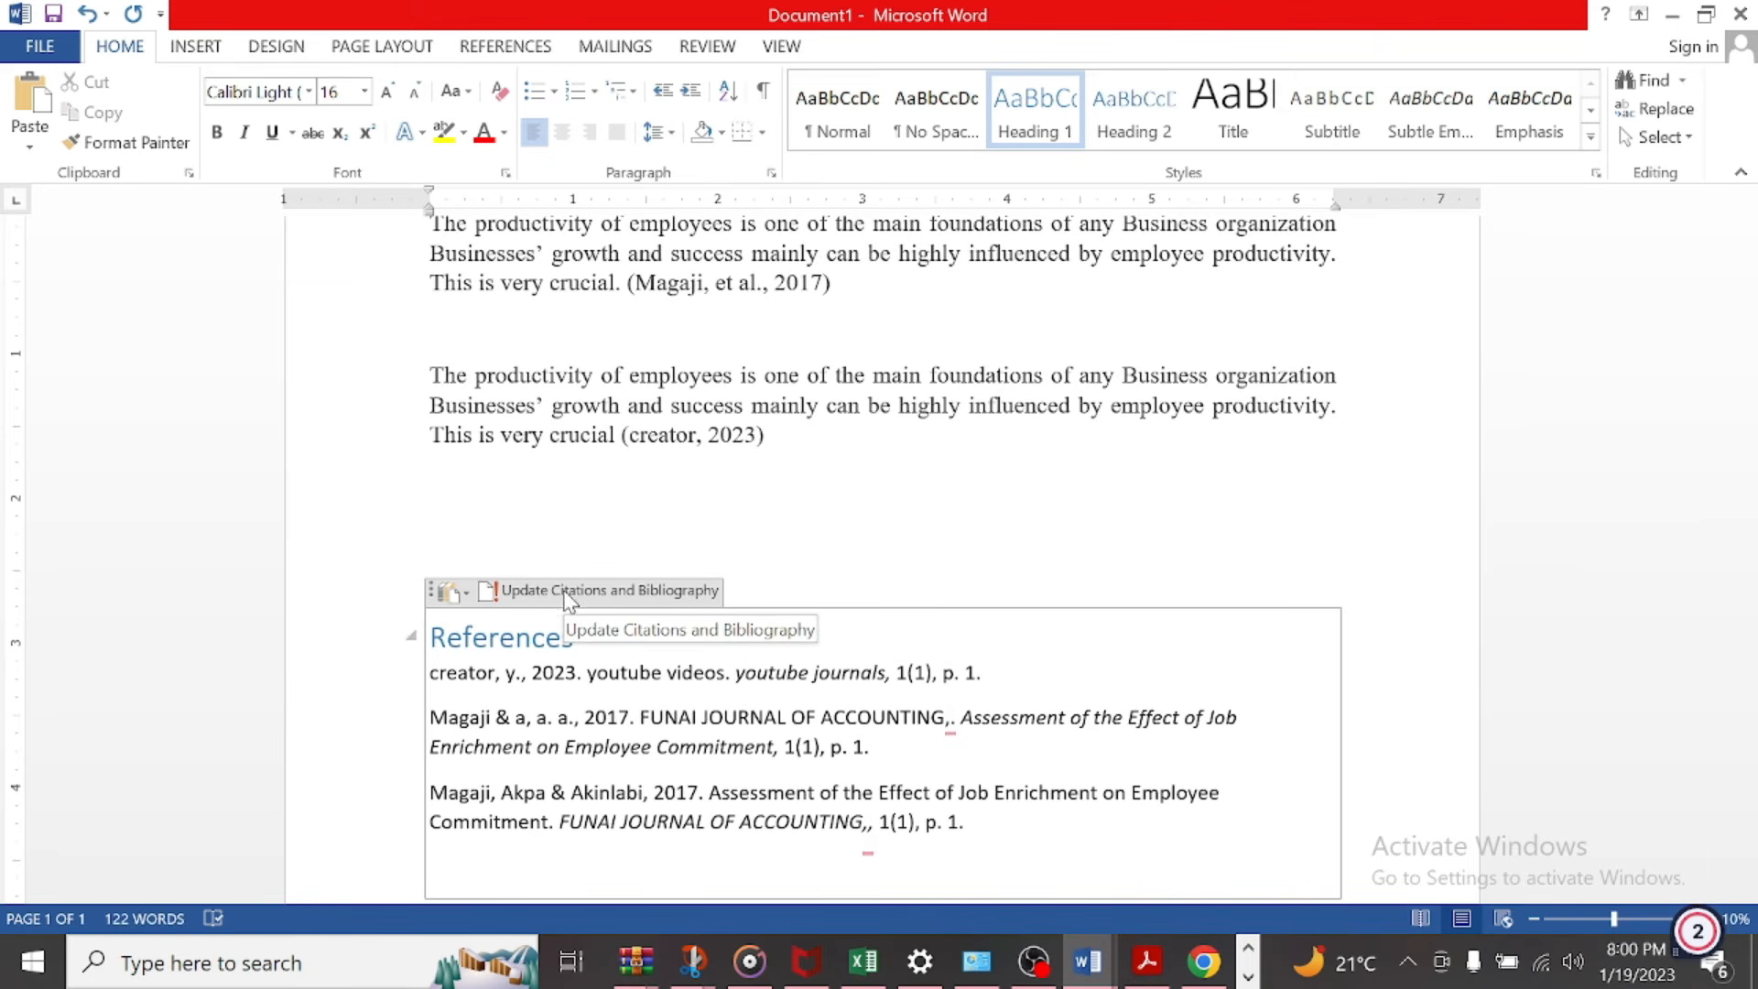
click(485, 676)
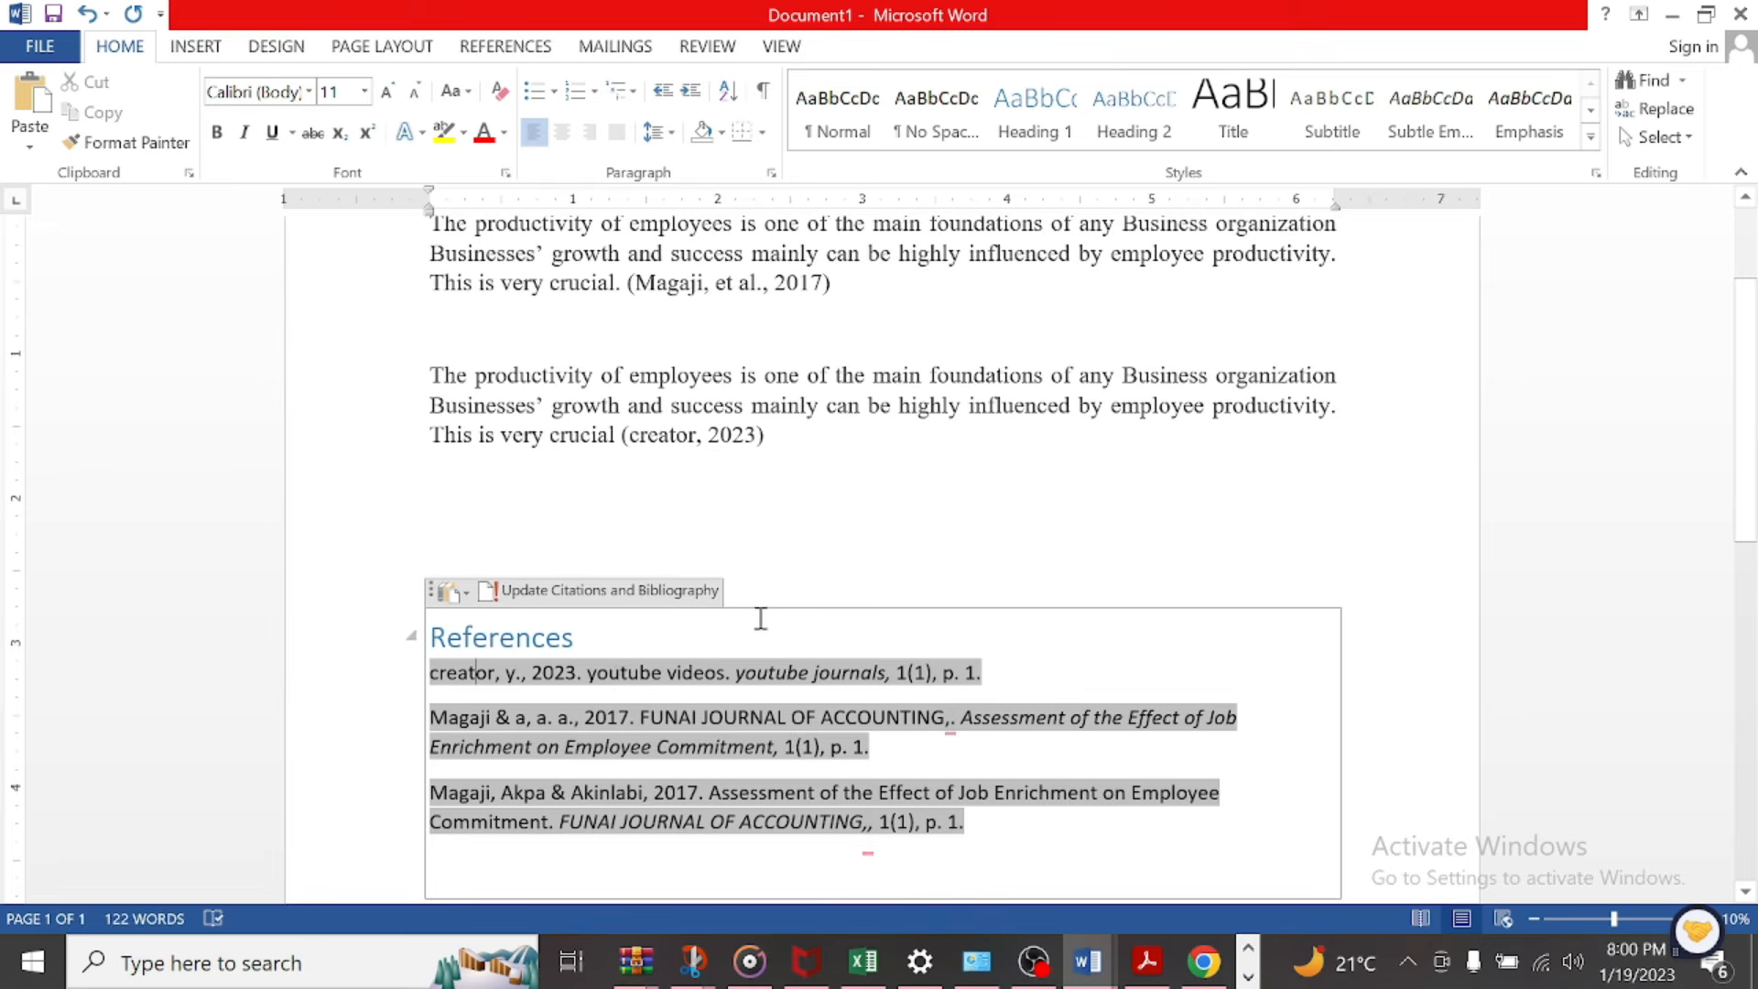
scroll(774, 576, up, 1)
scroll(779, 568, down, 1)
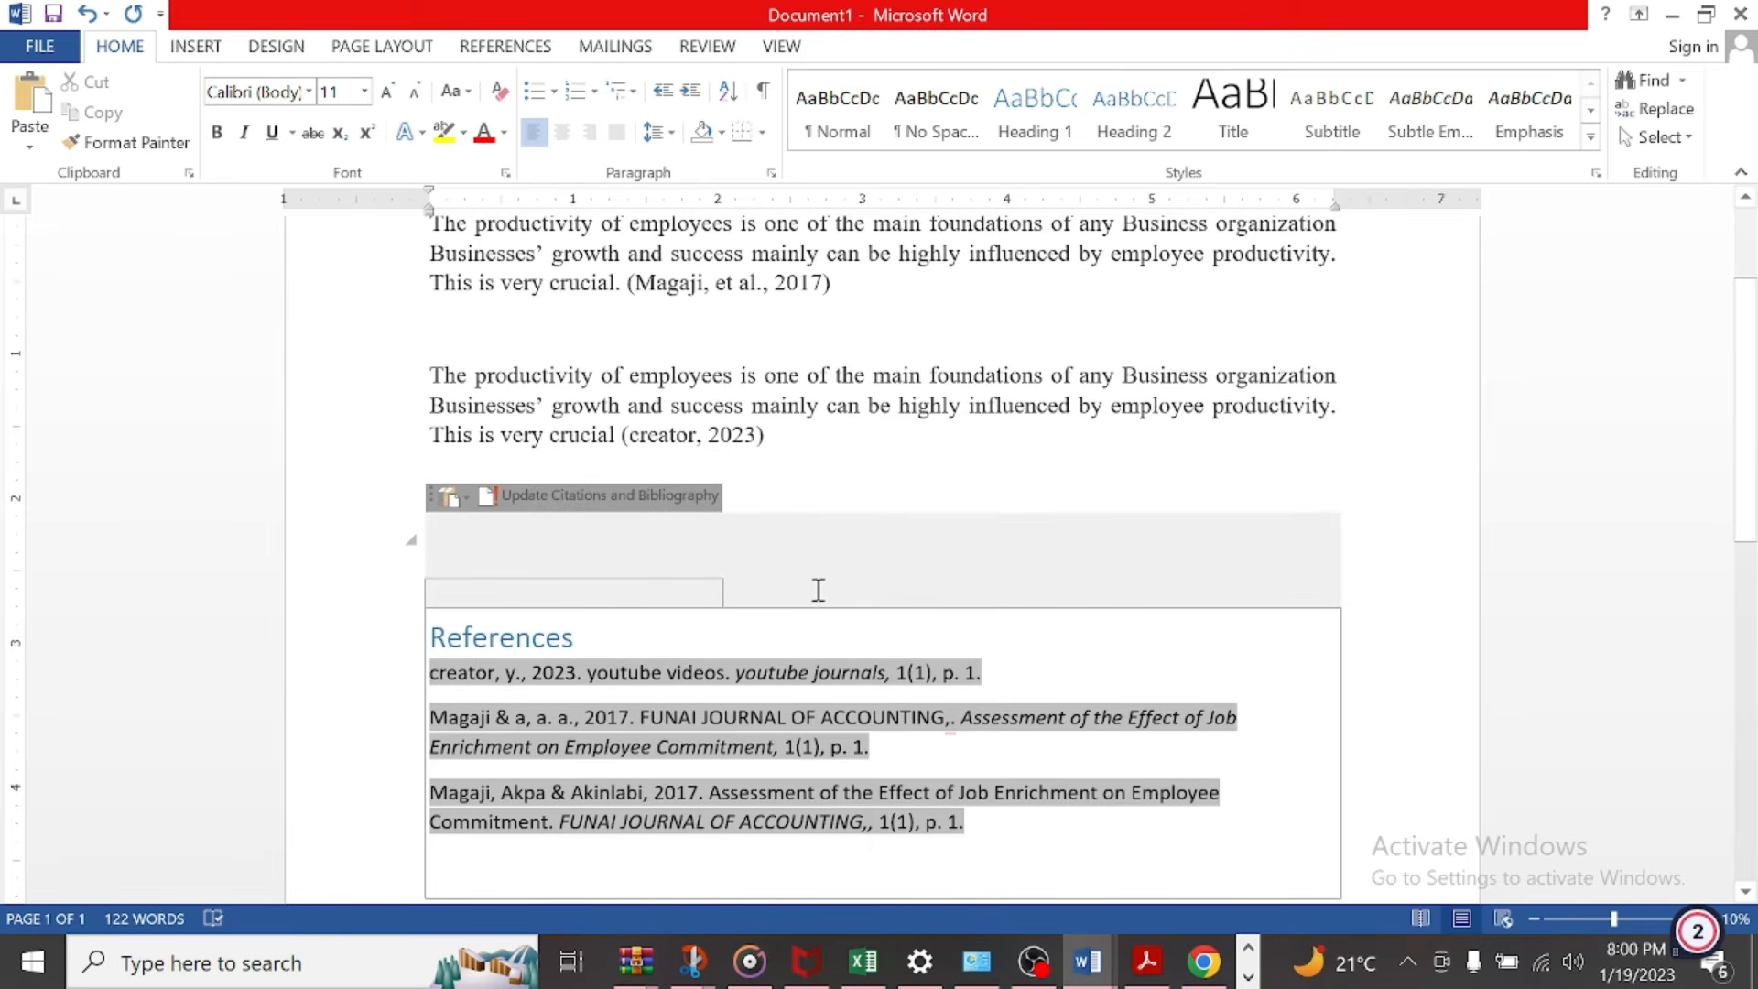